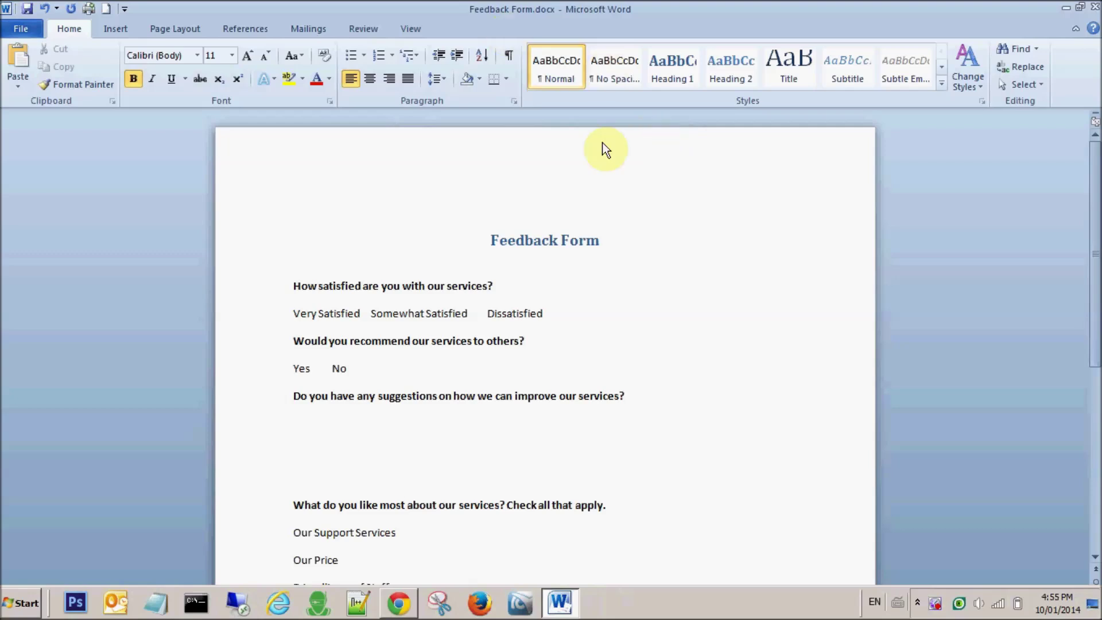
Look through the feedback form's questions and answer choices.
{"action": "left_click", "coordinate": [654, 173]}
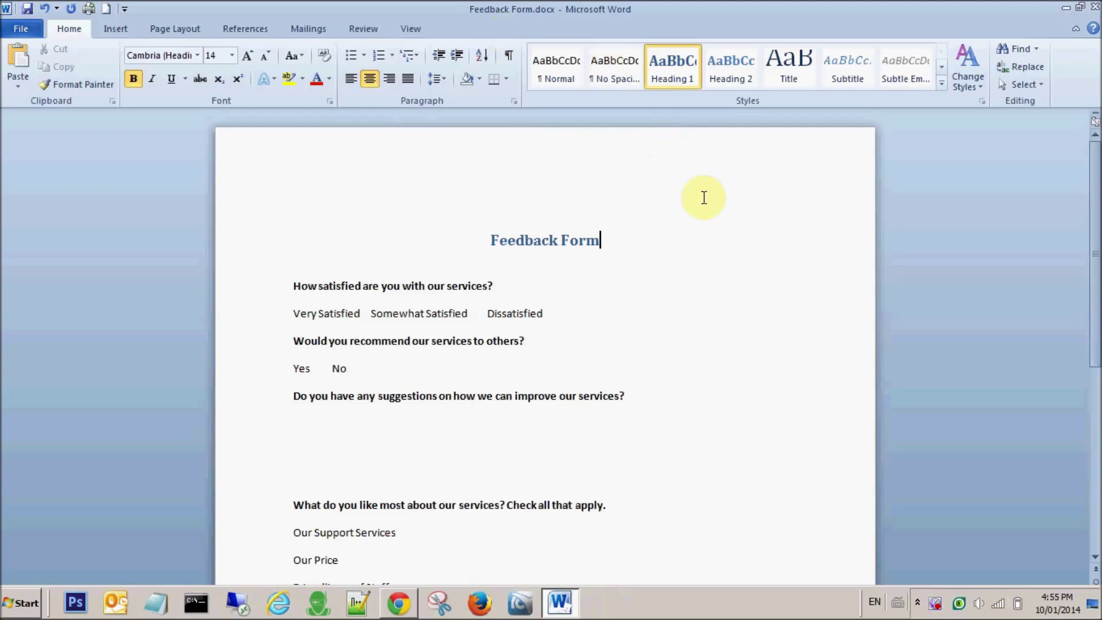
{"action": "scroll", "coordinate": [678, 244], "scroll_direction": "down", "scroll_amount": 1}
{"action": "scroll", "coordinate": [677, 245], "scroll_direction": "up", "scroll_amount": 1}
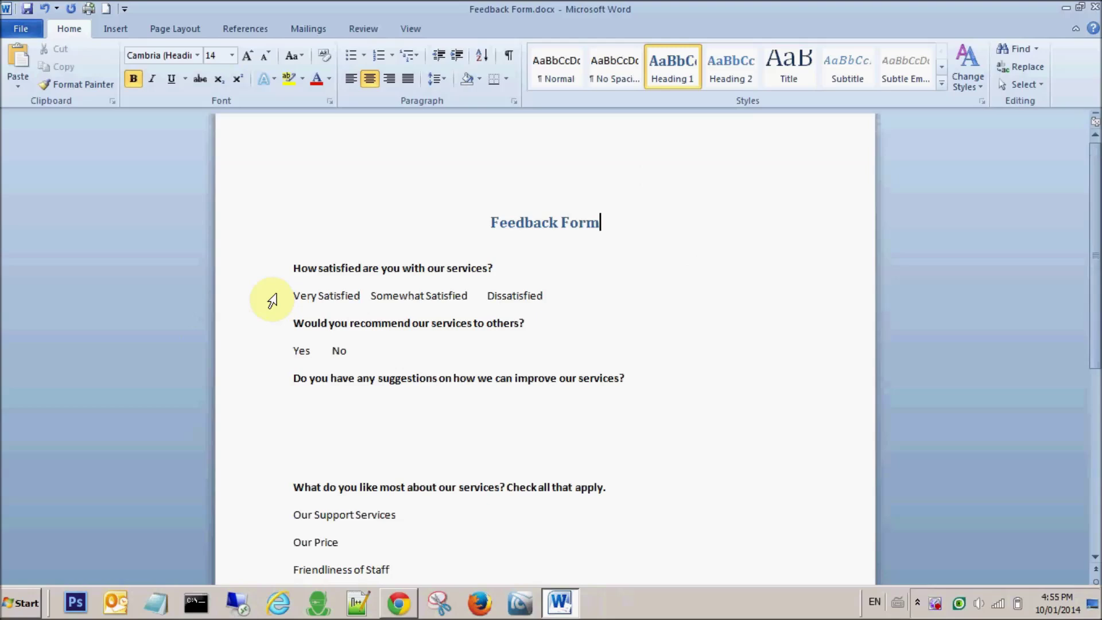
{"action": "scroll", "coordinate": [563, 294], "scroll_direction": "down", "scroll_amount": 5}
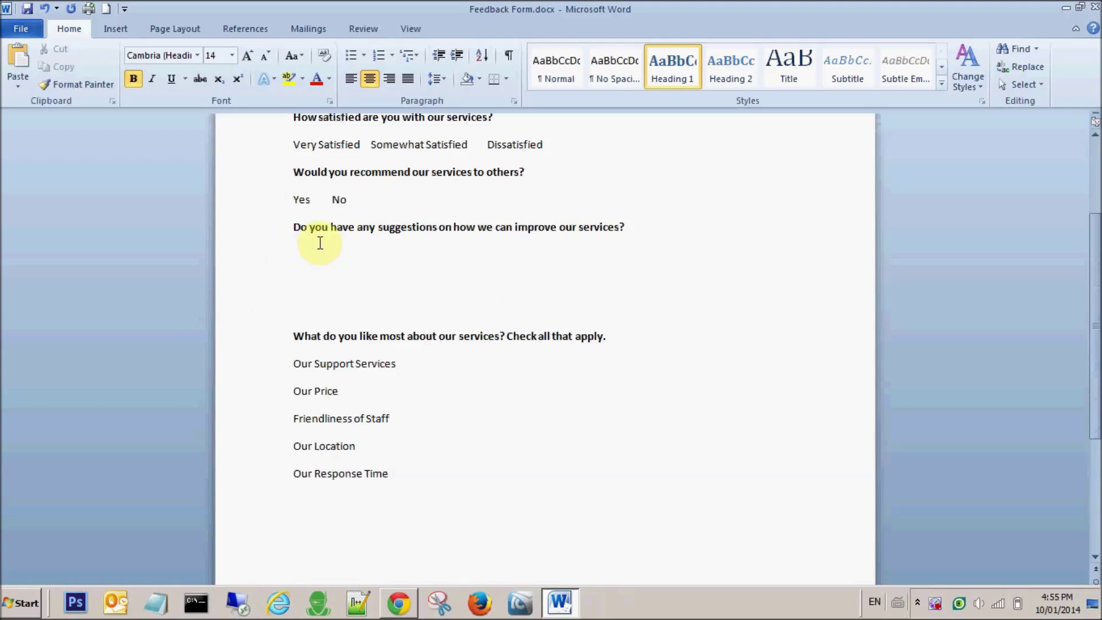
{"action": "scroll", "coordinate": [320, 243], "scroll_direction": "up", "scroll_amount": 3}
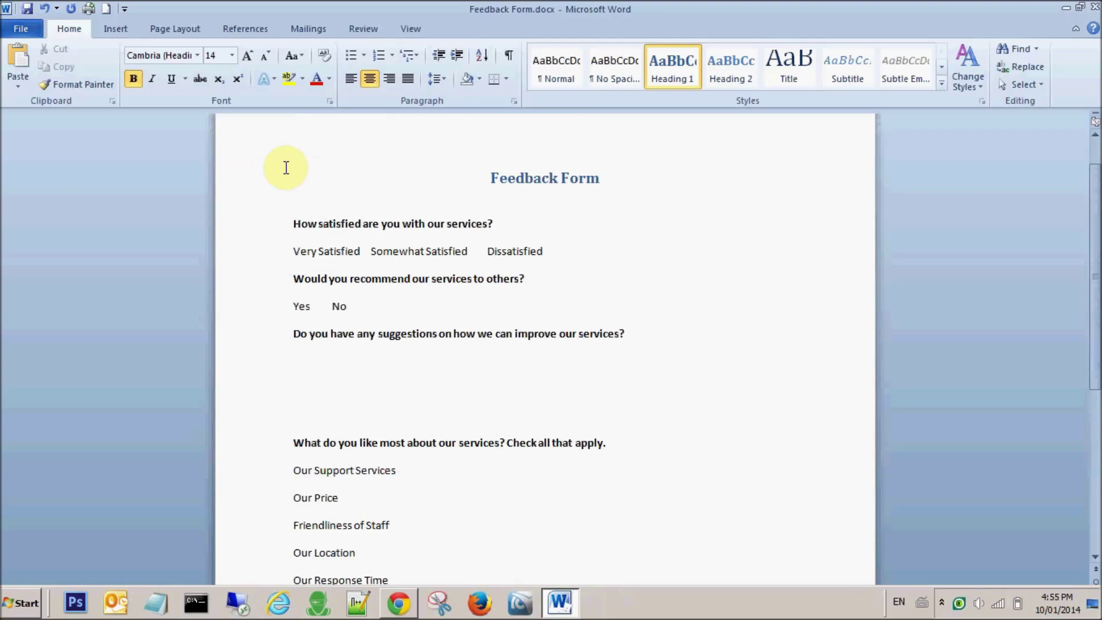
Enable the Developer tab in the ribbon customization options.
{"action": "left_click", "coordinate": [27, 27]}
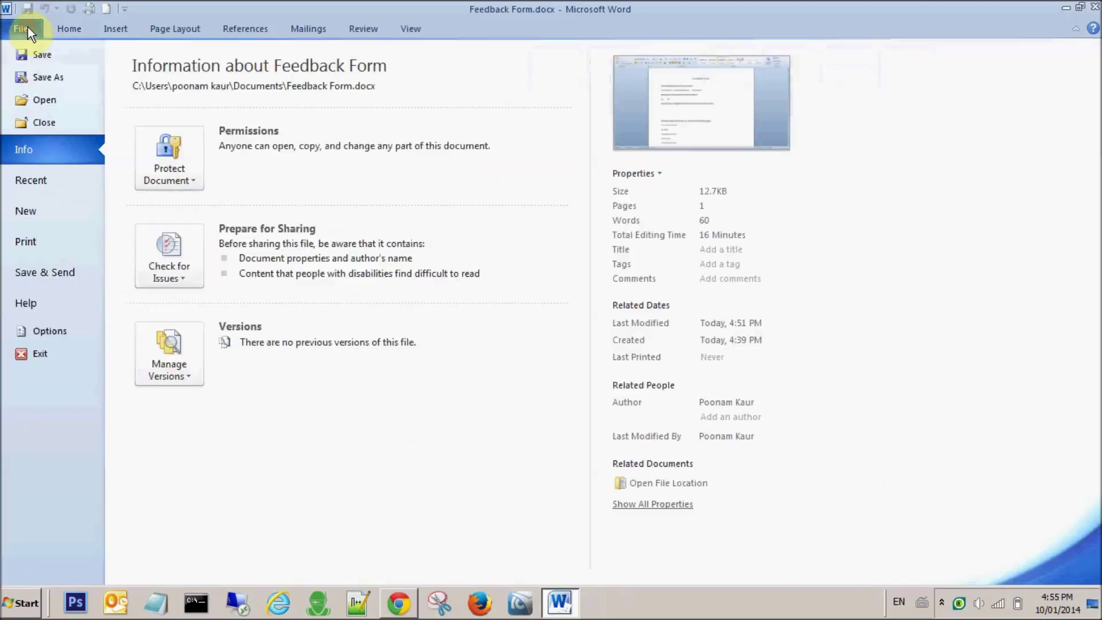
{"action": "left_click", "coordinate": [43, 332]}
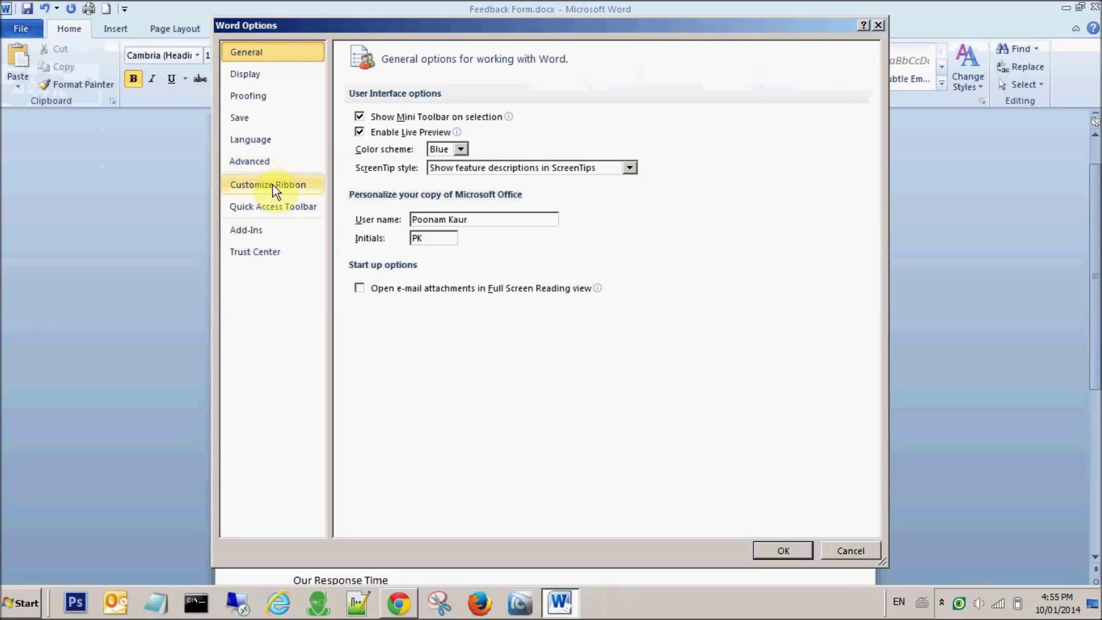
{"action": "left_click", "coordinate": [274, 184]}
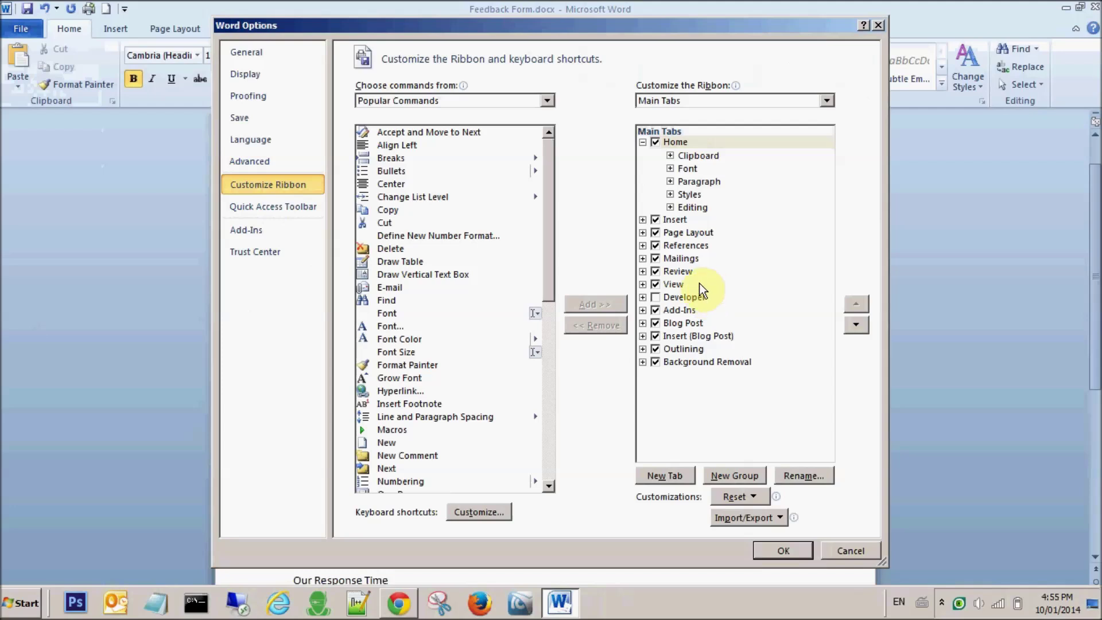
{"action": "left_click", "coordinate": [655, 298]}
{"action": "left_click", "coordinate": [786, 549]}
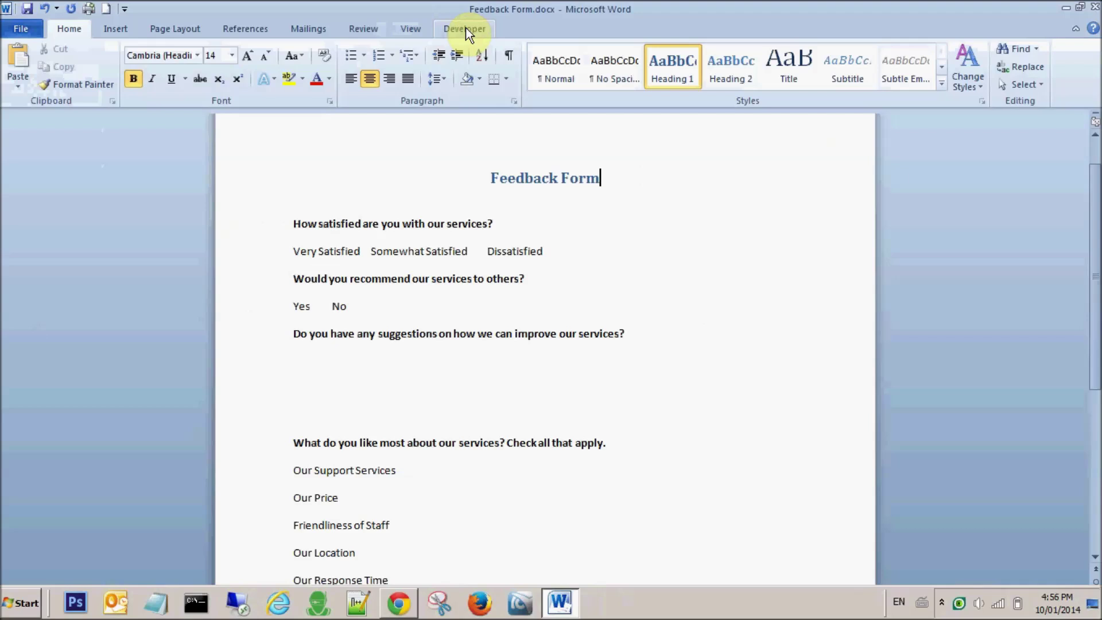
Turn on Design Mode and insert an ActiveX option button before the Very Satisfied answer.
{"action": "left_click", "coordinate": [465, 29]}
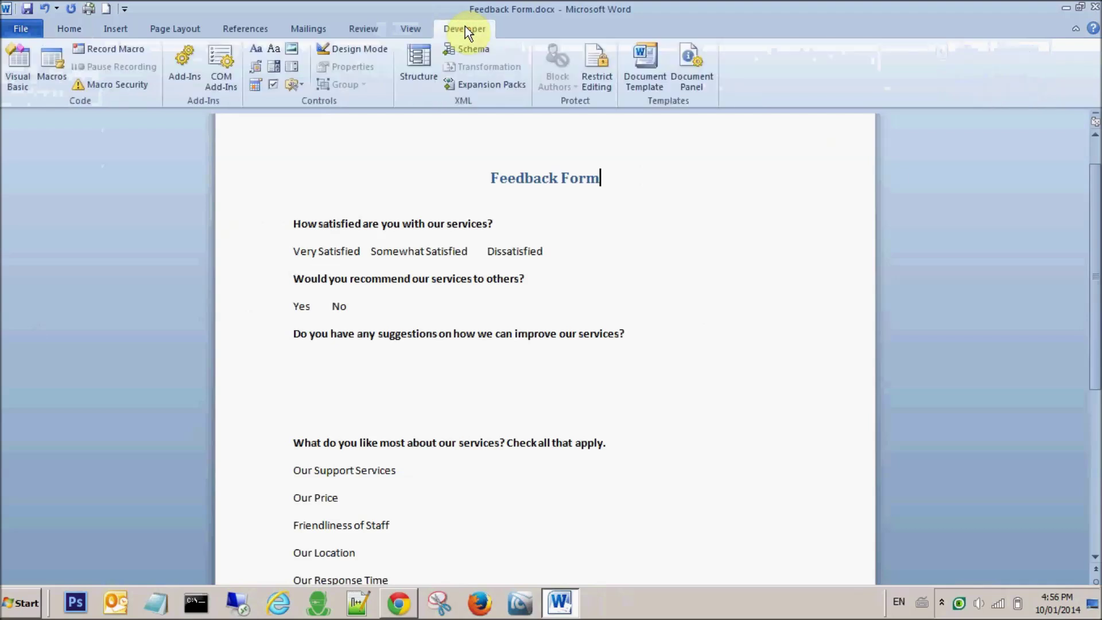
{"action": "left_click", "coordinate": [350, 48]}
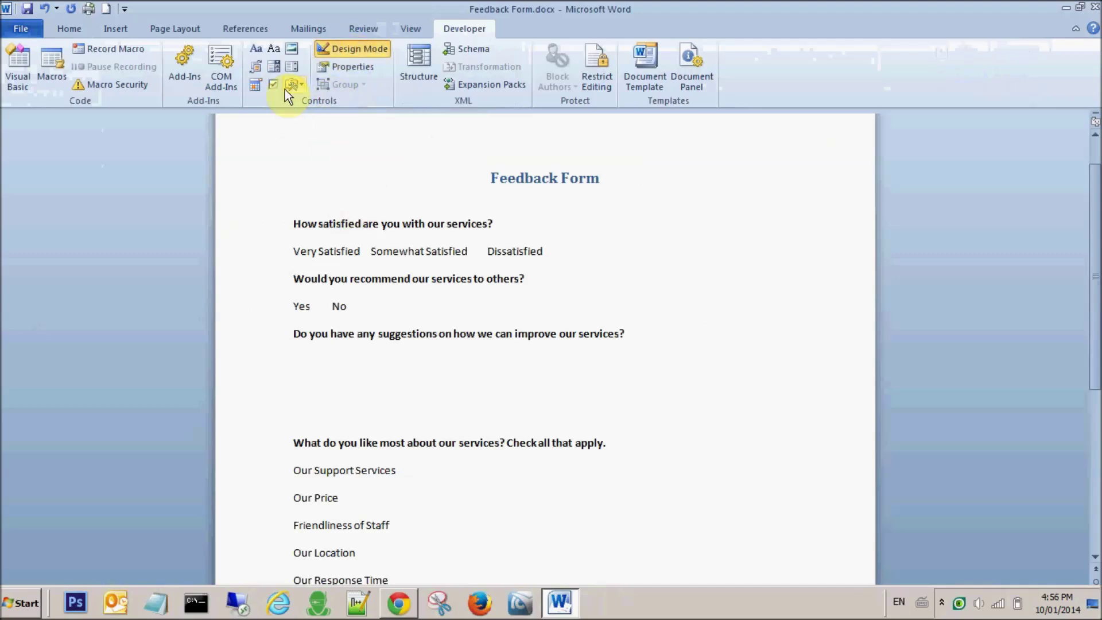
{"action": "left_click", "coordinate": [294, 251]}
{"action": "left_click", "coordinate": [293, 250]}
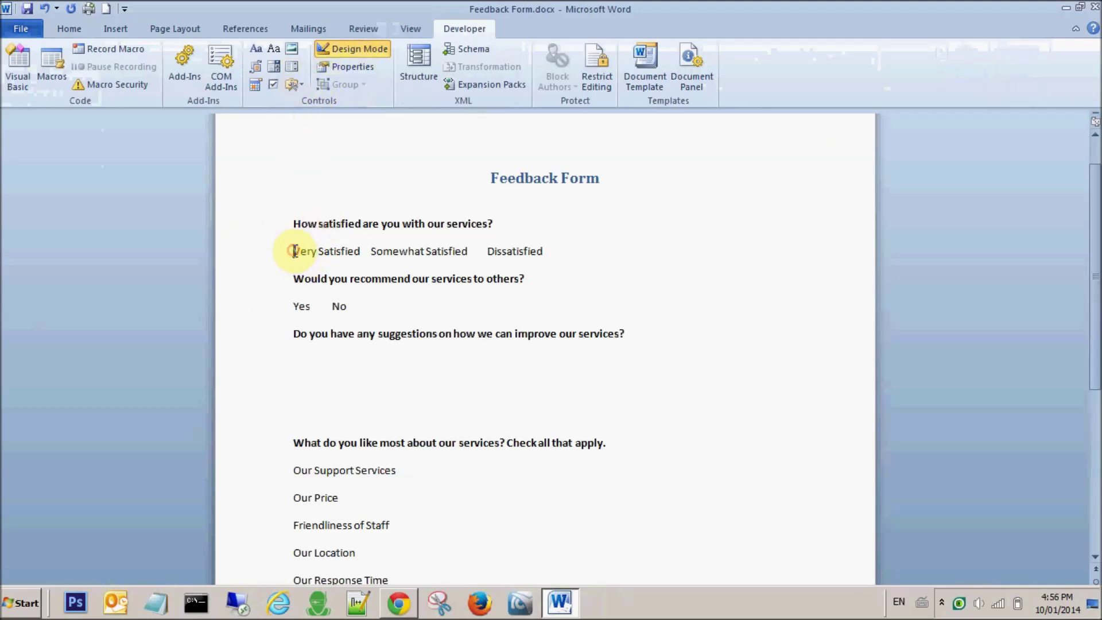
{"action": "left_click", "coordinate": [302, 86]}
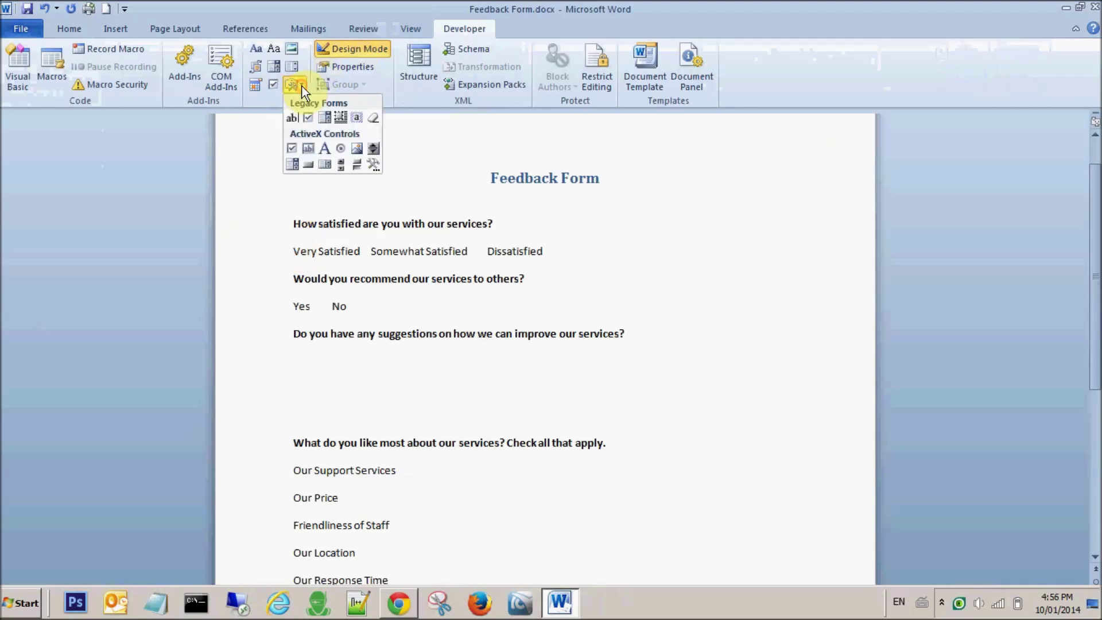
{"action": "left_click", "coordinate": [340, 150]}
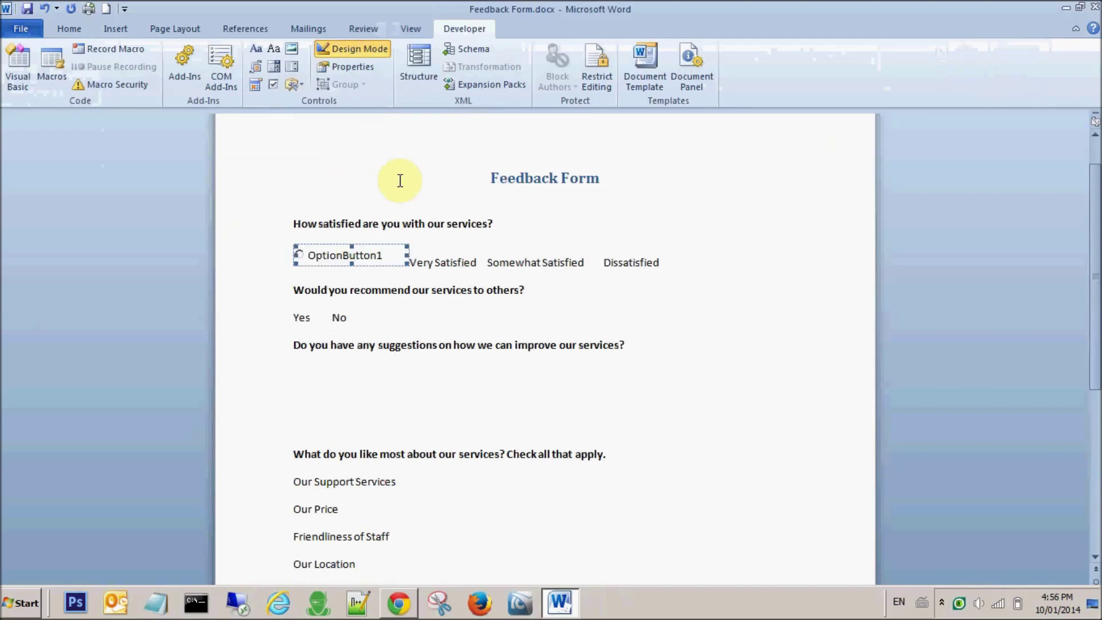
Replace the new option button's caption with the copied answer text Very Satisfied.
{"action": "left_click_drag", "start_coordinate": [411, 258], "coordinate": [460, 261]}
{"action": "key", "text": "ctrl+c"}
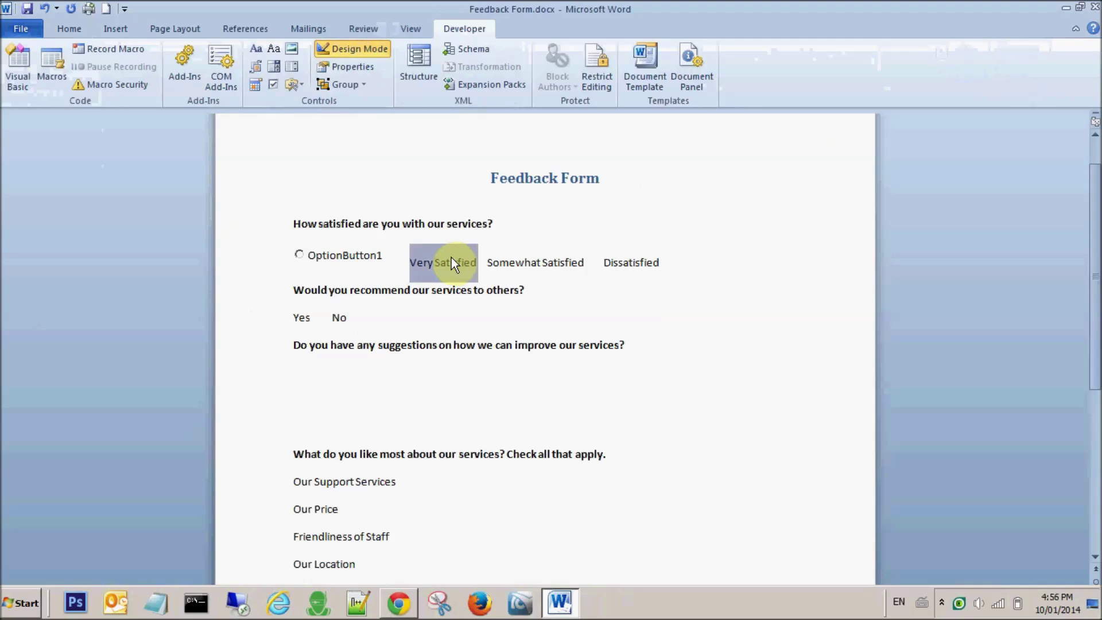
{"action": "left_click", "coordinate": [343, 257]}
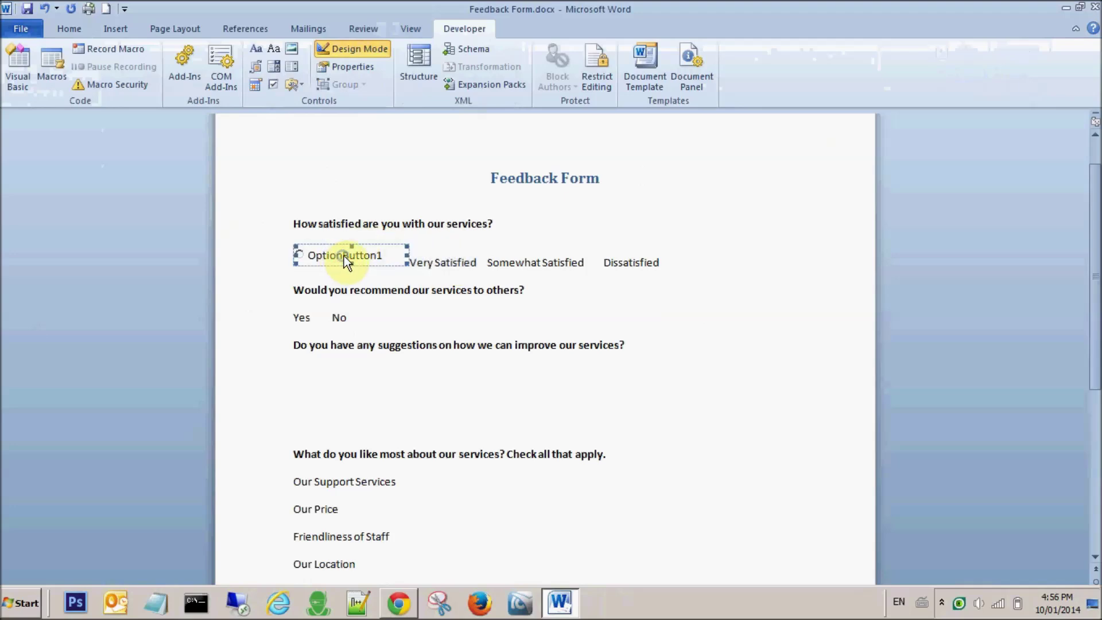
{"action": "right_click", "coordinate": [344, 256]}
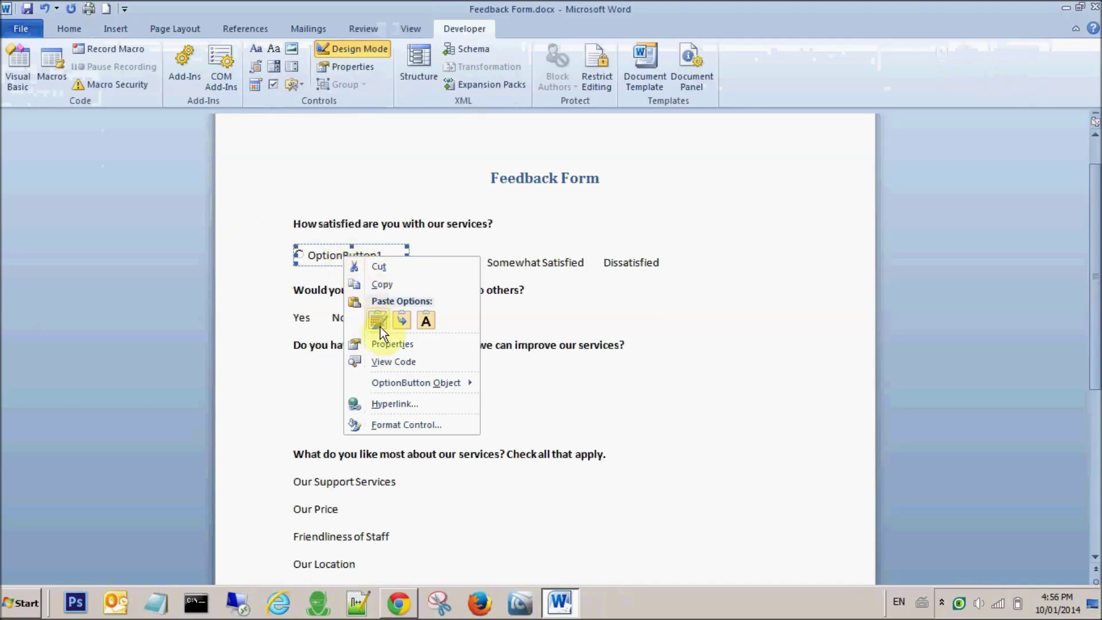
{"action": "mouse_move", "coordinate": [403, 381]}
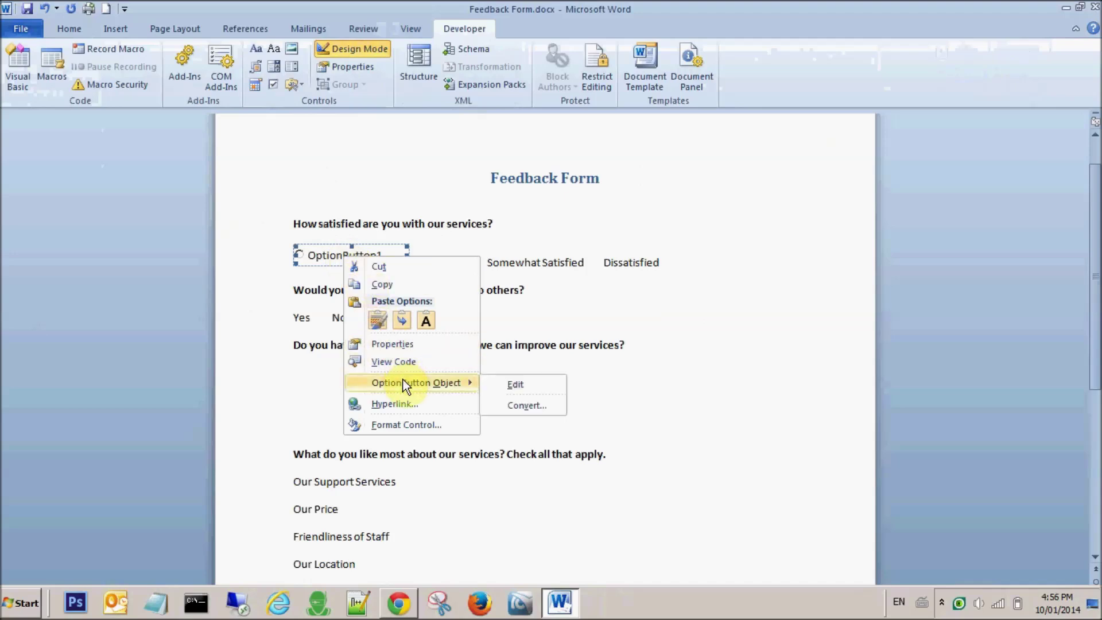
{"action": "left_click", "coordinate": [513, 390]}
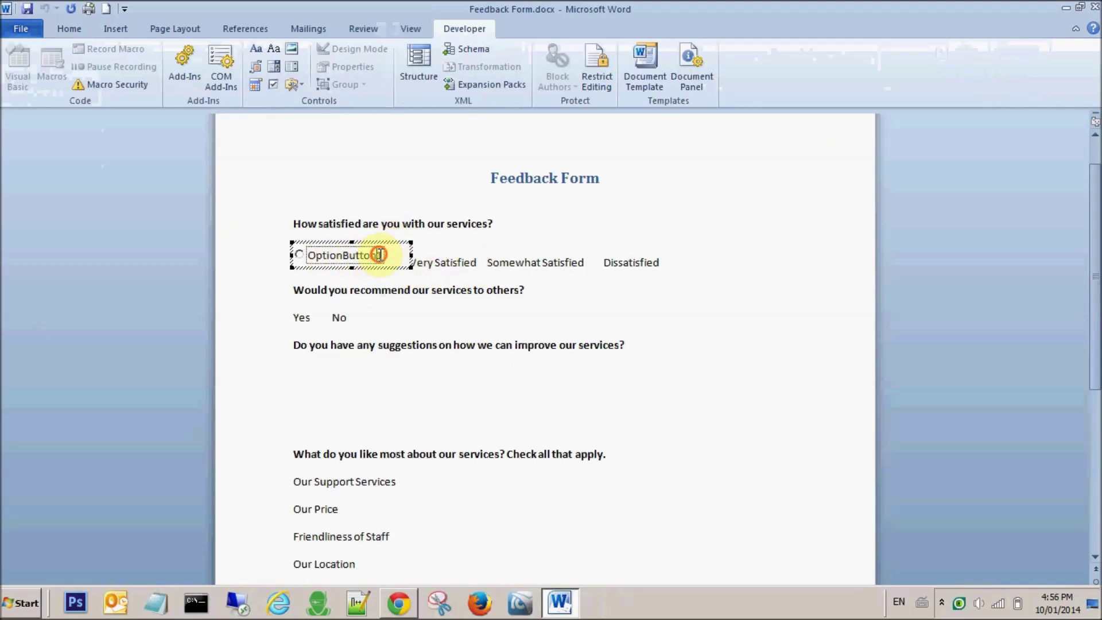
{"action": "left_click_drag", "start_coordinate": [374, 259], "coordinate": [292, 258]}
{"action": "key", "text": "BackSpace"}
{"action": "key", "text": "Delete"}
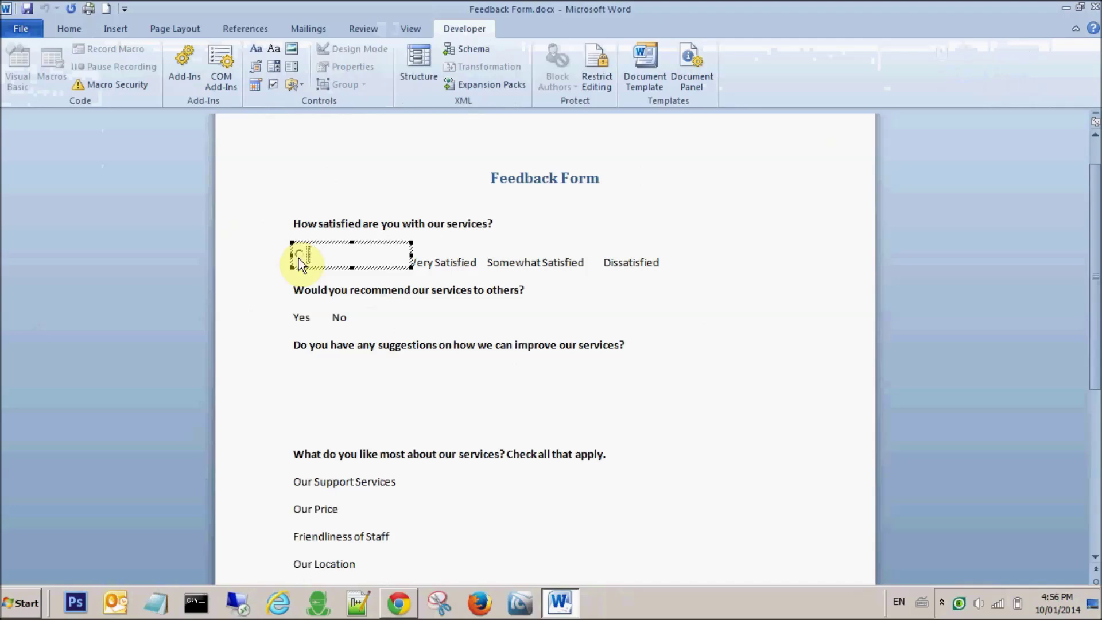
{"action": "key", "text": "ctrl+v"}
{"action": "left_click", "coordinate": [440, 258]}
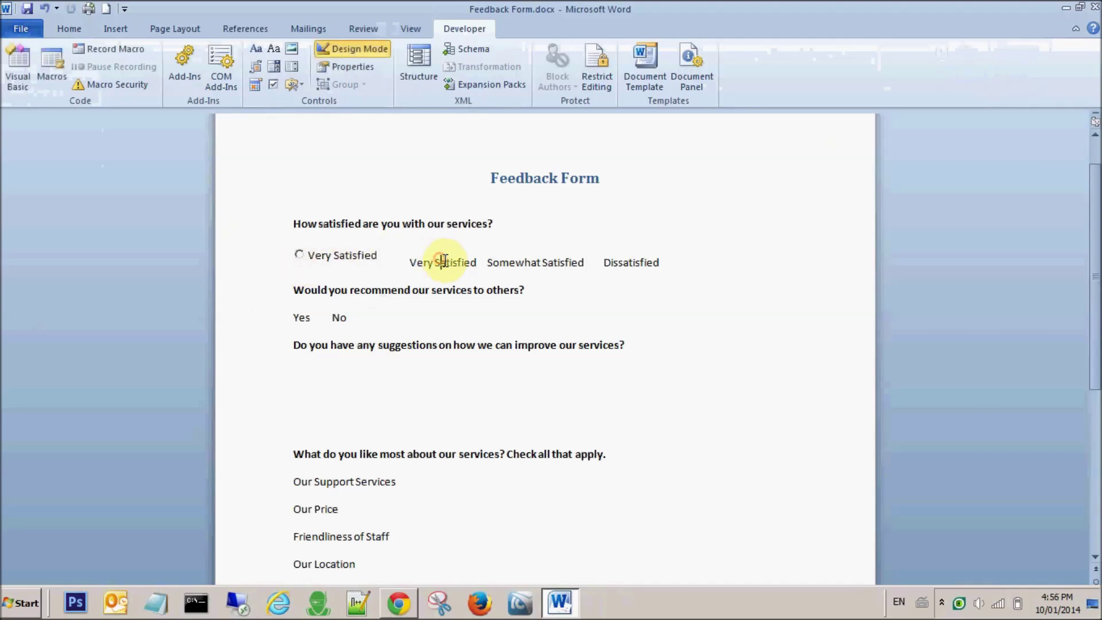
Delete the duplicate plain Very Satisfied text beside the option button and close the extra gap before Somewhat Satisfied.
{"action": "left_click_drag", "start_coordinate": [409, 262], "coordinate": [474, 259]}
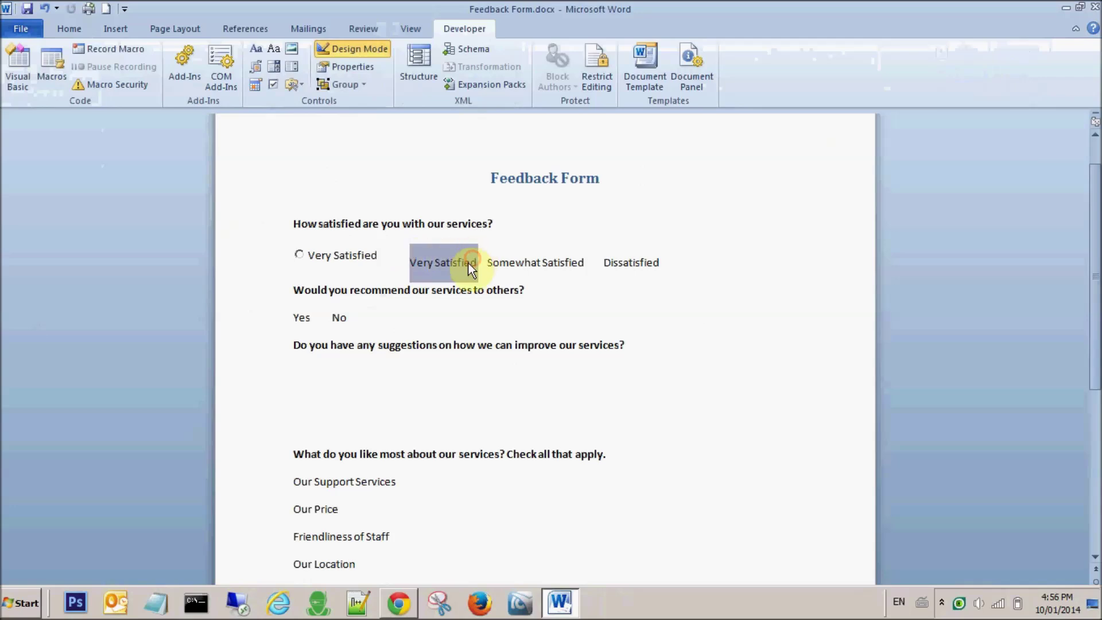
{"action": "key", "text": "Delete"}
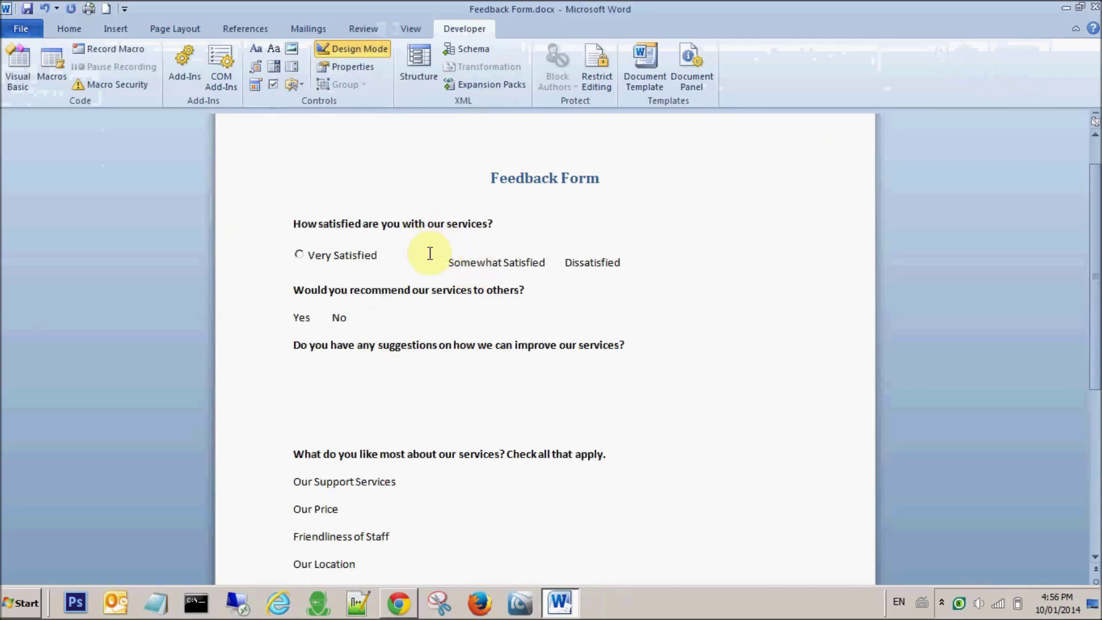
{"action": "left_click", "coordinate": [303, 254]}
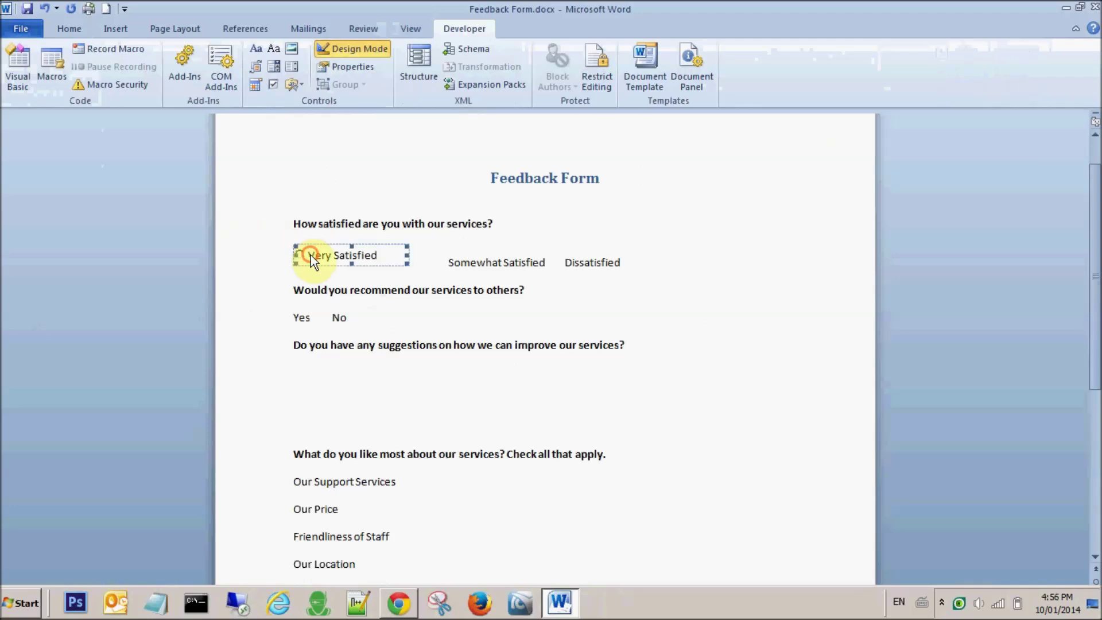
{"action": "left_click_drag", "start_coordinate": [395, 254], "coordinate": [383, 253]}
{"action": "left_click", "coordinate": [412, 262]}
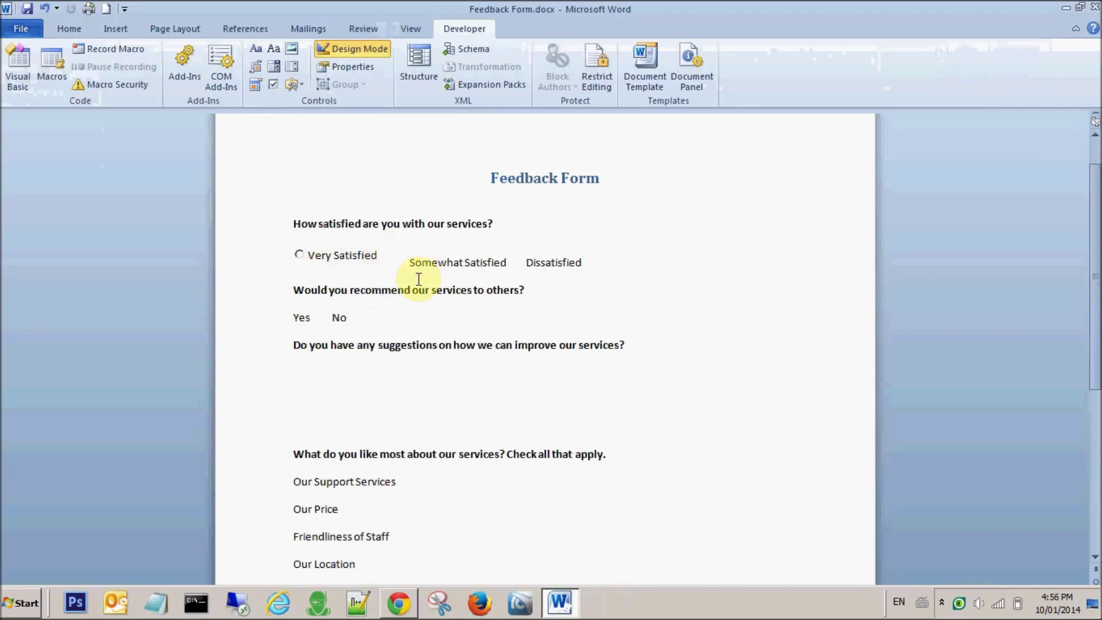
Insert a second ActiveX option button before the Somewhat Satisfied answer and change its caption to Somewhat Satisfied.
{"action": "left_click", "coordinate": [296, 85]}
{"action": "left_click", "coordinate": [342, 148]}
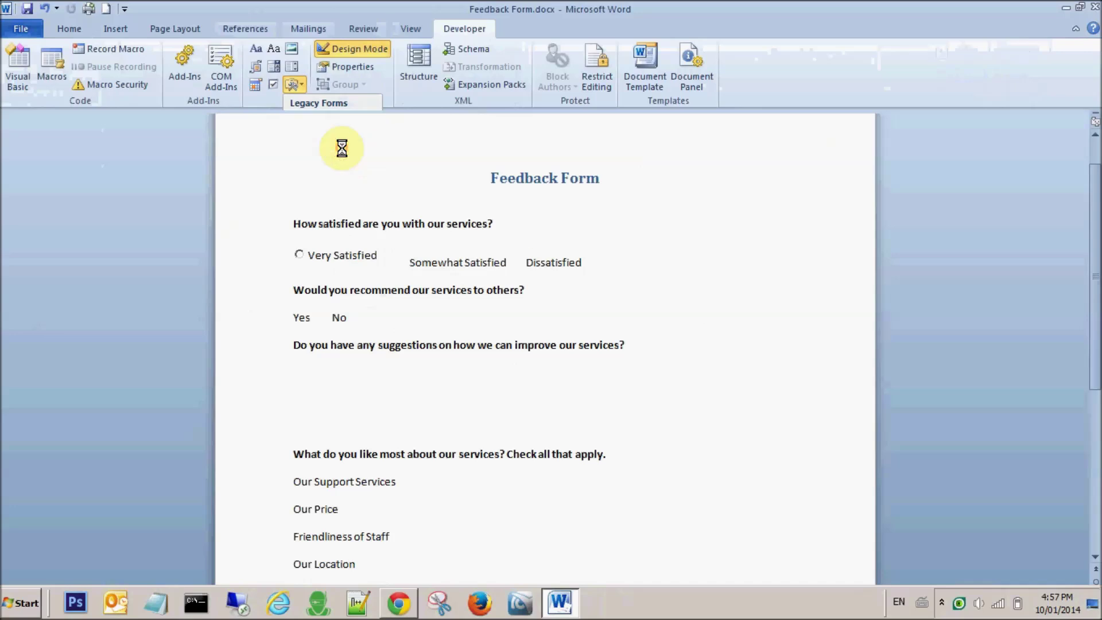
{"action": "left_click_drag", "start_coordinate": [527, 263], "coordinate": [622, 263]}
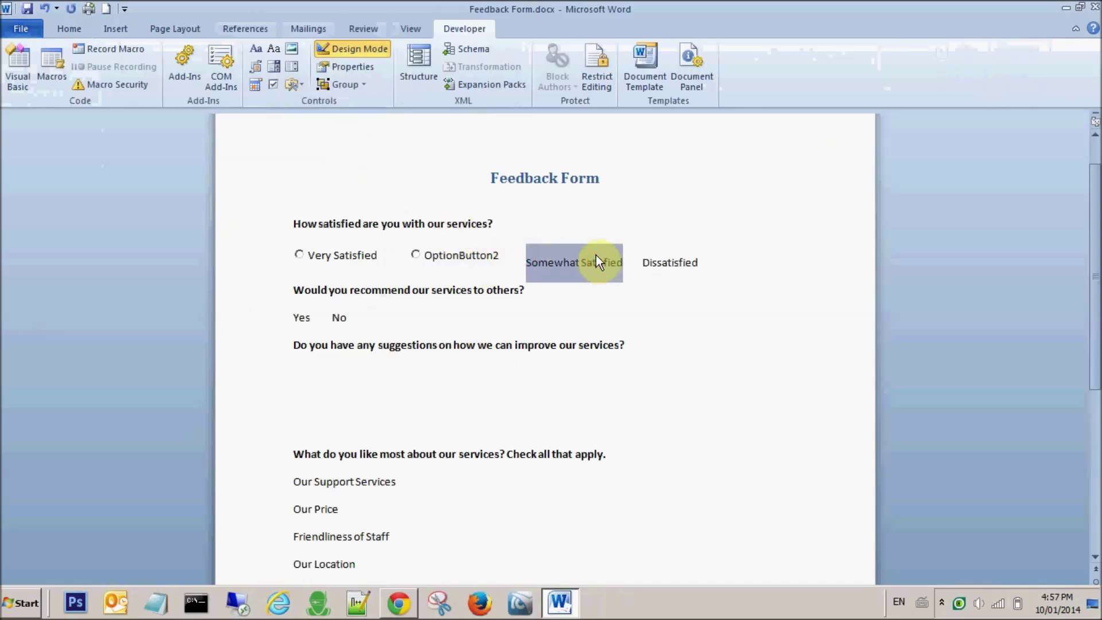
{"action": "left_click", "coordinate": [436, 256]}
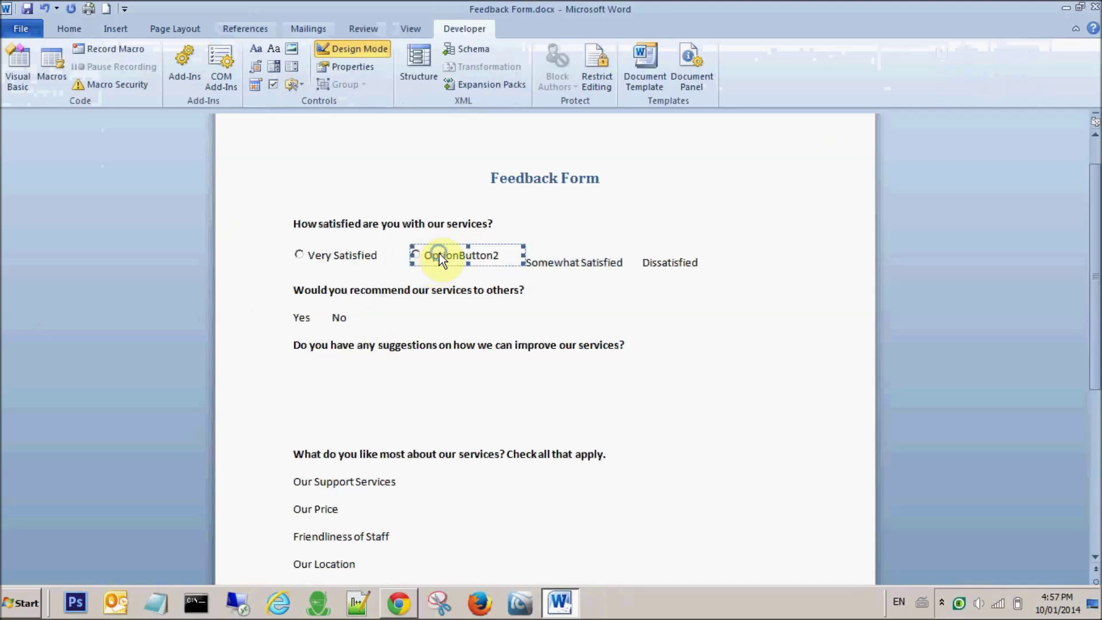
{"action": "right_click", "coordinate": [439, 253]}
{"action": "mouse_move", "coordinate": [503, 380]}
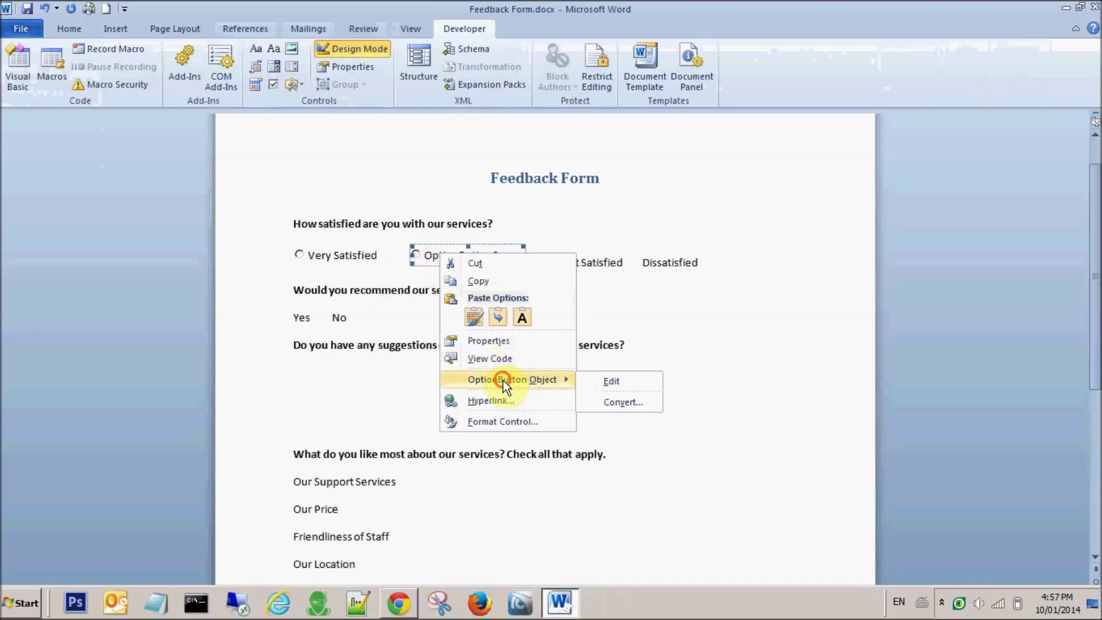
{"action": "left_click", "coordinate": [607, 382]}
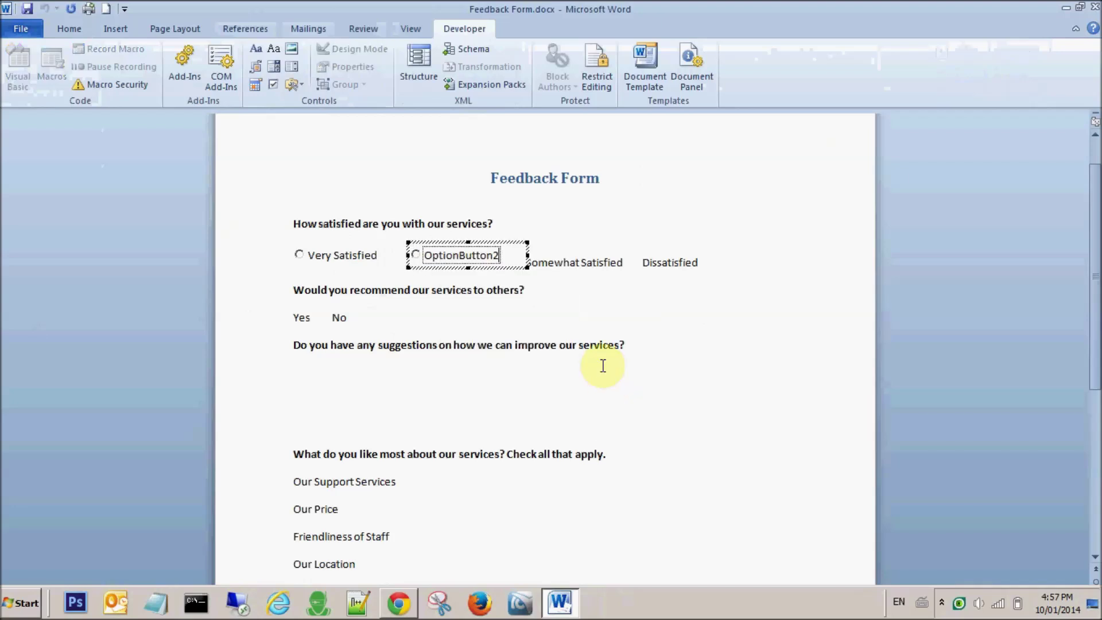
{"action": "left_click", "coordinate": [497, 255]}
{"action": "left_click_drag", "start_coordinate": [476, 259], "coordinate": [381, 270]}
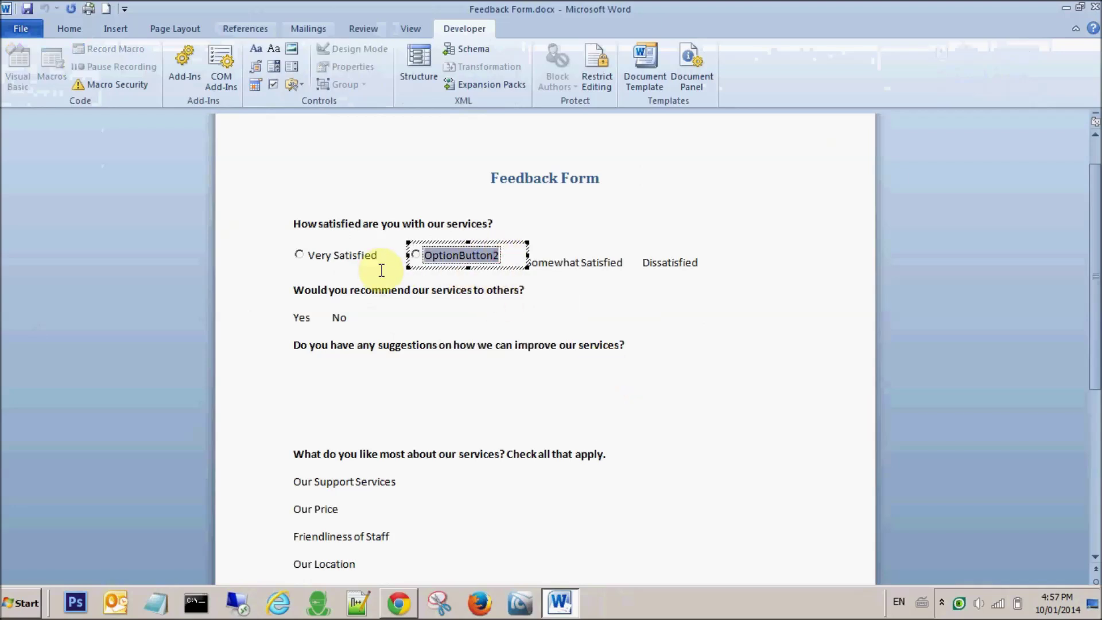
{"action": "type", "text": "Satisfied"}
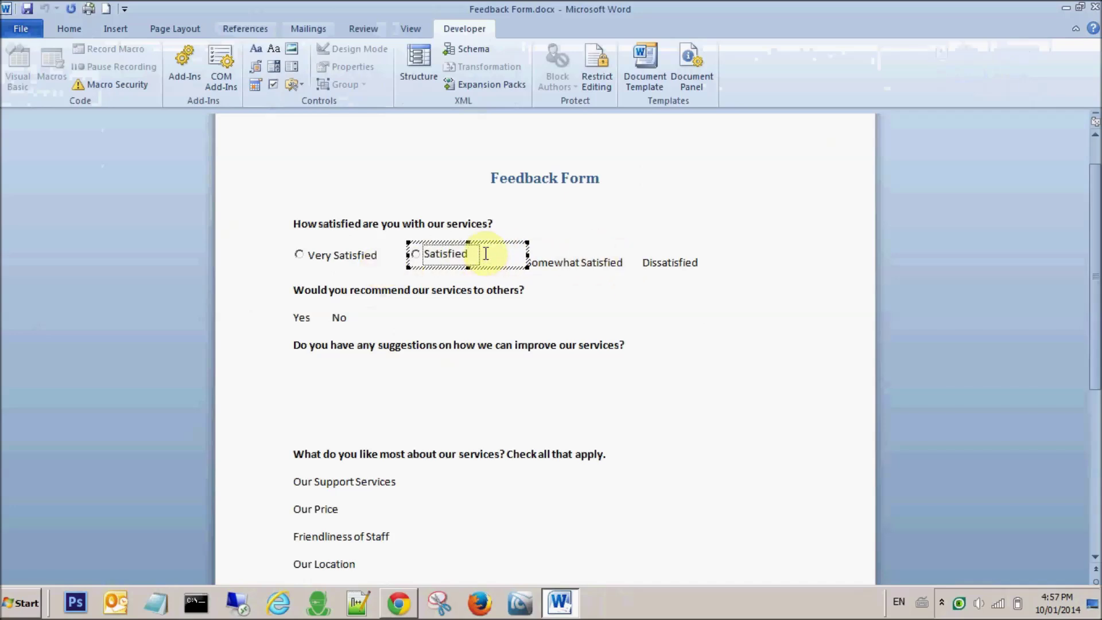
{"action": "left_click", "coordinate": [560, 250]}
Widen the second option button to fit its full caption and delete the duplicate plain Somewhat Satisfied text.
{"action": "left_click", "coordinate": [456, 254]}
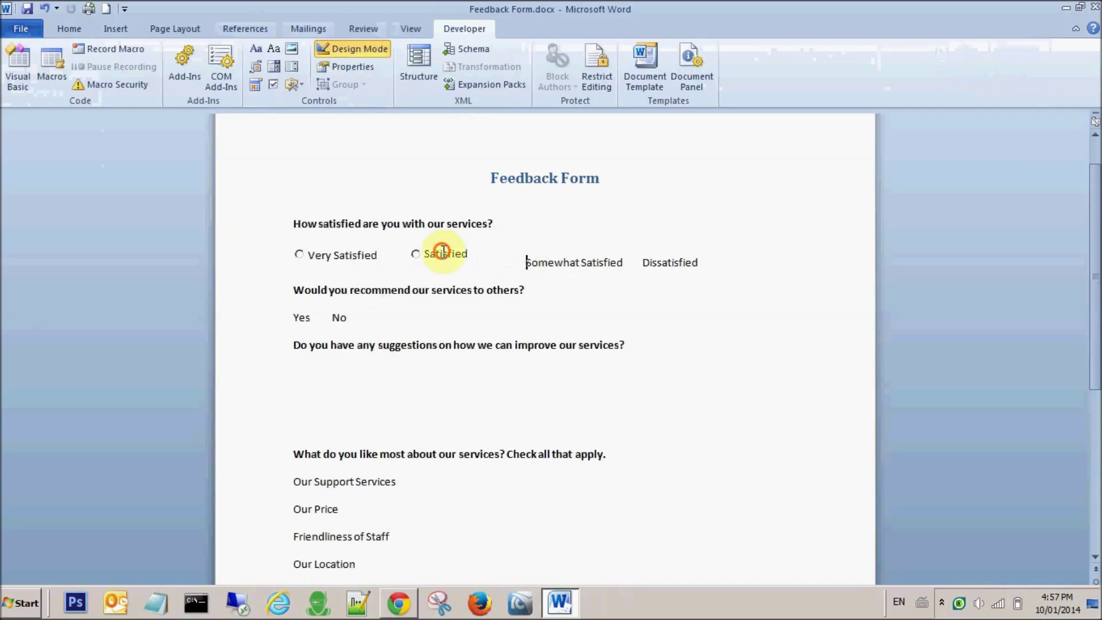
{"action": "left_click_drag", "start_coordinate": [520, 254], "coordinate": [649, 262]}
{"action": "left_click", "coordinate": [608, 261]}
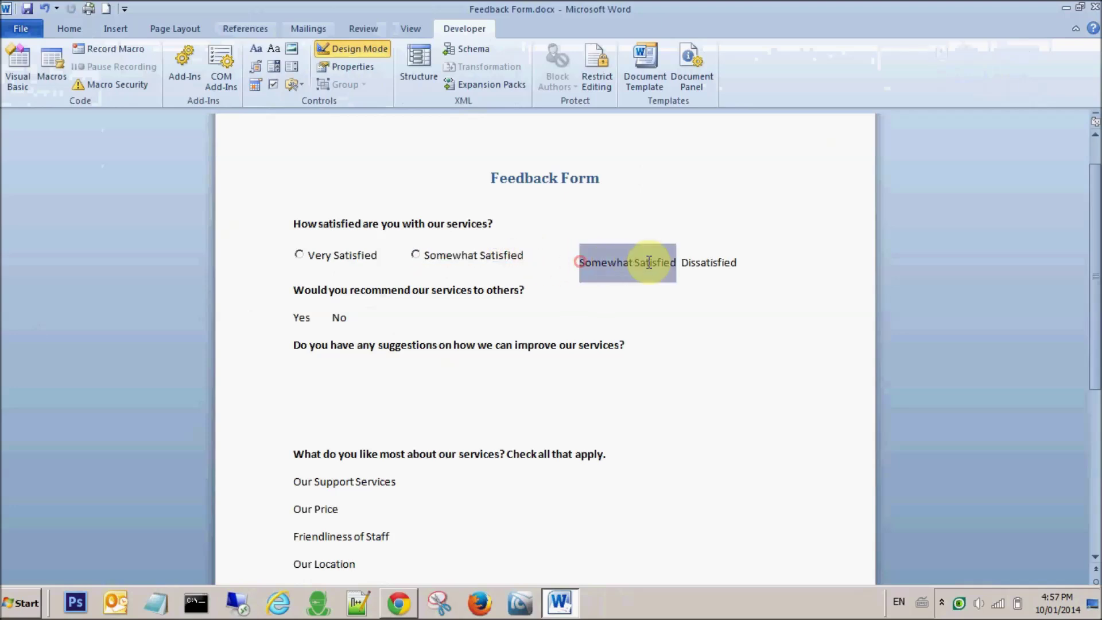
{"action": "key", "text": "Delete"}
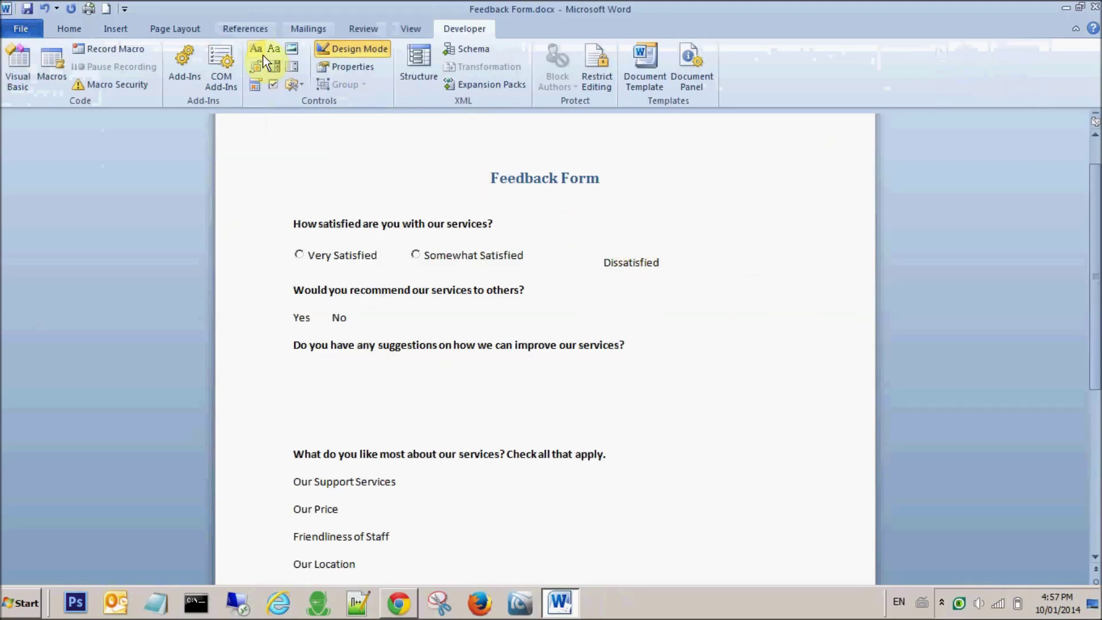
Insert a third ActiveX option button before the Dissatisfied answer and change its caption to Dissatisfied.
{"action": "left_click", "coordinate": [301, 86]}
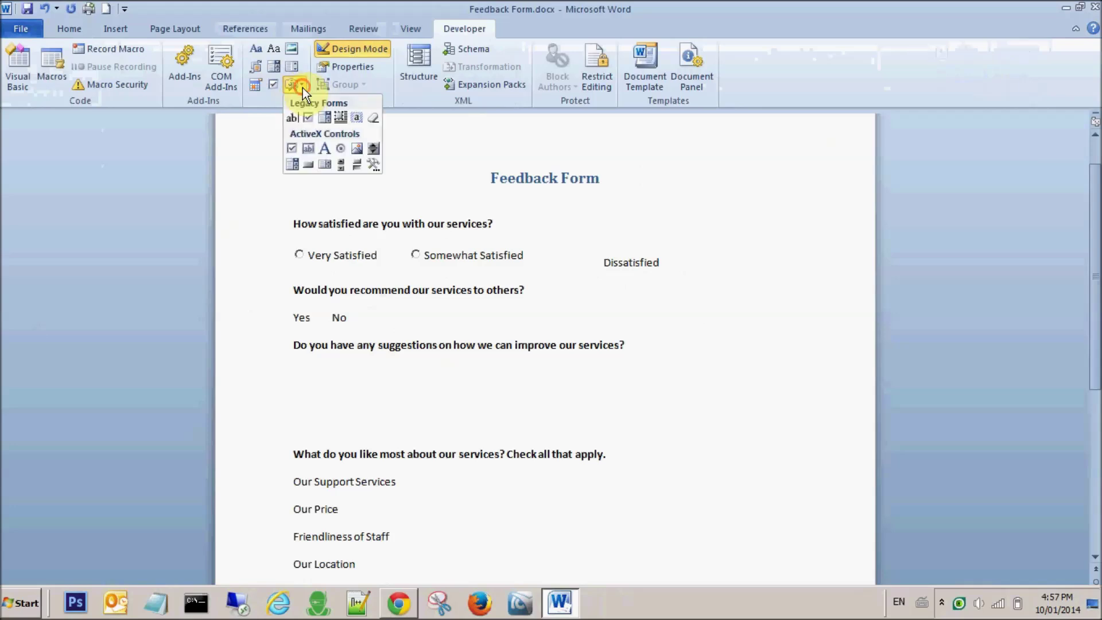
{"action": "left_click", "coordinate": [341, 150]}
{"action": "left_click", "coordinate": [747, 265]}
{"action": "double_click", "coordinate": [748, 264]}
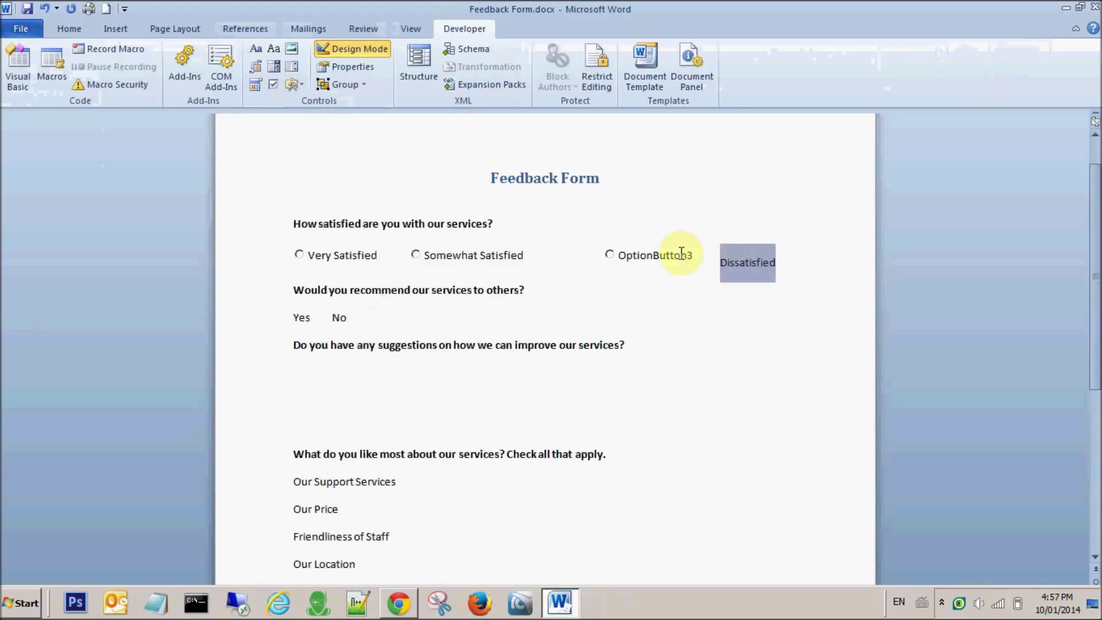
{"action": "left_click", "coordinate": [663, 256]}
{"action": "right_click", "coordinate": [659, 254]}
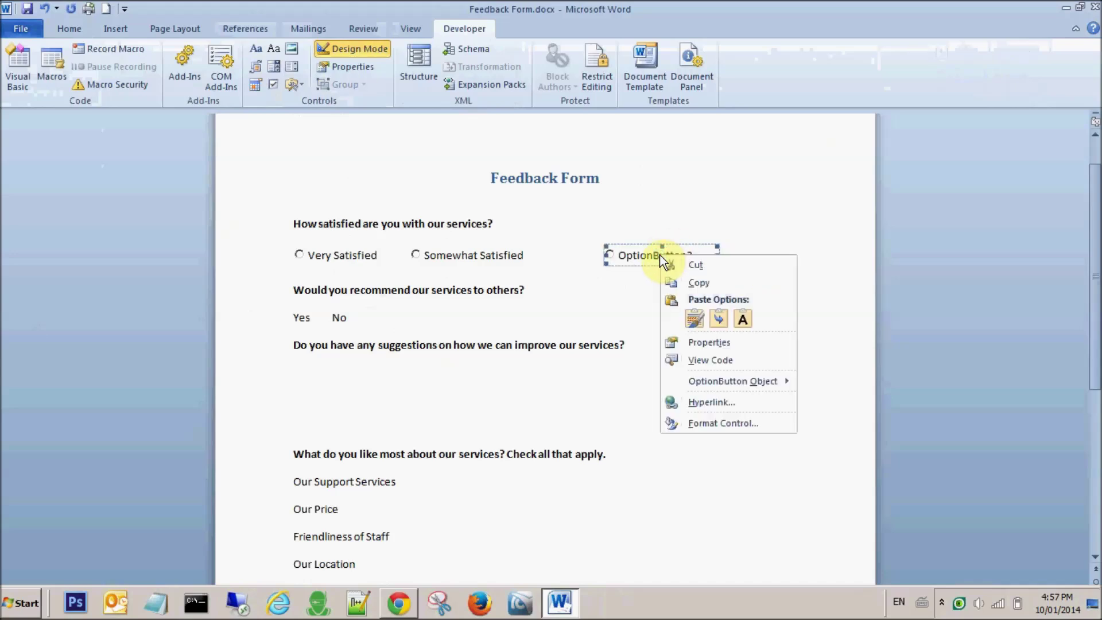
{"action": "mouse_move", "coordinate": [793, 383]}
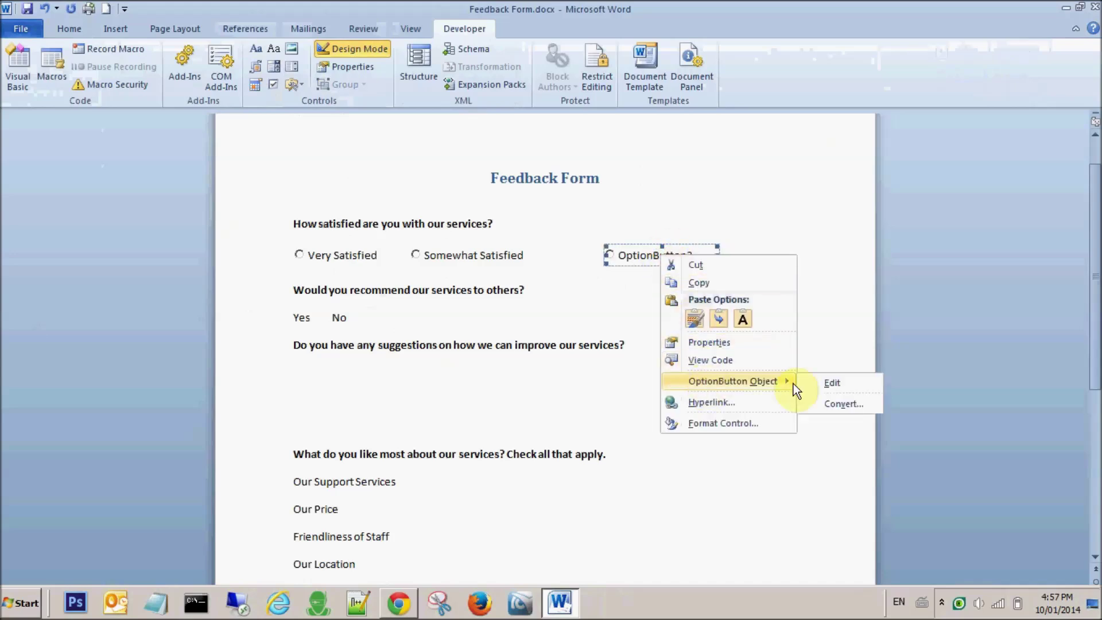
{"action": "left_click", "coordinate": [826, 382]}
{"action": "double_click", "coordinate": [682, 256]}
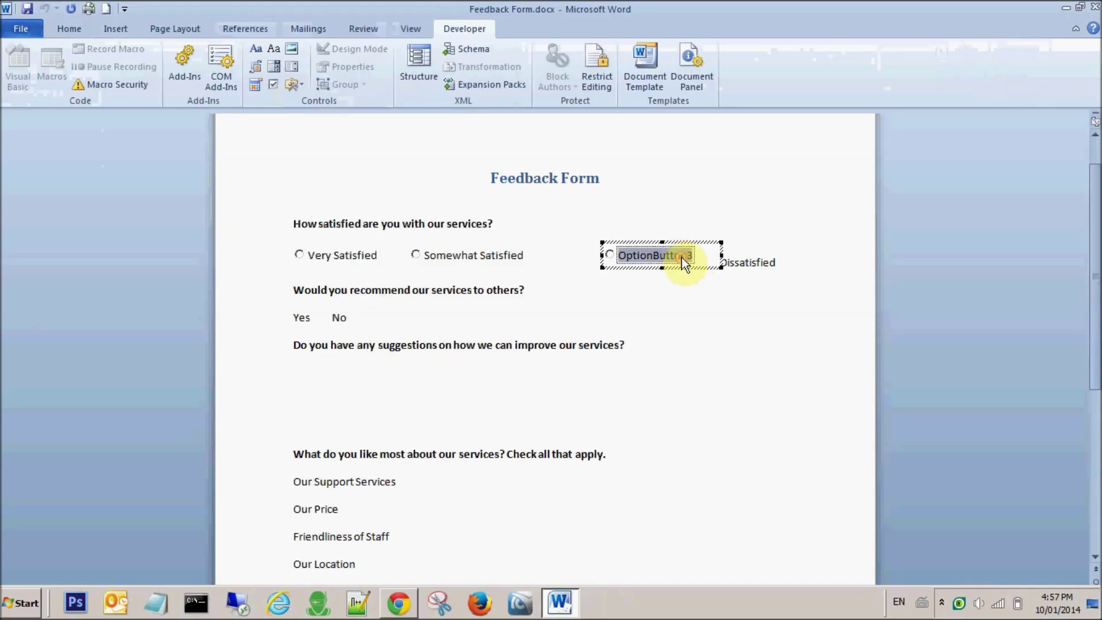
{"action": "type", "text": "Dissatisfied"}
{"action": "left_click", "coordinate": [715, 305]}
Delete the duplicate plain Dissatisfied text and keep the question about recommending the services on its own line.
{"action": "left_click", "coordinate": [722, 262]}
{"action": "left_click_drag", "start_coordinate": [723, 263], "coordinate": [809, 262]}
{"action": "key", "text": "Delete"}
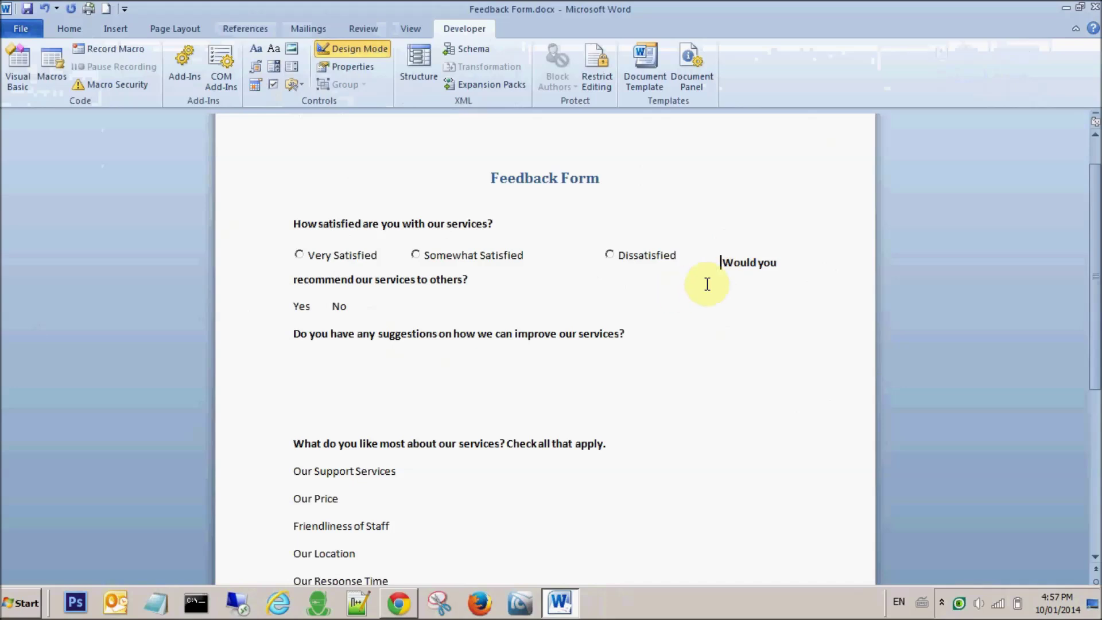
{"action": "key", "text": "Return"}
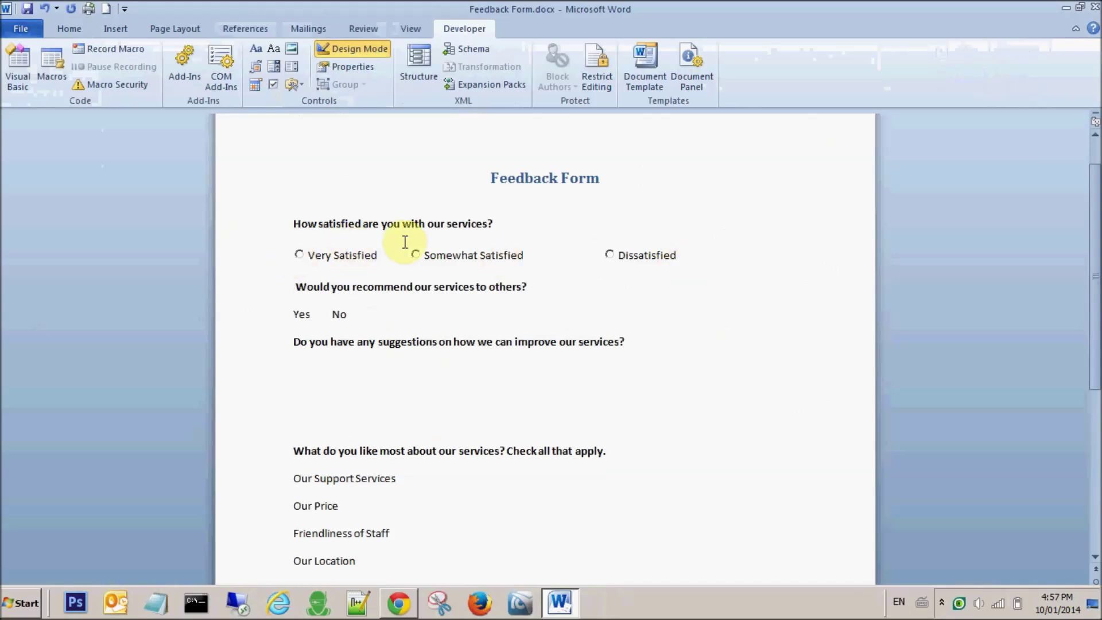
Narrow the Somewhat Satisfied option button to just past its caption so the Dissatisfied button sits closer.
{"action": "left_click", "coordinate": [504, 252]}
{"action": "left_click_drag", "start_coordinate": [576, 255], "coordinate": [557, 255]}
{"action": "left_click", "coordinate": [551, 254]}
{"action": "left_click", "coordinate": [573, 254]}
{"action": "left_click_drag", "start_coordinate": [567, 254], "coordinate": [551, 255]}
{"action": "left_click", "coordinate": [590, 283]}
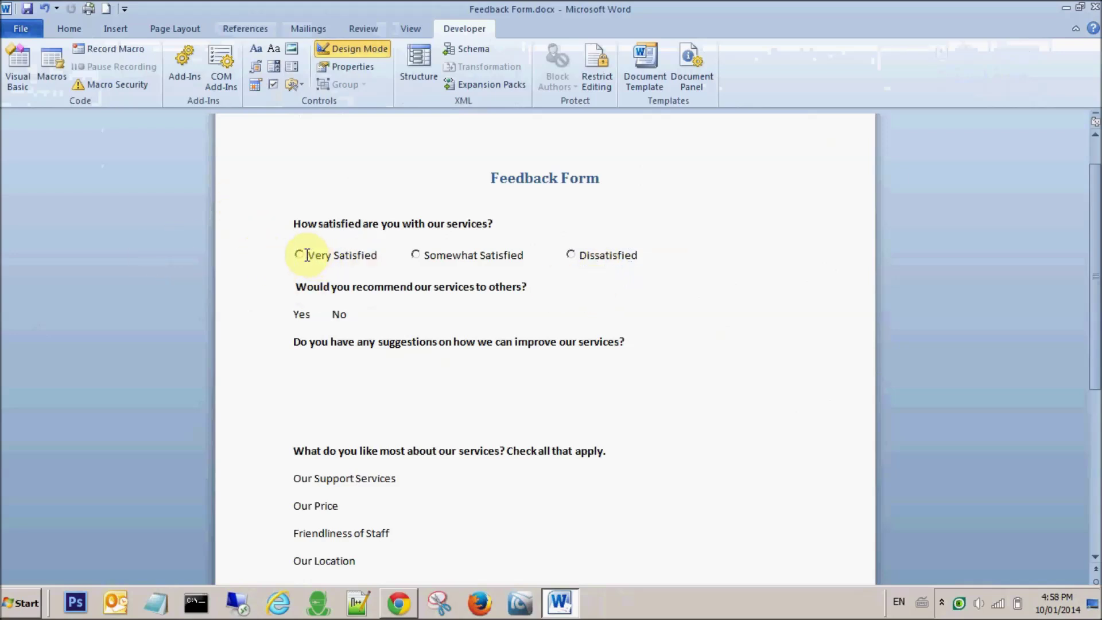
Turn off Design Mode and test the three satisfaction option buttons by selecting each one in turn.
{"action": "left_click", "coordinate": [576, 255]}
{"action": "left_click", "coordinate": [583, 287]}
{"action": "left_click", "coordinate": [349, 49]}
{"action": "left_click", "coordinate": [301, 257]}
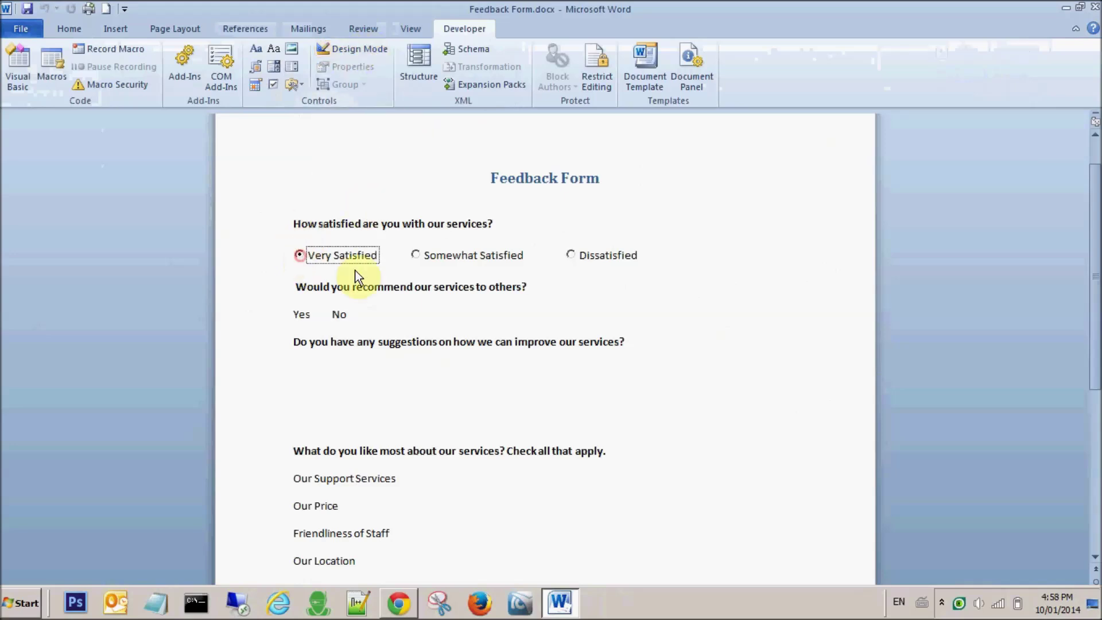
{"action": "left_click", "coordinate": [414, 257]}
{"action": "left_click", "coordinate": [574, 257]}
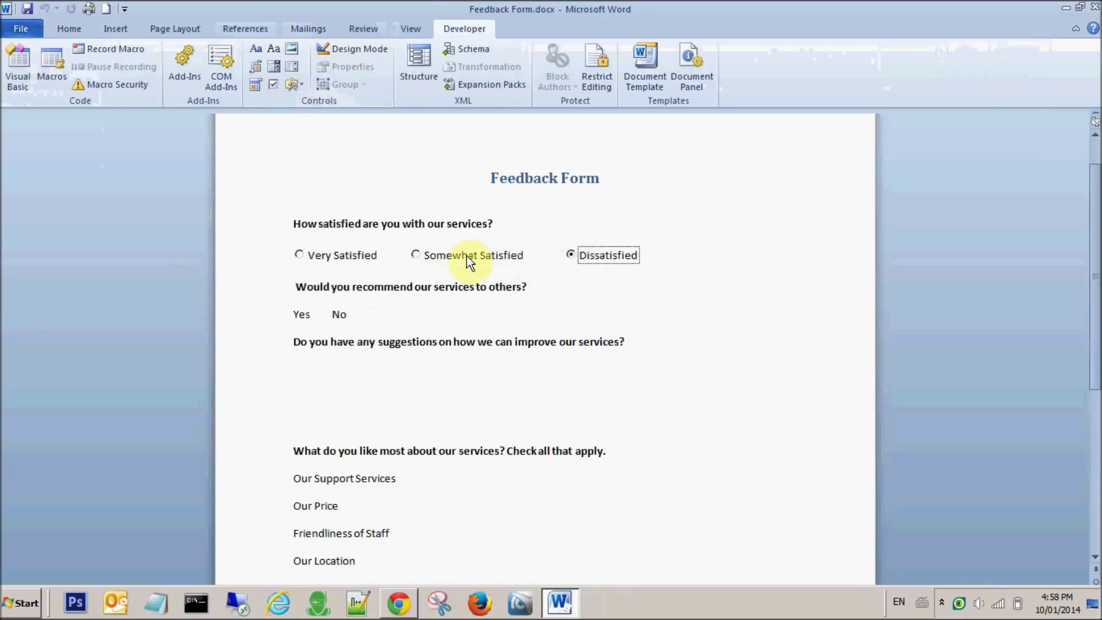
{"action": "left_click", "coordinate": [419, 255]}
{"action": "left_click", "coordinate": [301, 257]}
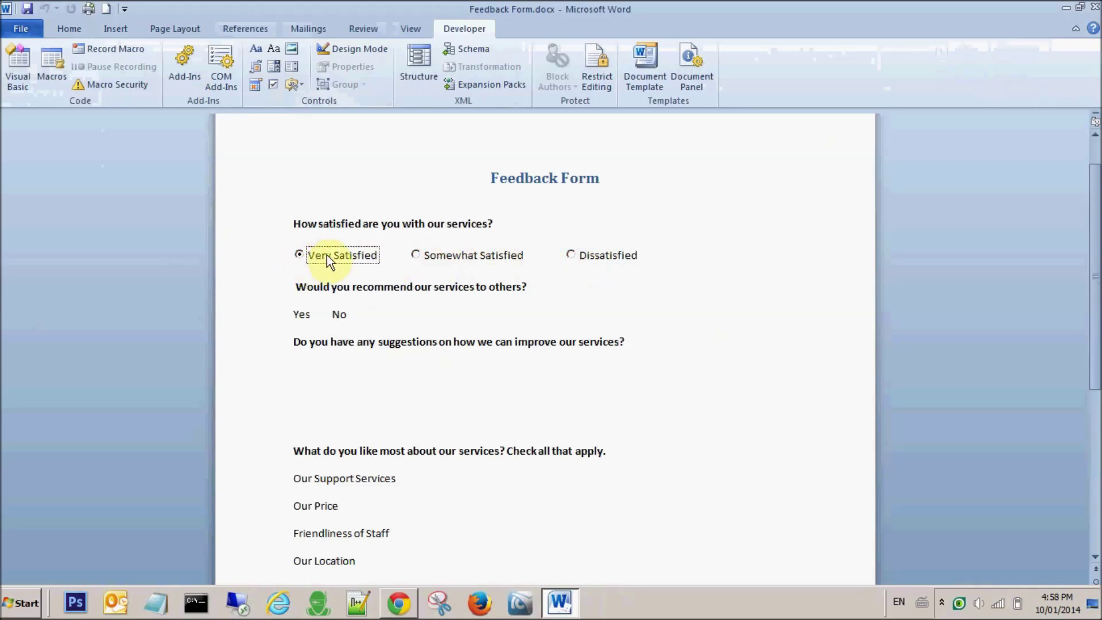
{"action": "left_click", "coordinate": [357, 308]}
{"action": "left_click", "coordinate": [291, 280]}
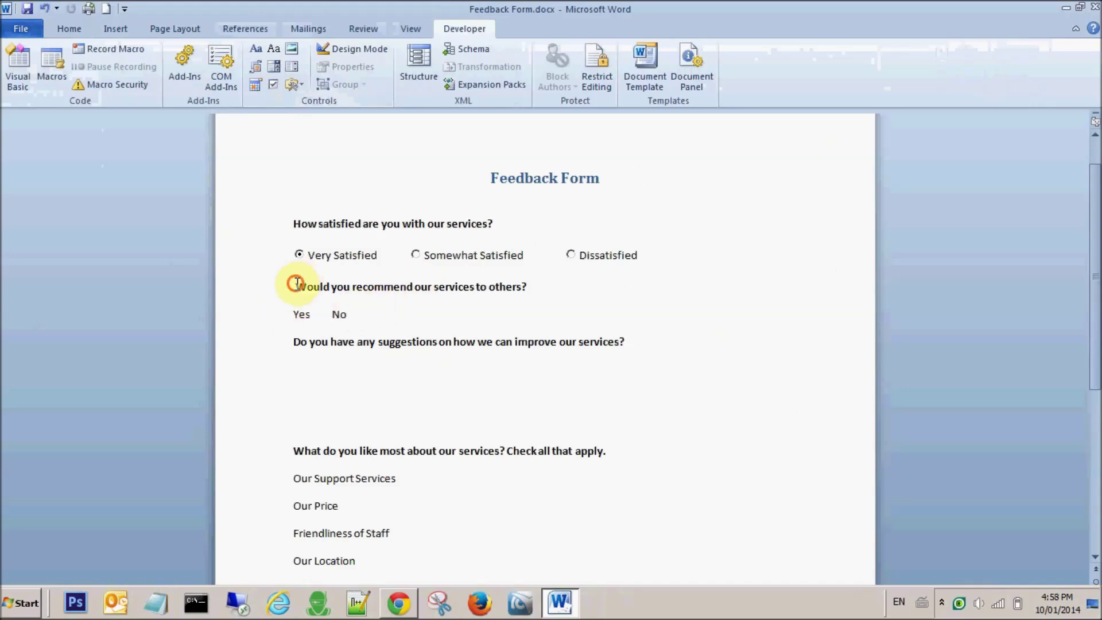
Turn Design Mode back on and insert an ActiveX option button before the Yes answer.
{"action": "left_click", "coordinate": [297, 314]}
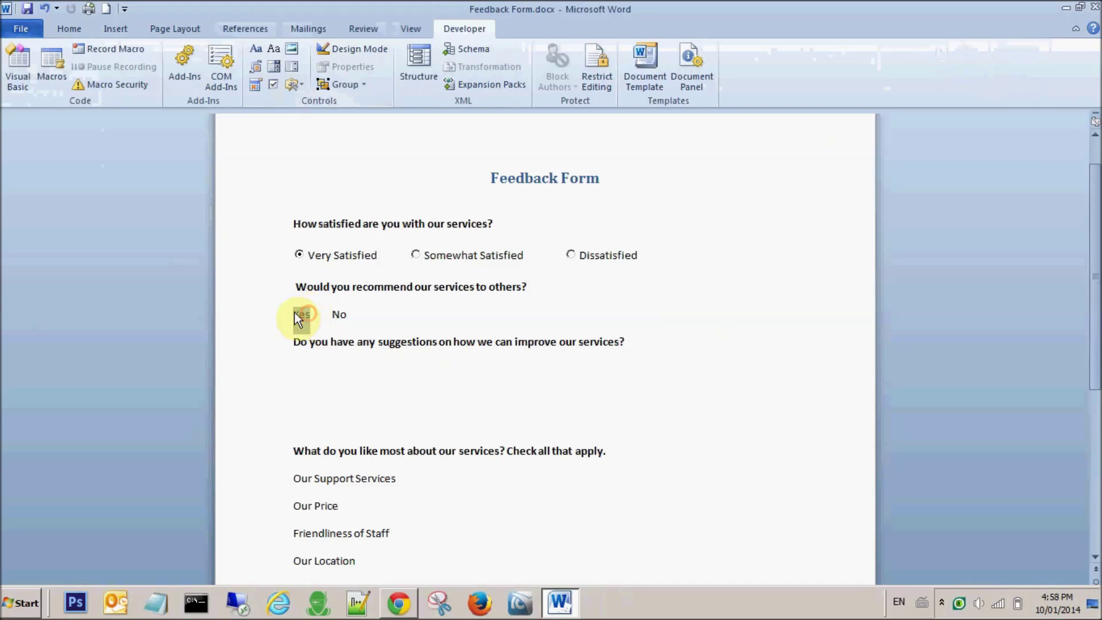
{"action": "left_click", "coordinate": [333, 48]}
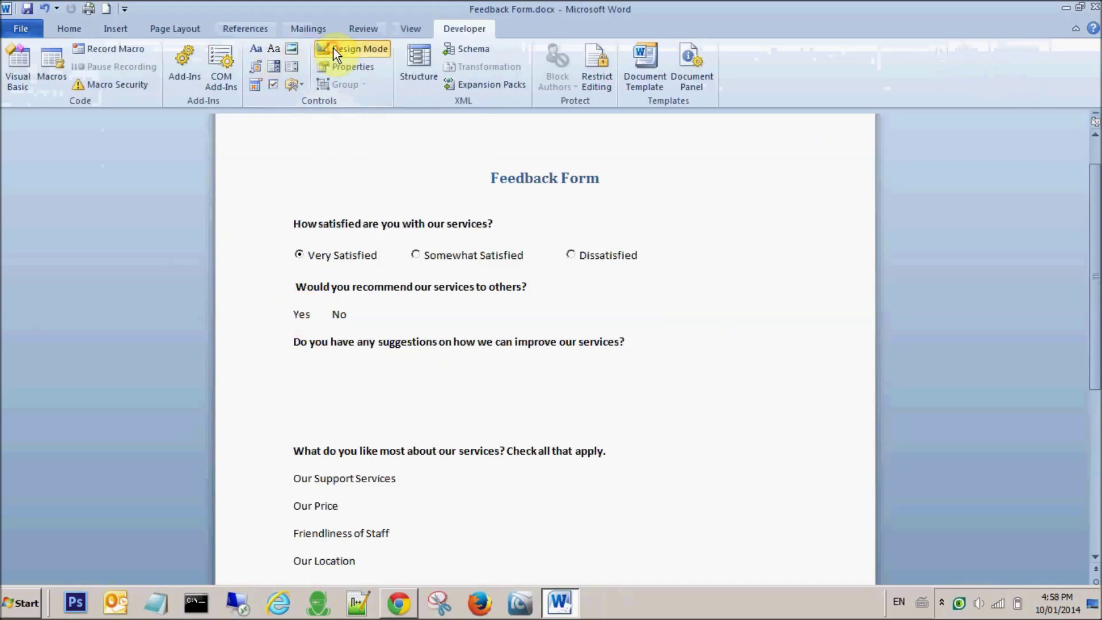
{"action": "left_click", "coordinate": [299, 85]}
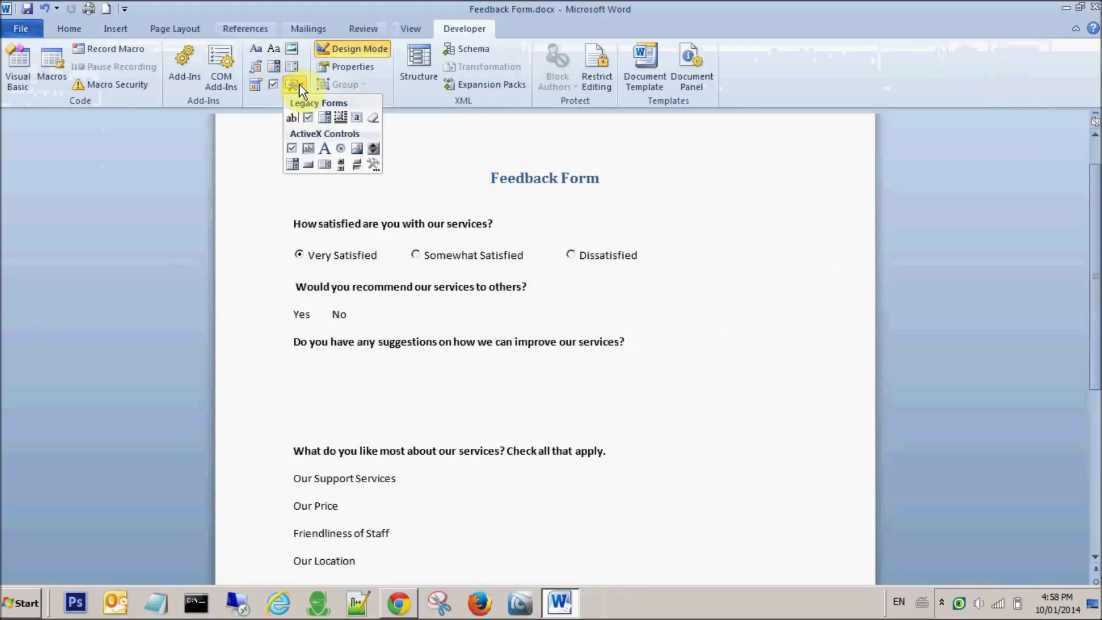
{"action": "left_click", "coordinate": [341, 149]}
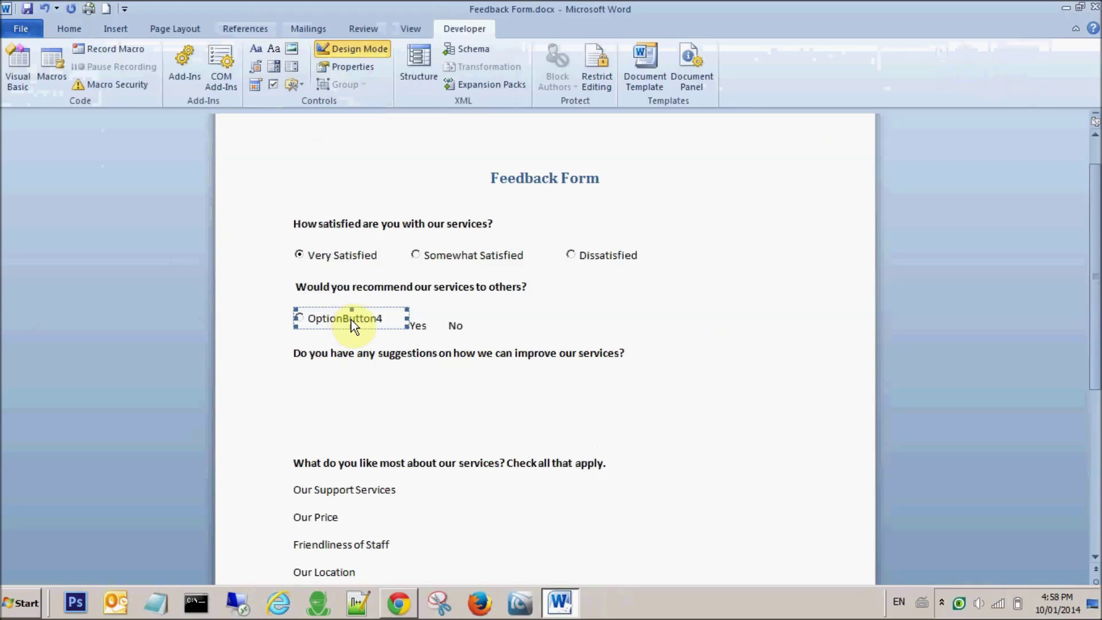
Change the caption of the option button under the recommendation question to Yes.
{"action": "double_click", "coordinate": [418, 325]}
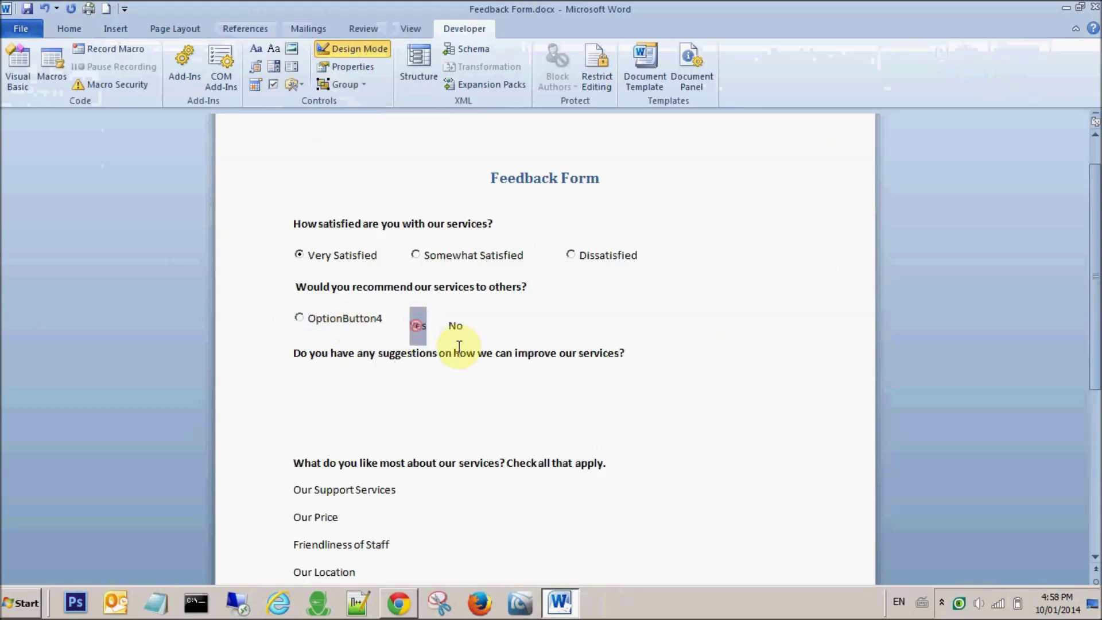
{"action": "left_click", "coordinate": [347, 318]}
{"action": "right_click", "coordinate": [351, 318]}
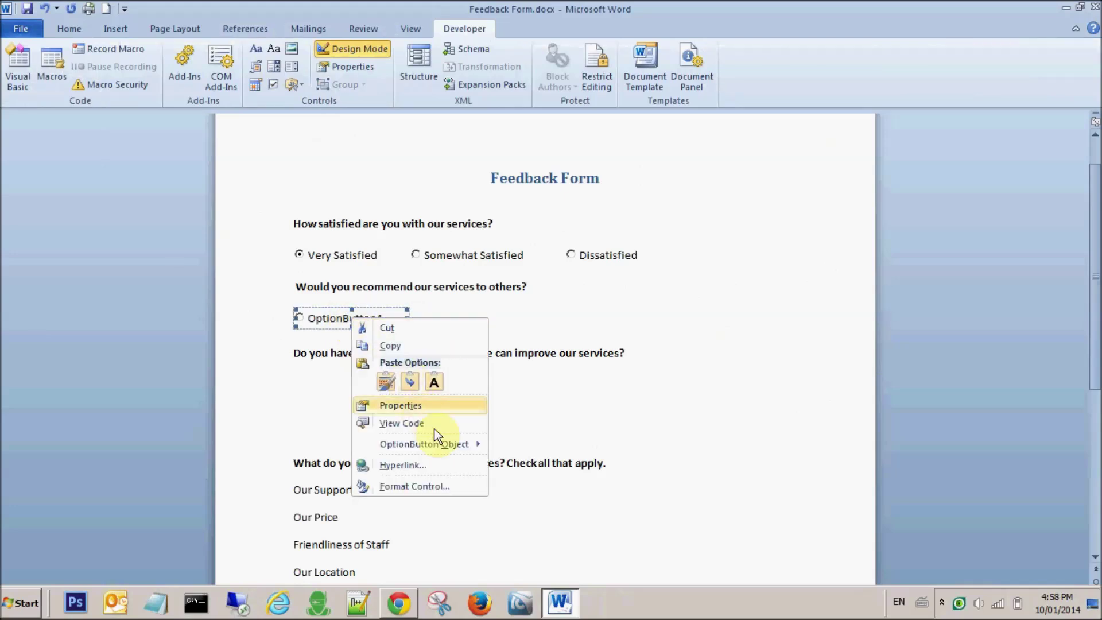
{"action": "mouse_move", "coordinate": [443, 442]}
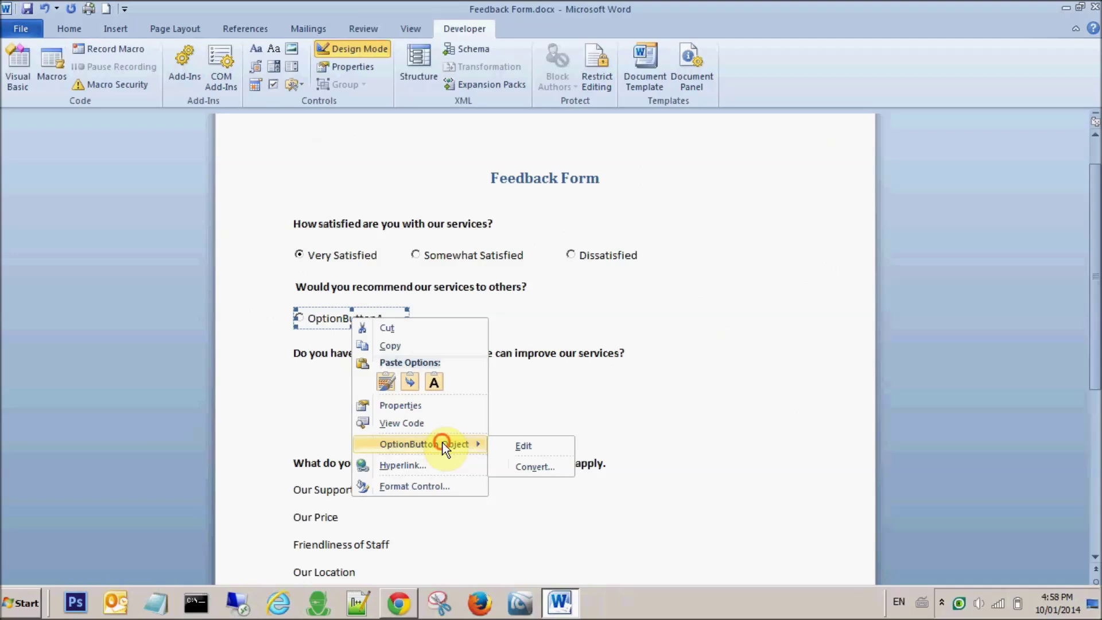
{"action": "left_click", "coordinate": [511, 446]}
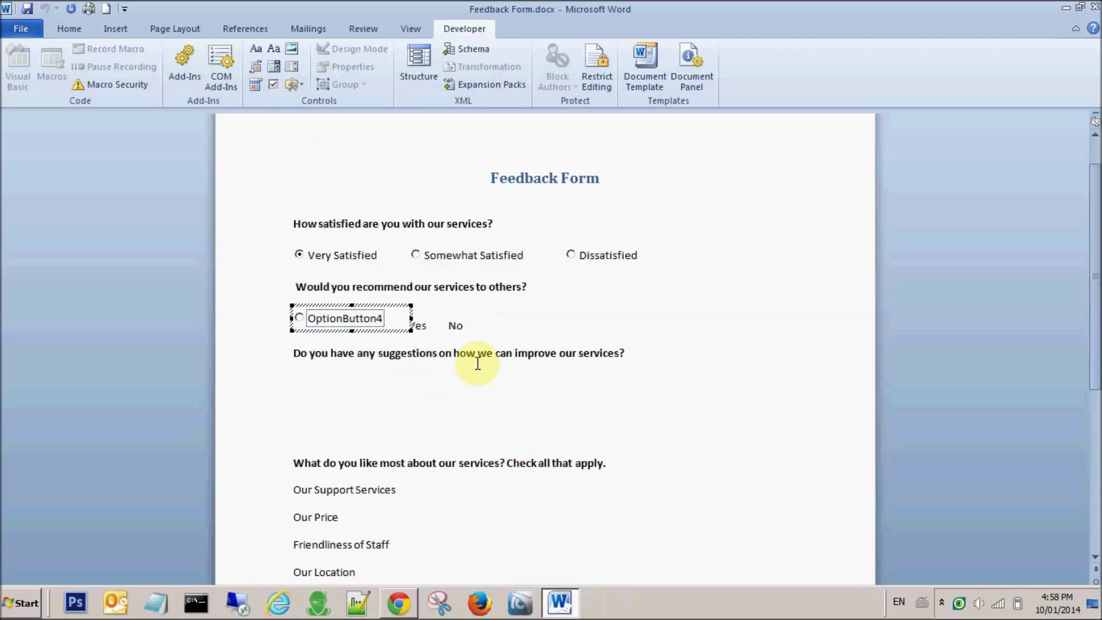
{"action": "key", "text": "ctrl+a"}
{"action": "type", "text": "Yes"}
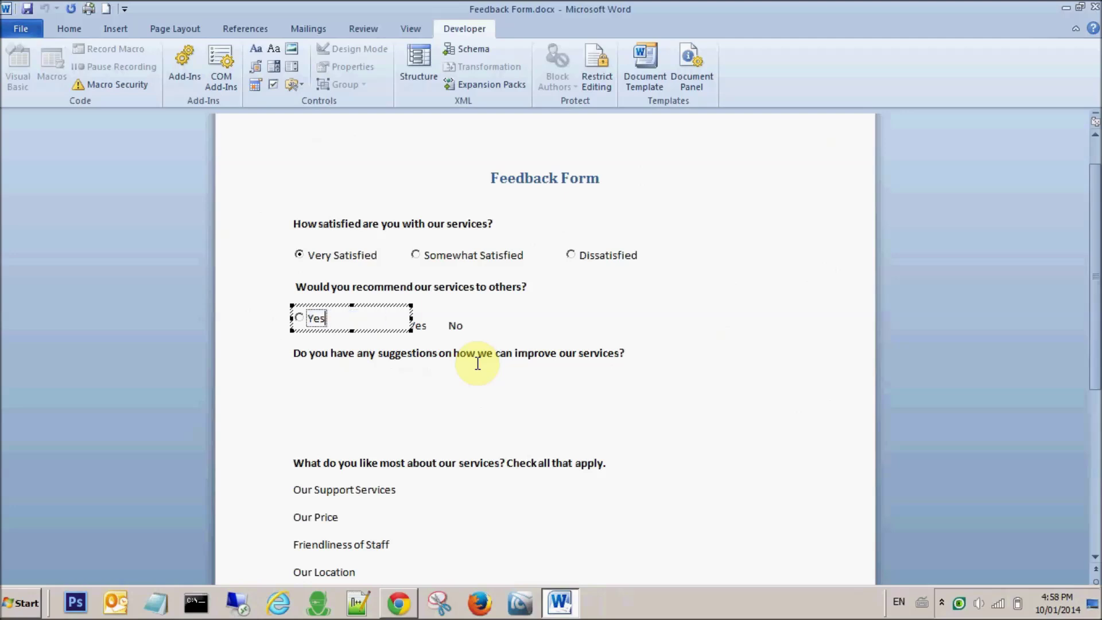
Delete the duplicate plain Yes text beside the Yes option button.
{"action": "left_click", "coordinate": [462, 324]}
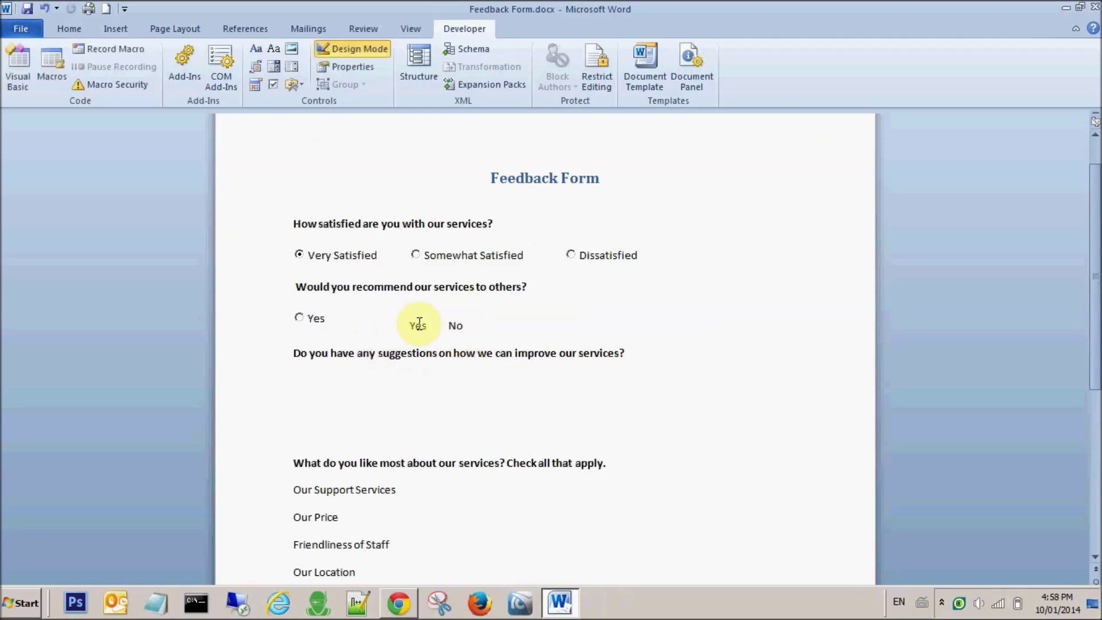
{"action": "left_click", "coordinate": [418, 322]}
{"action": "key", "text": "ctrl+z"}
Insert an ActiveX option button before the No answer and change its caption to No.
{"action": "left_click", "coordinate": [451, 323]}
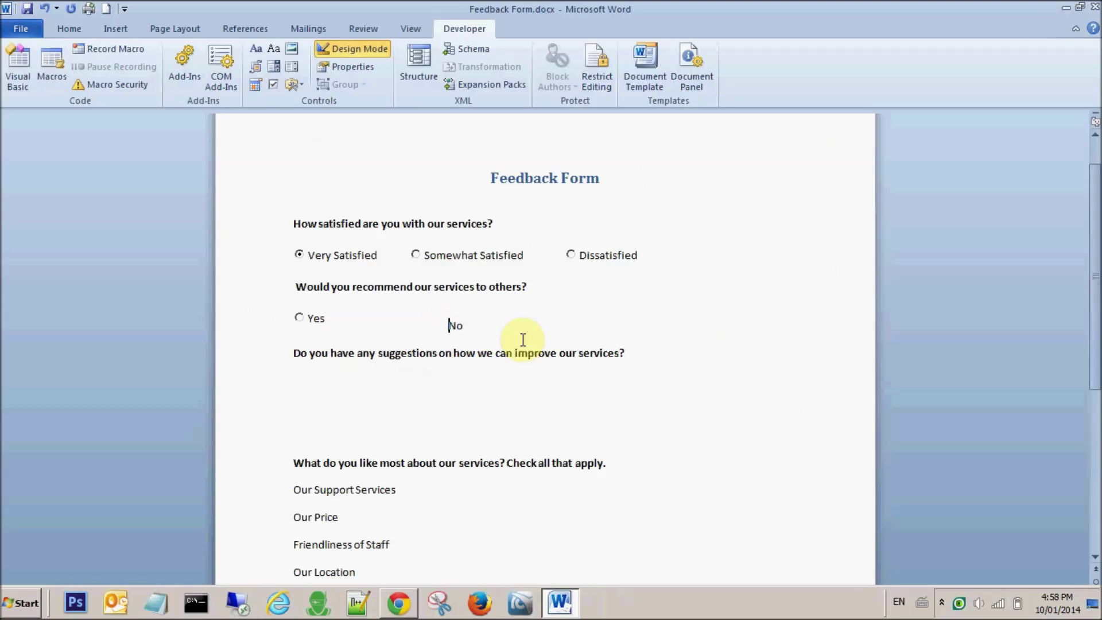
{"action": "left_click", "coordinate": [301, 85]}
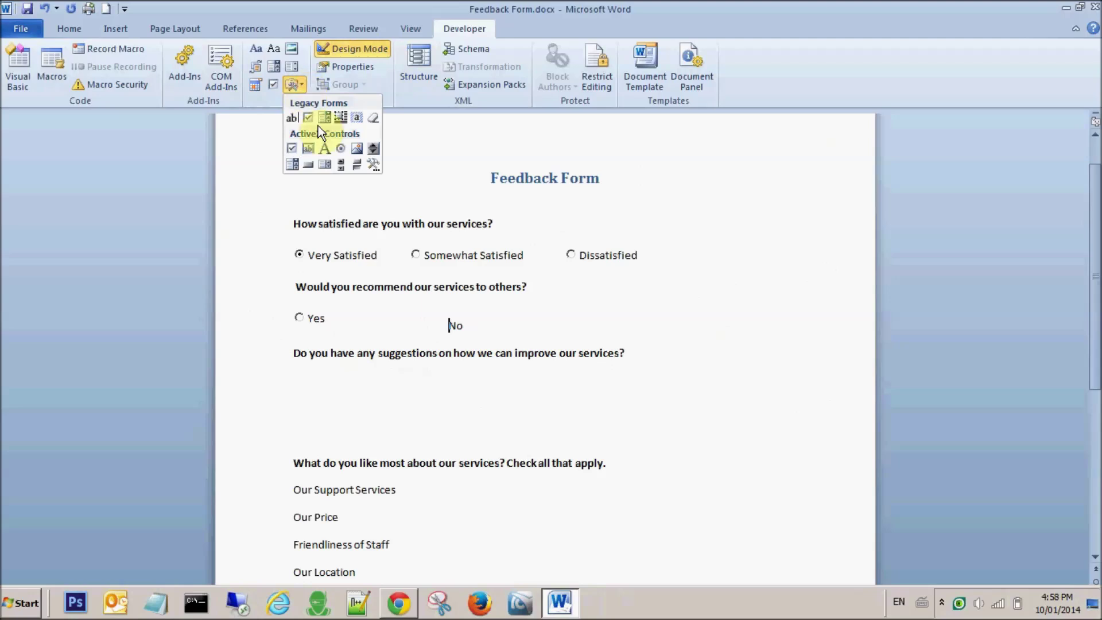
{"action": "left_click", "coordinate": [339, 147]}
{"action": "left_click", "coordinate": [572, 322]}
{"action": "double_click", "coordinate": [571, 323]}
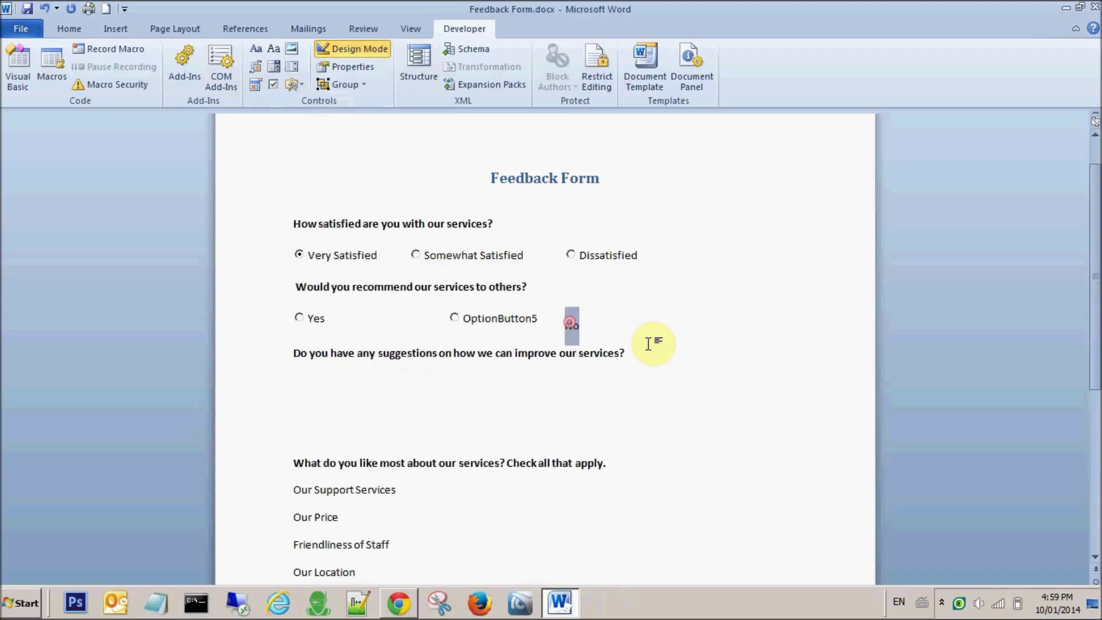
{"action": "left_click", "coordinate": [484, 319]}
{"action": "right_click", "coordinate": [484, 318]}
{"action": "mouse_move", "coordinate": [583, 447]}
{"action": "left_click", "coordinate": [663, 445]}
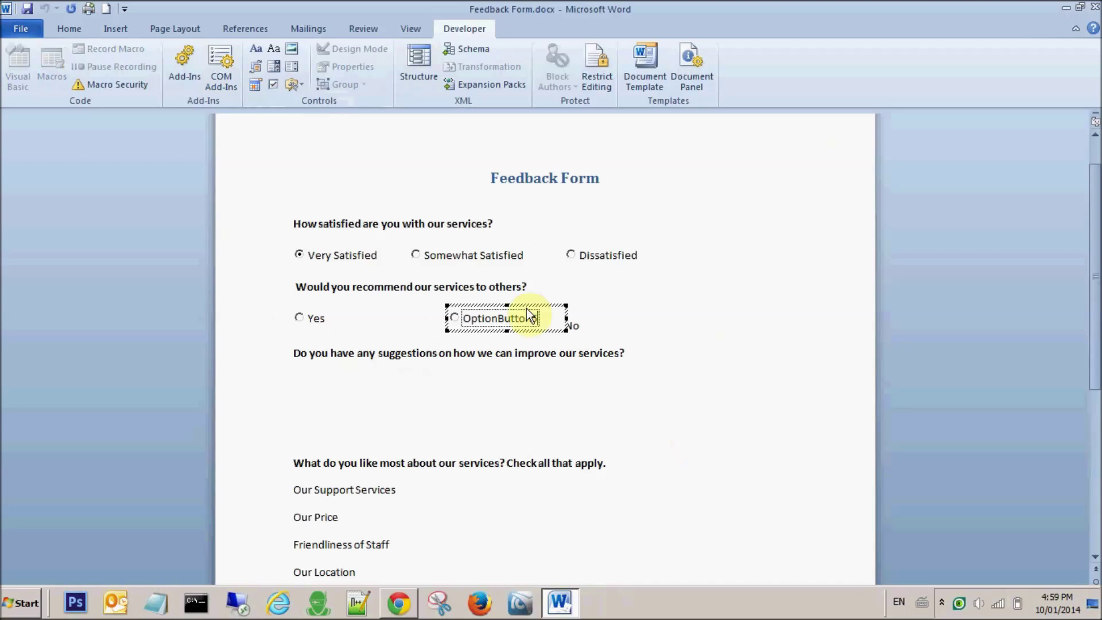
{"action": "double_click", "coordinate": [525, 320]}
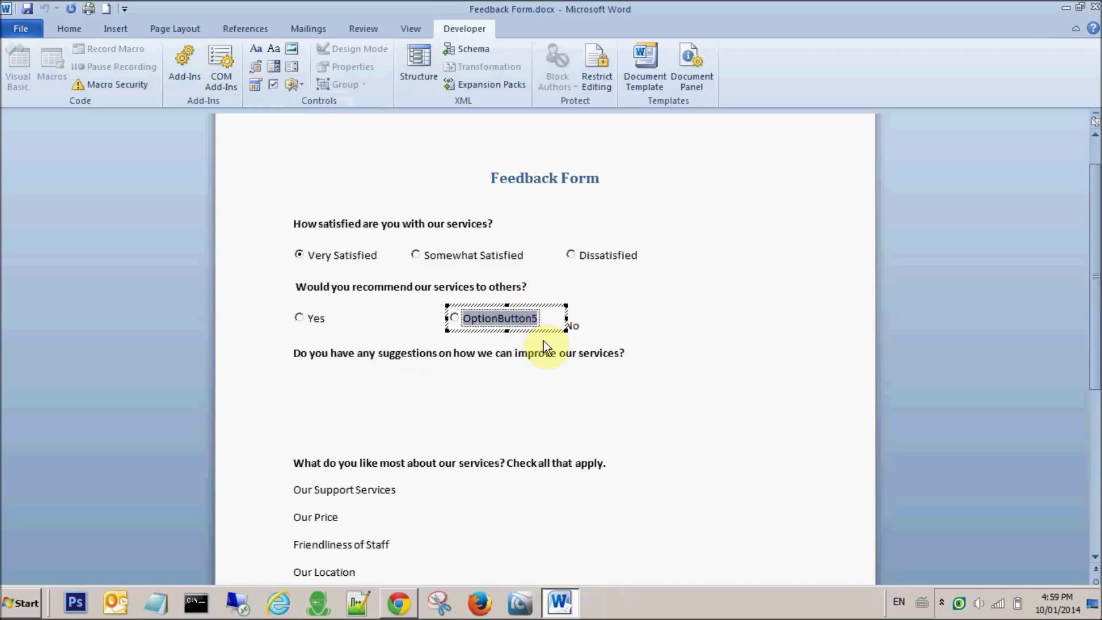
{"action": "type", "text": "No"}
Delete the duplicate plain No text and narrow the Yes option button to bring the No button closer.
{"action": "left_click", "coordinate": [594, 321]}
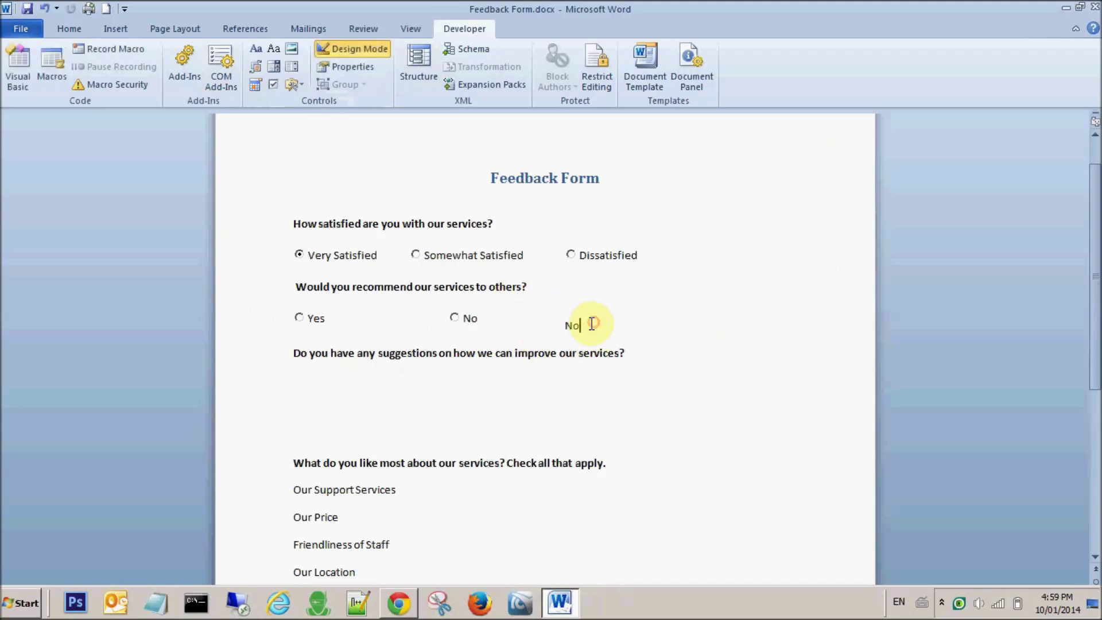
{"action": "key", "text": "ctrl+z"}
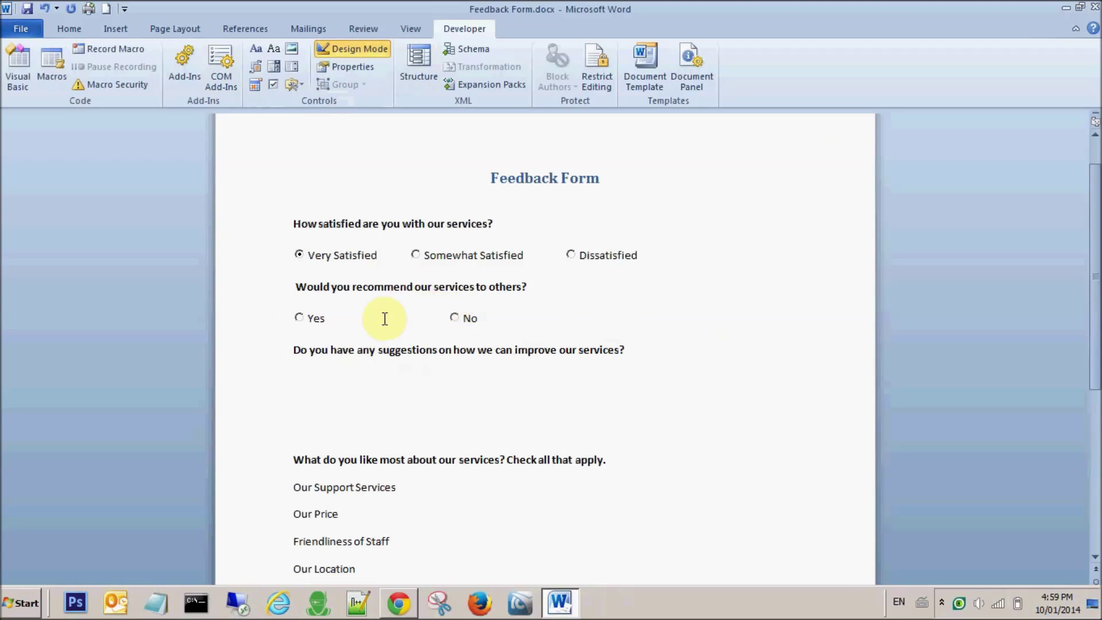
{"action": "left_click", "coordinate": [361, 320]}
{"action": "left_click_drag", "start_coordinate": [408, 318], "coordinate": [356, 318]}
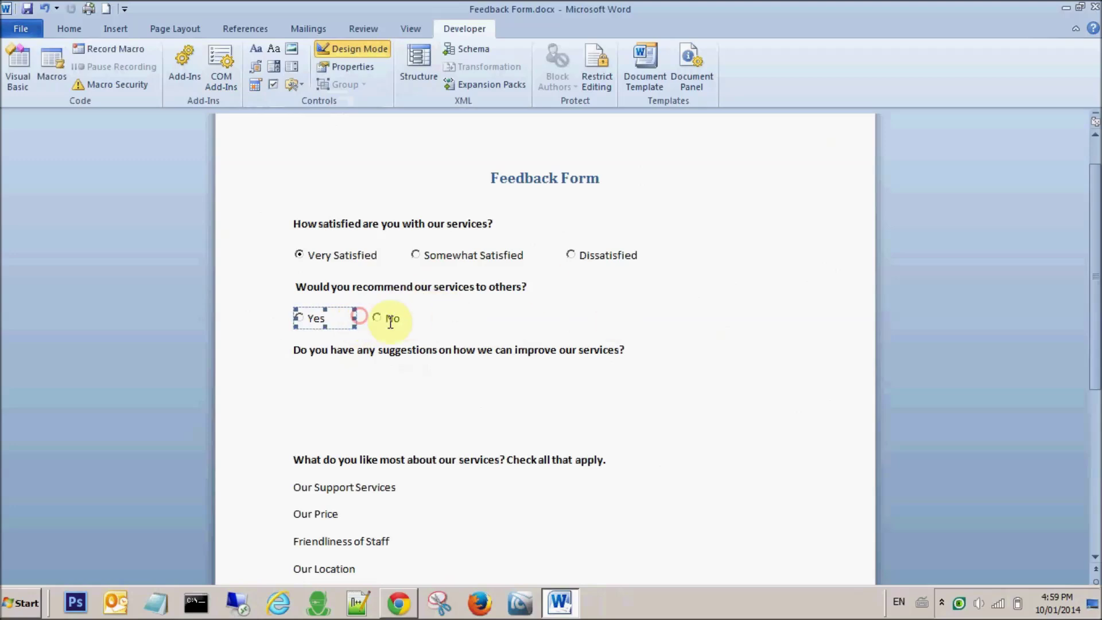
{"action": "left_click", "coordinate": [422, 314]}
{"action": "left_click", "coordinate": [369, 386]}
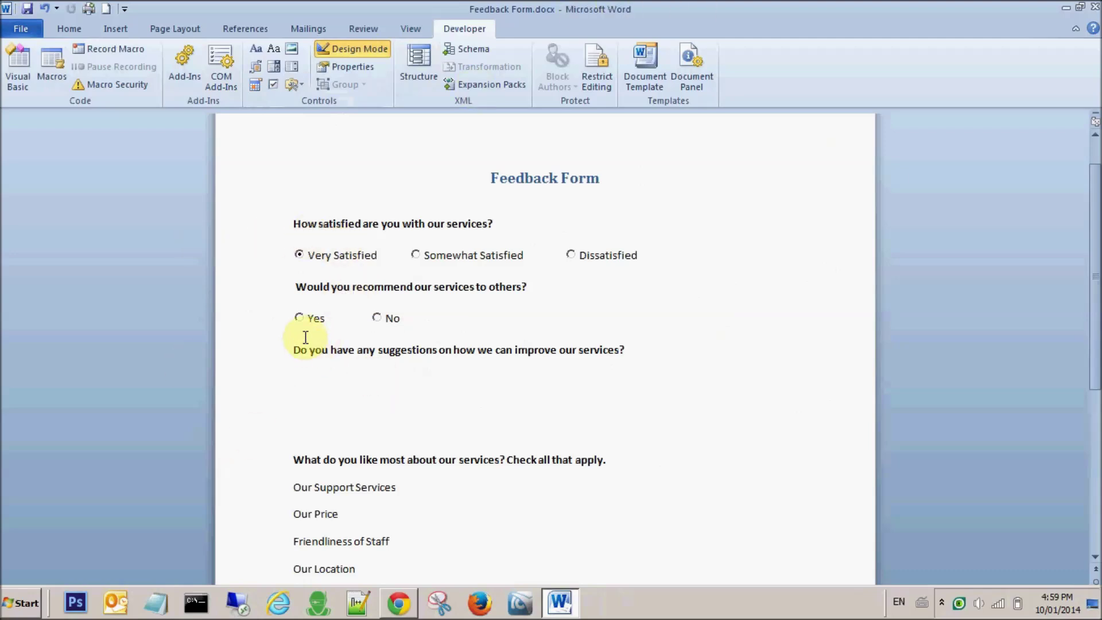
Turn off Design Mode and test whether the satisfaction and Yes/No option buttons can be selected independently of each other.
{"action": "left_click", "coordinate": [343, 50]}
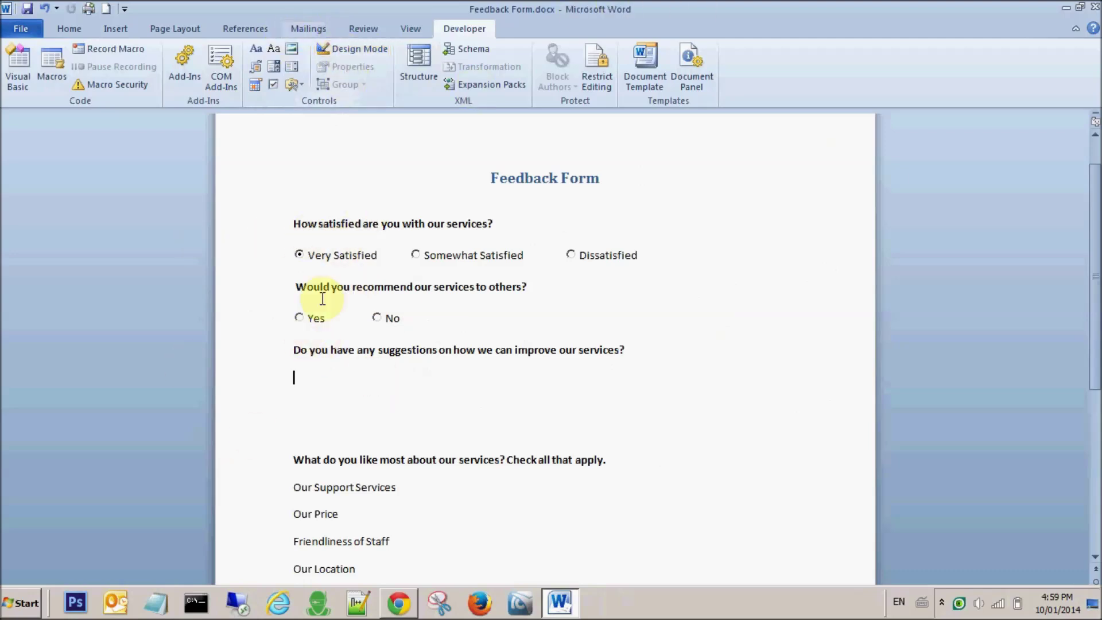
{"action": "left_click", "coordinate": [298, 318]}
{"action": "left_click", "coordinate": [377, 318]}
{"action": "left_click", "coordinate": [301, 318]}
{"action": "left_click", "coordinate": [302, 252]}
{"action": "left_click", "coordinate": [416, 254]}
{"action": "left_click", "coordinate": [571, 254]}
{"action": "left_click", "coordinate": [377, 318]}
{"action": "left_click", "coordinate": [299, 318]}
{"action": "left_click", "coordinate": [299, 254]}
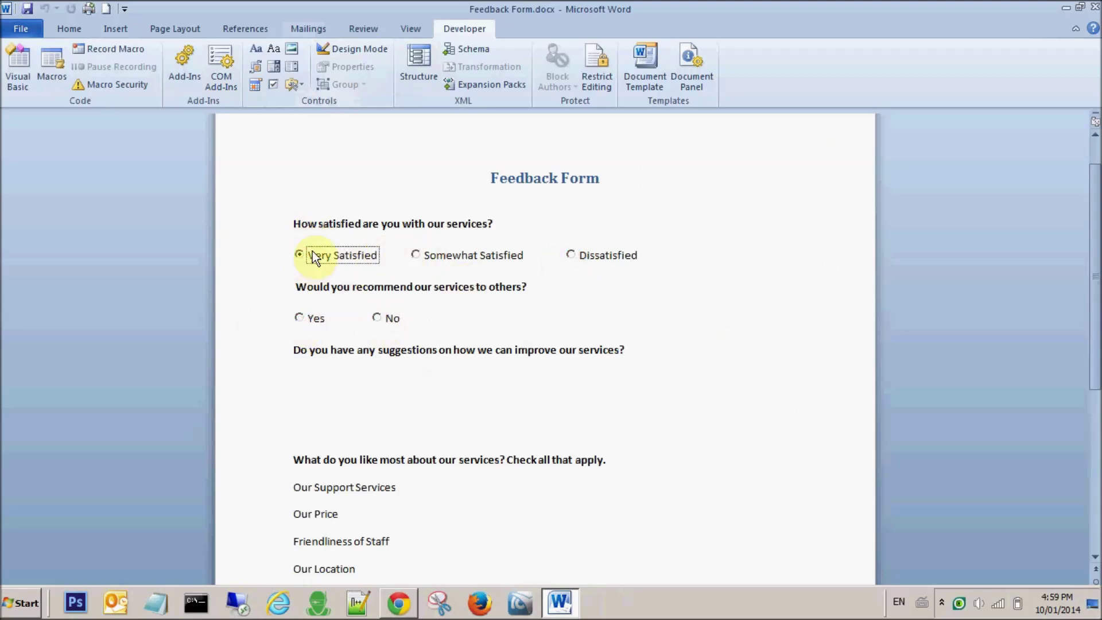
{"action": "left_click", "coordinate": [430, 256]}
{"action": "left_click", "coordinate": [574, 254]}
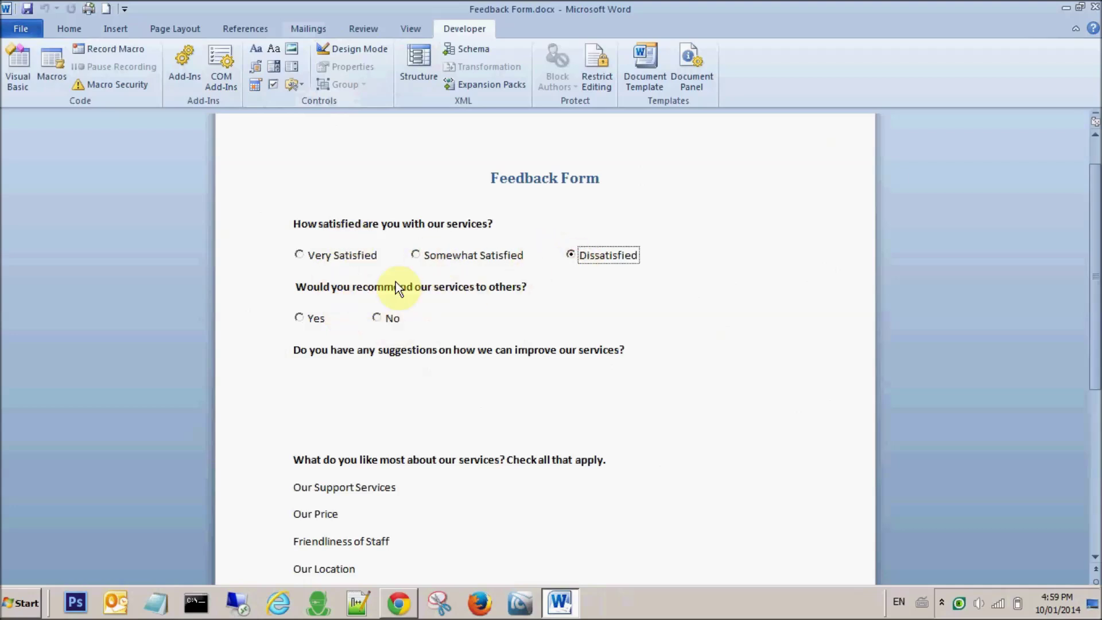
{"action": "left_click", "coordinate": [378, 317]}
{"action": "left_click", "coordinate": [302, 320]}
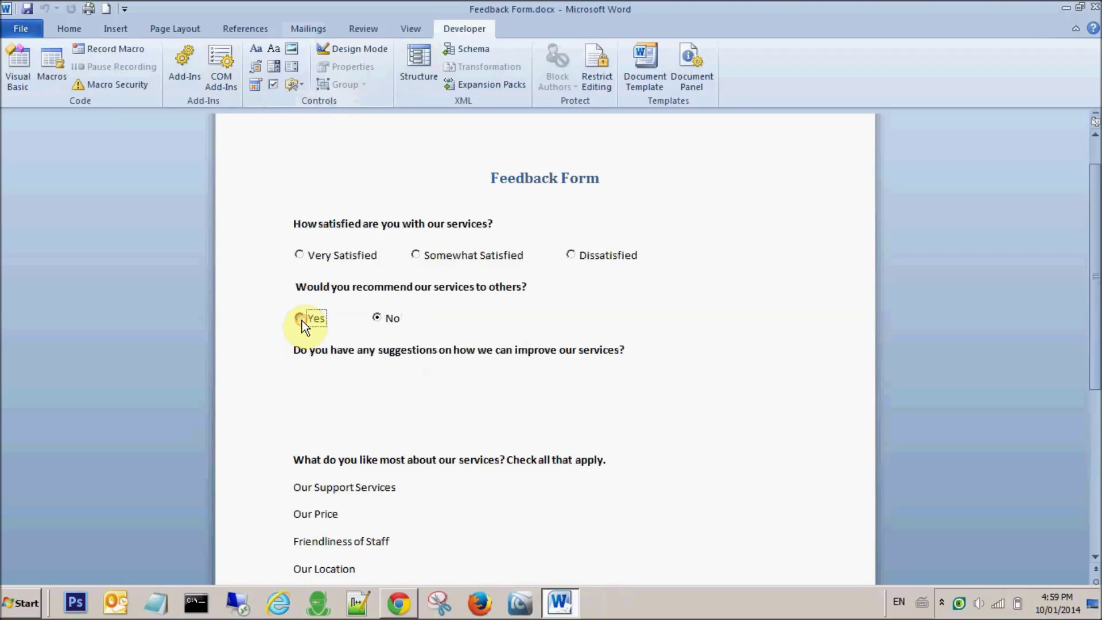
Choose Very Satisfied and No alternately to check whether the two questions can hold separate answers.
{"action": "left_click", "coordinate": [337, 256]}
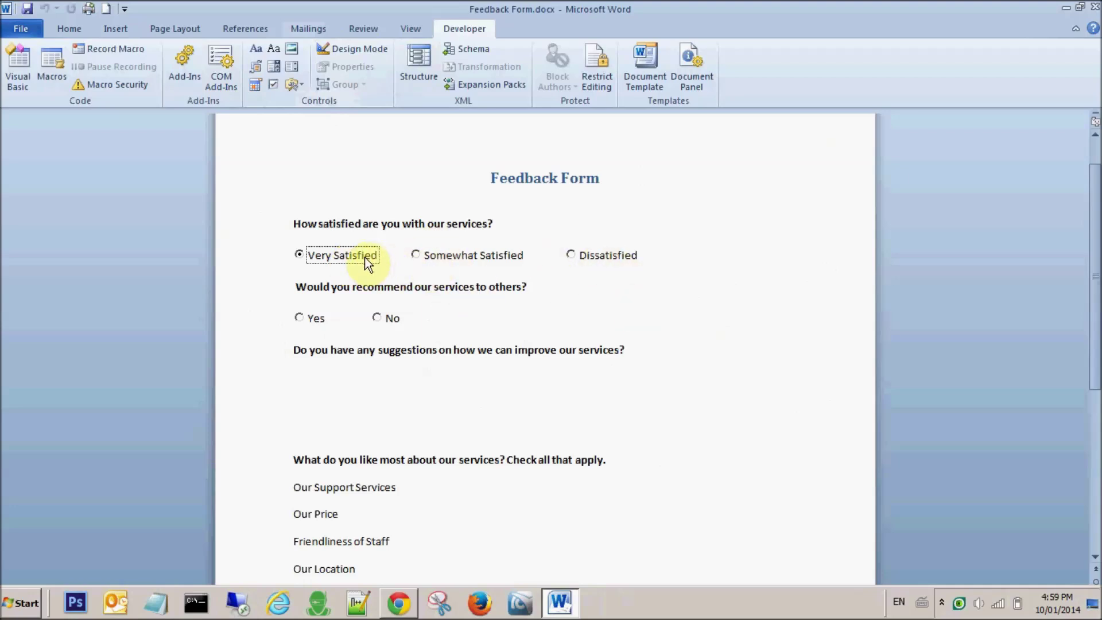
{"action": "left_click", "coordinate": [391, 317]}
{"action": "left_click", "coordinate": [332, 255]}
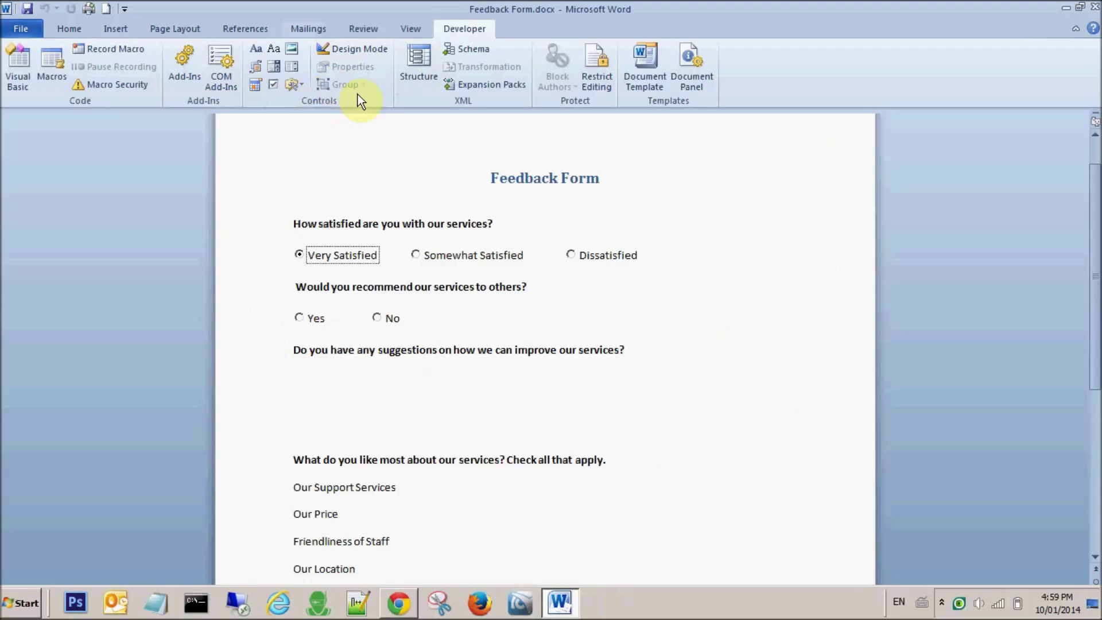
Turn on Design Mode and set the GroupName property of the Very Satisfied option button to services.
{"action": "left_click", "coordinate": [353, 49]}
{"action": "right_click", "coordinate": [343, 256]}
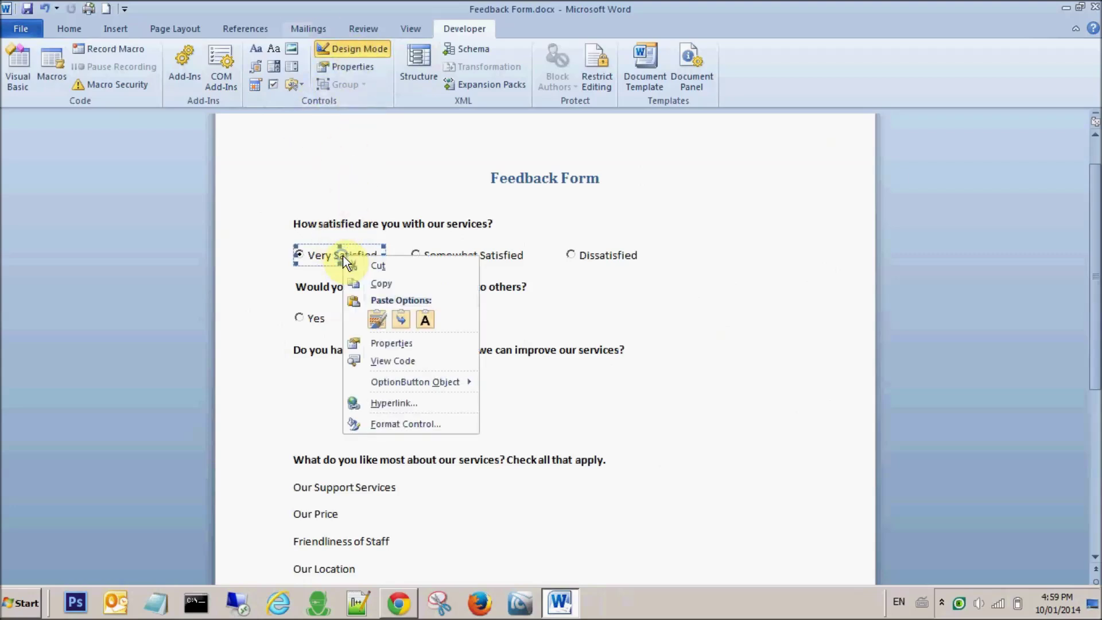
{"action": "left_click", "coordinate": [391, 344]}
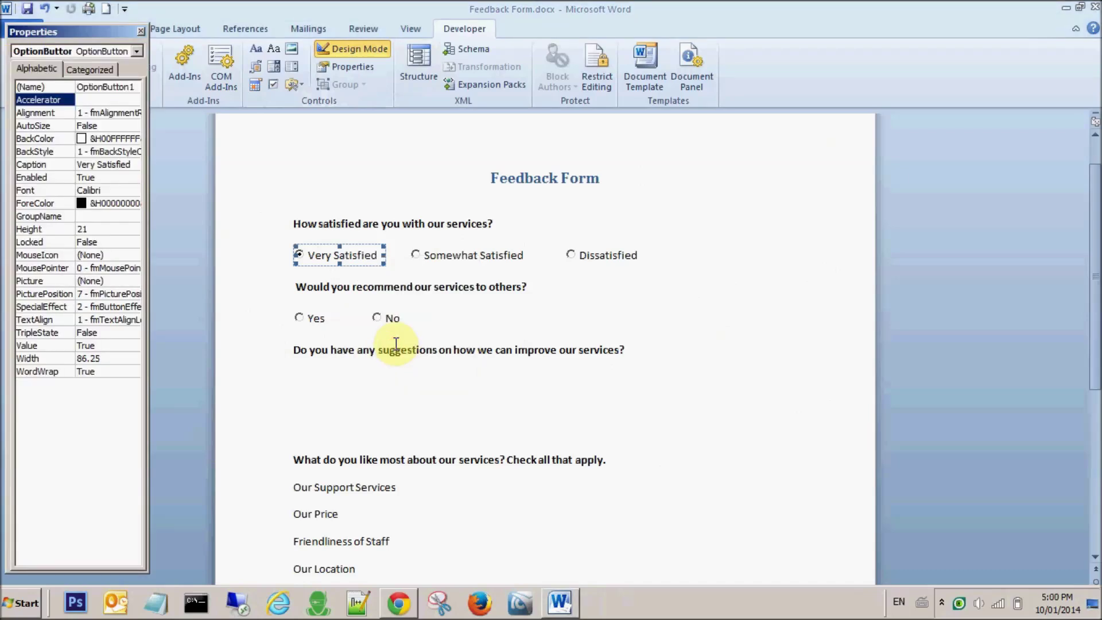
{"action": "left_click", "coordinate": [87, 216]}
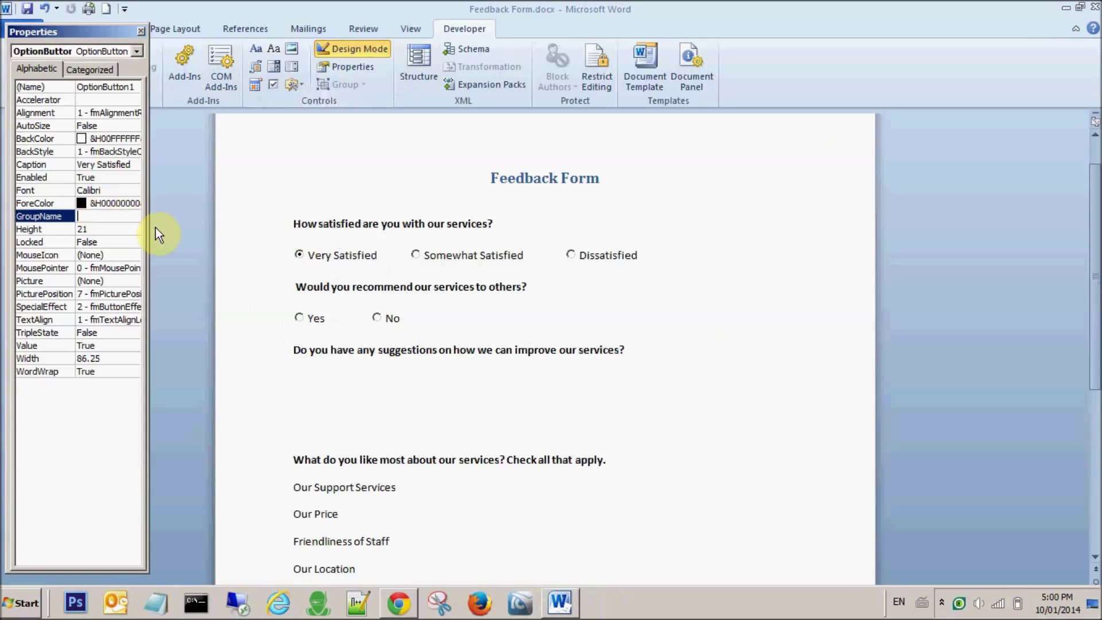
{"action": "type", "text": "services"}
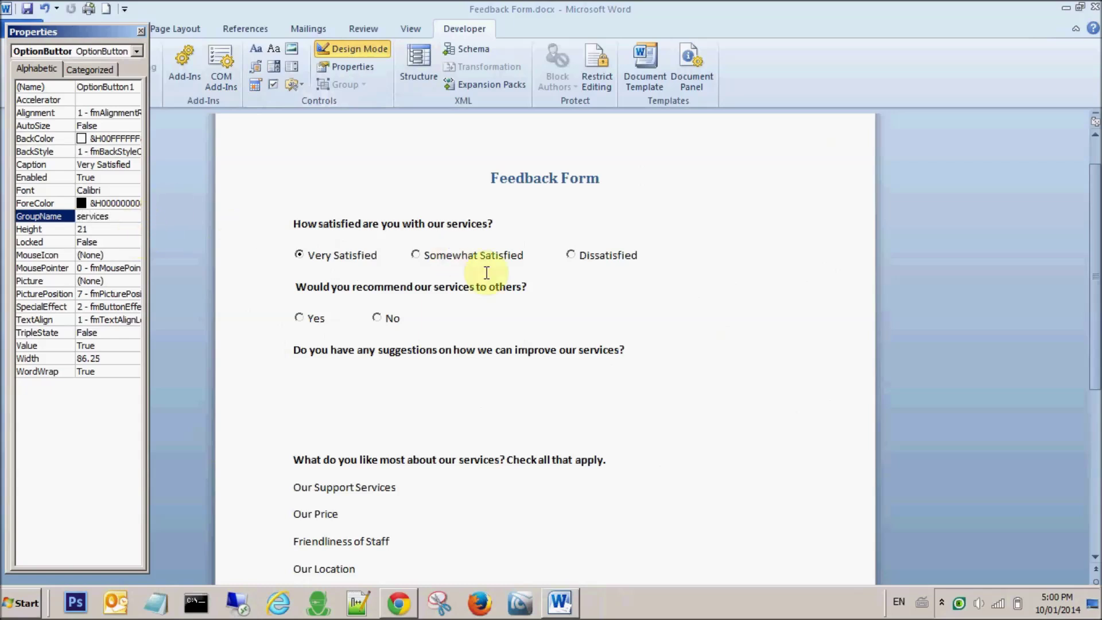
Set the GroupName of the Somewhat Satisfied and Dissatisfied option buttons to services.
{"action": "left_click", "coordinate": [435, 253]}
{"action": "left_click", "coordinate": [439, 258]}
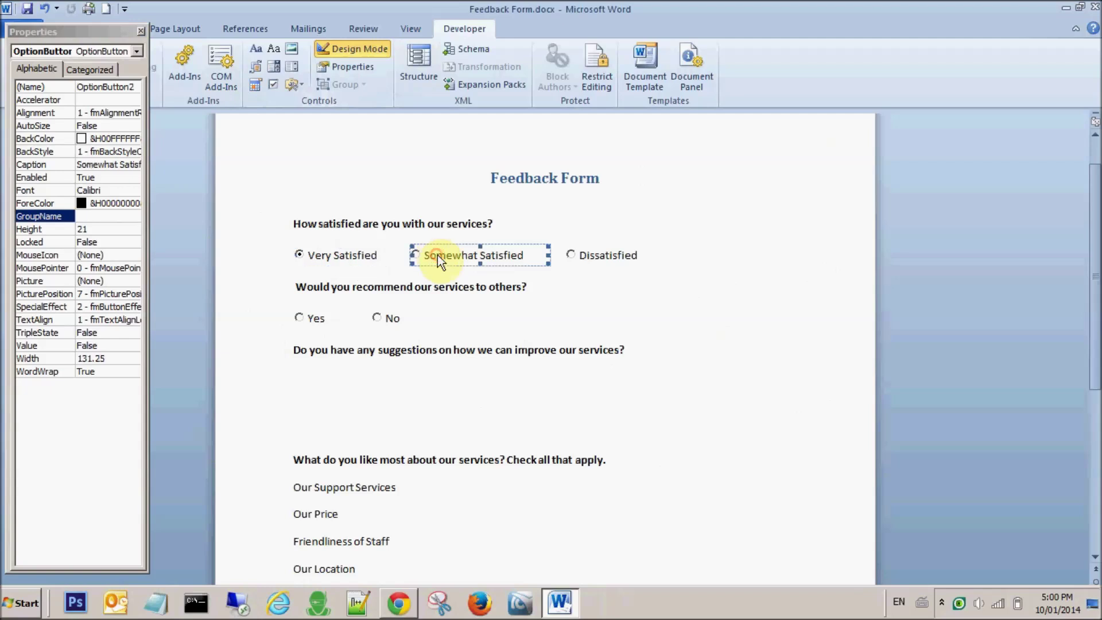
{"action": "left_click", "coordinate": [105, 218]}
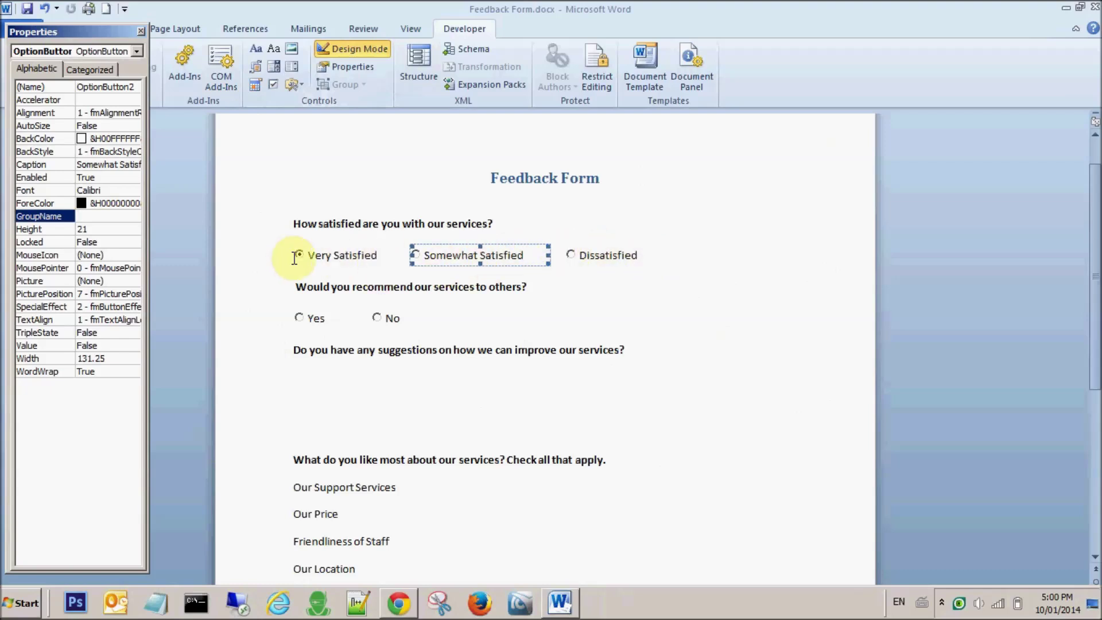
{"action": "left_click", "coordinate": [123, 215]}
{"action": "type", "text": "services"}
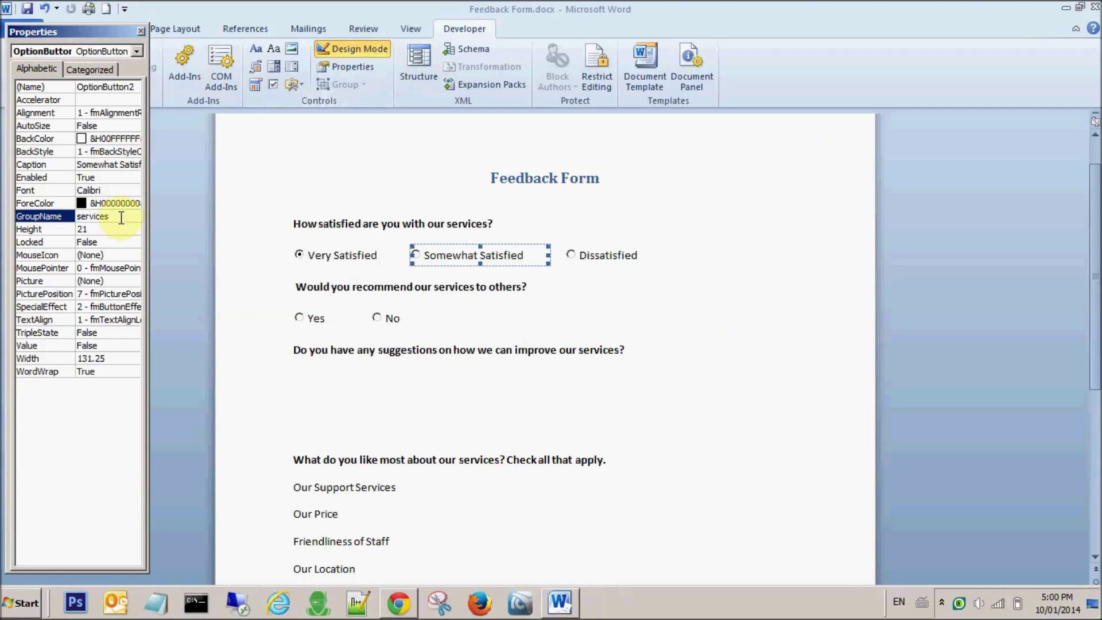
{"action": "left_click", "coordinate": [598, 256]}
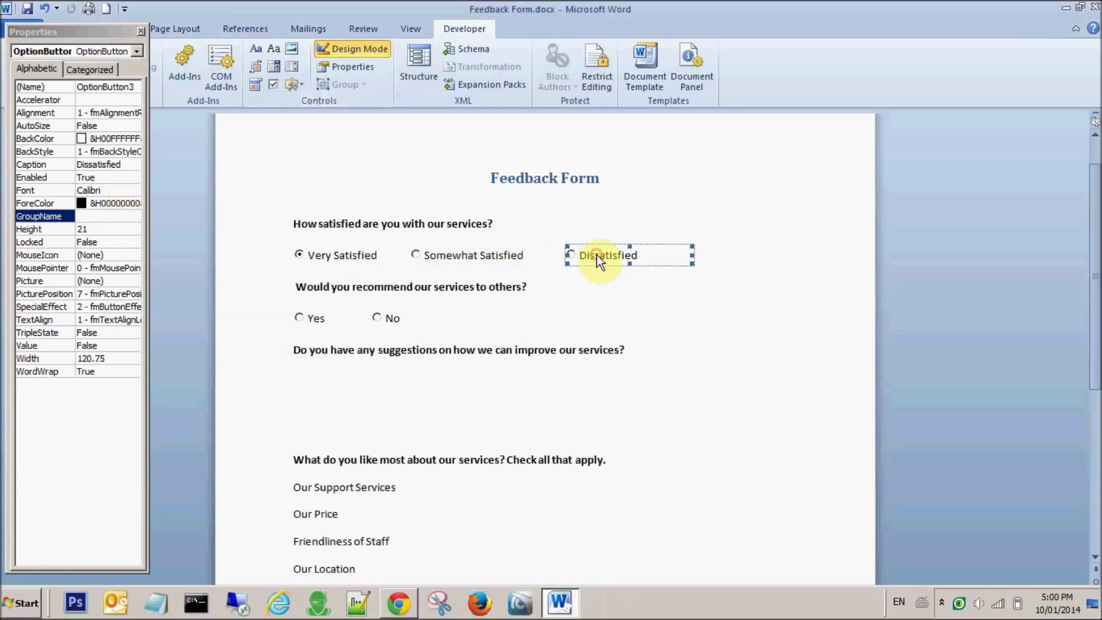
{"action": "left_click", "coordinate": [86, 215]}
{"action": "type", "text": "services"}
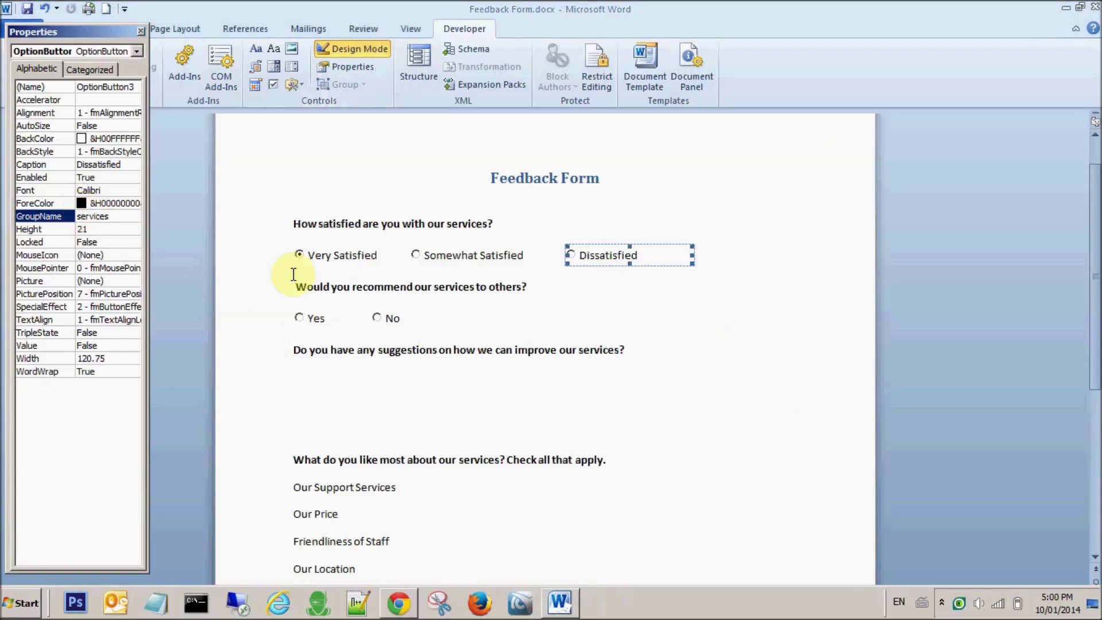
Check the group name of each of the three satisfaction option buttons, then close their properties.
{"action": "left_click", "coordinate": [482, 311]}
{"action": "left_click", "coordinate": [336, 266]}
{"action": "left_click", "coordinate": [429, 255]}
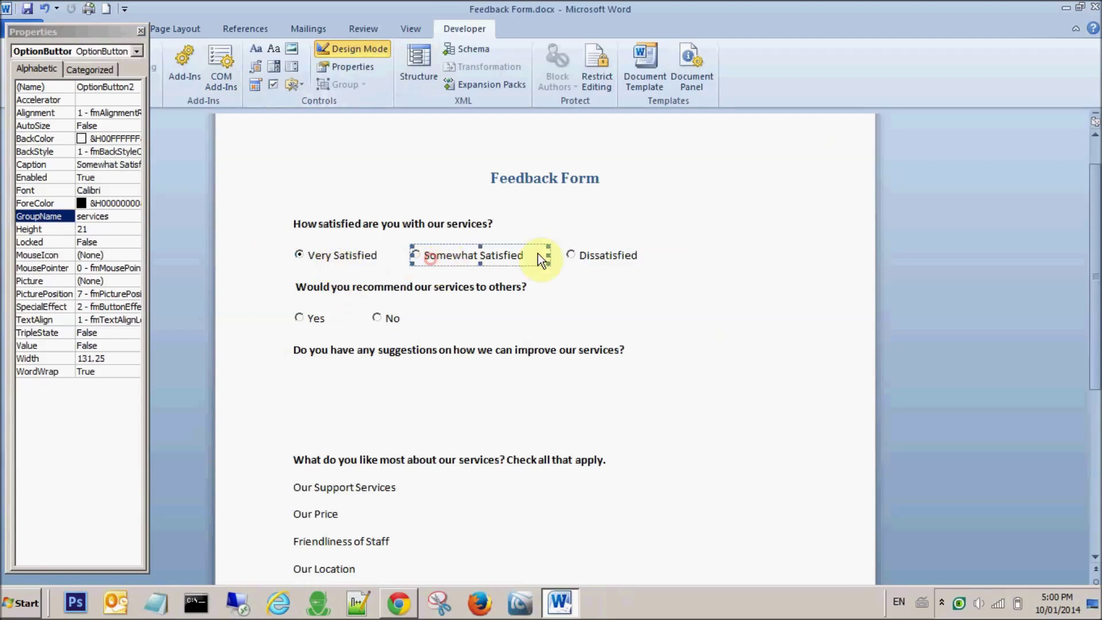
{"action": "left_click", "coordinate": [588, 254]}
{"action": "left_click", "coordinate": [328, 252]}
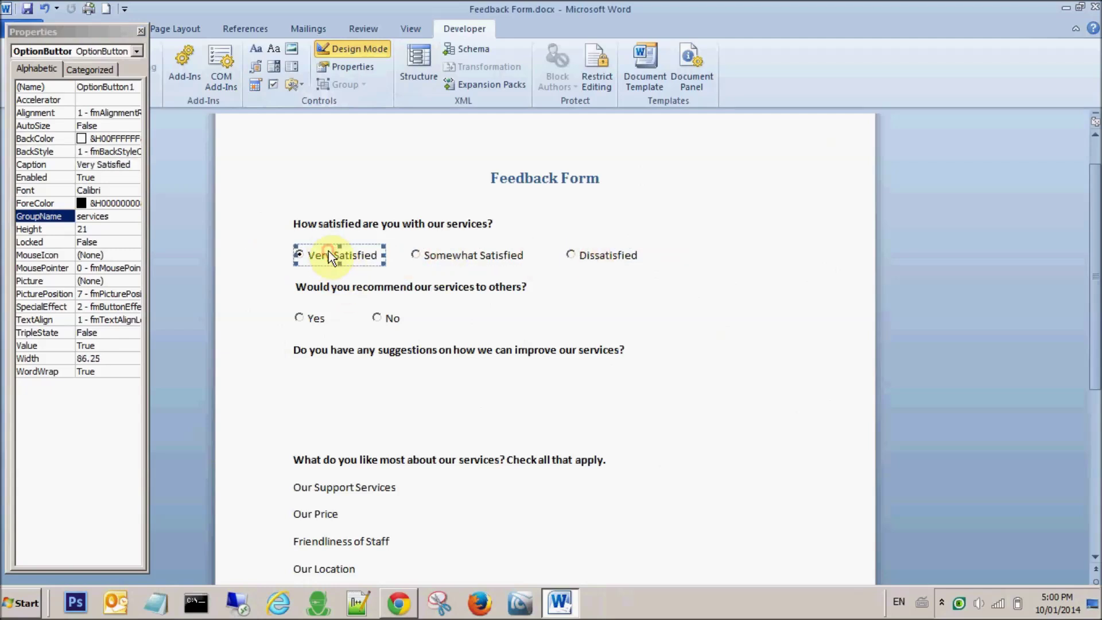
{"action": "left_click", "coordinate": [464, 256]}
{"action": "left_click", "coordinate": [601, 253]}
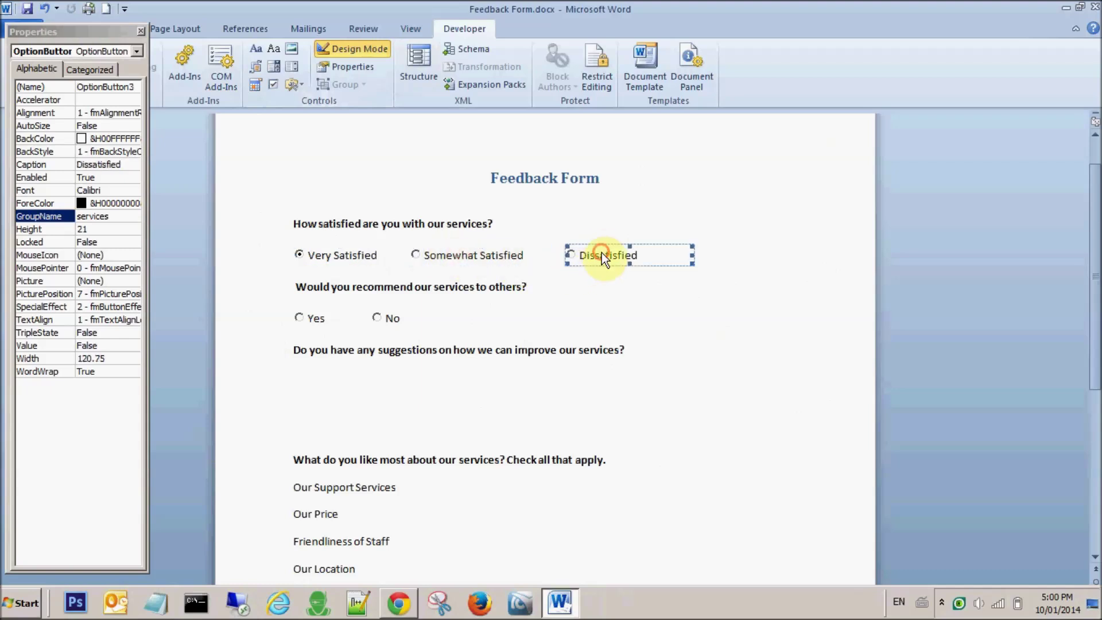
{"action": "left_click", "coordinate": [140, 30]}
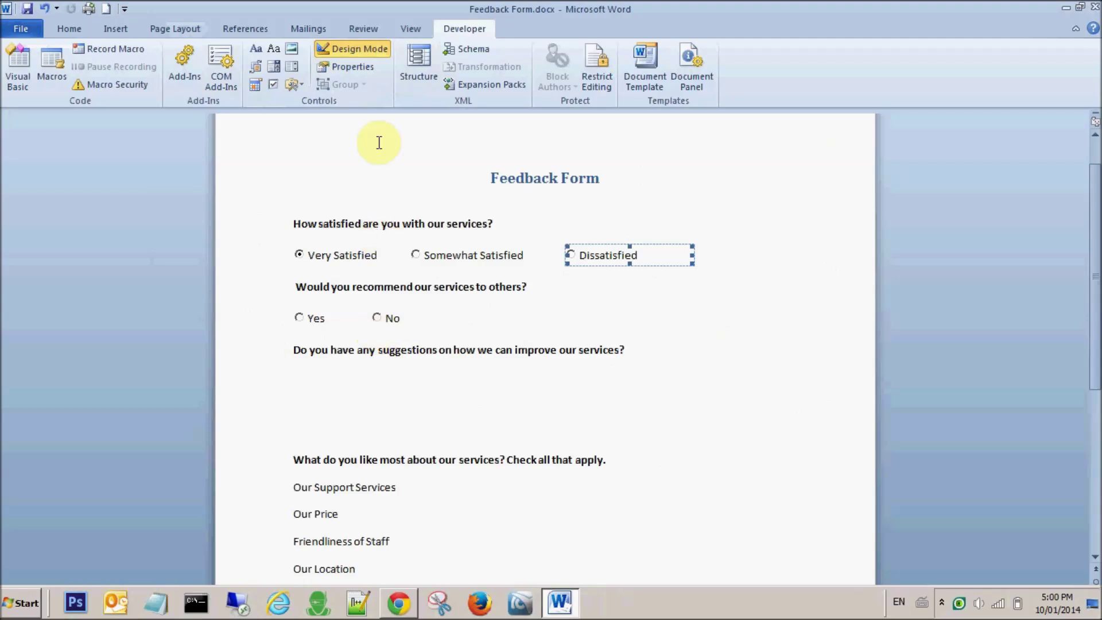
Turn off Design Mode and test the satisfaction option buttons against the Yes and No buttons.
{"action": "left_click", "coordinate": [358, 49]}
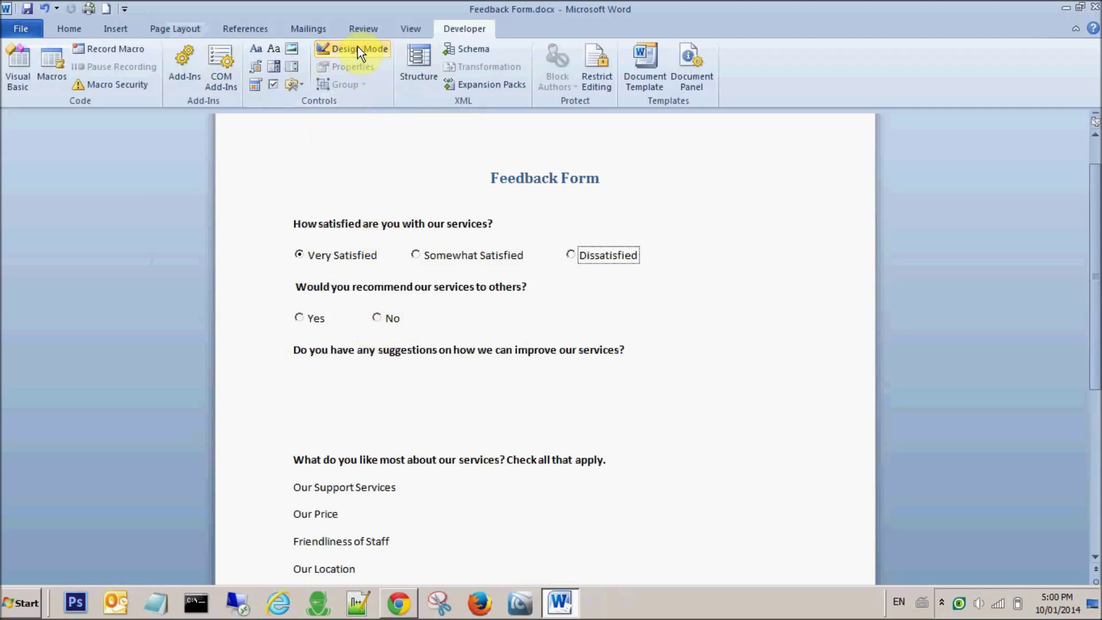
{"action": "left_click", "coordinate": [305, 316]}
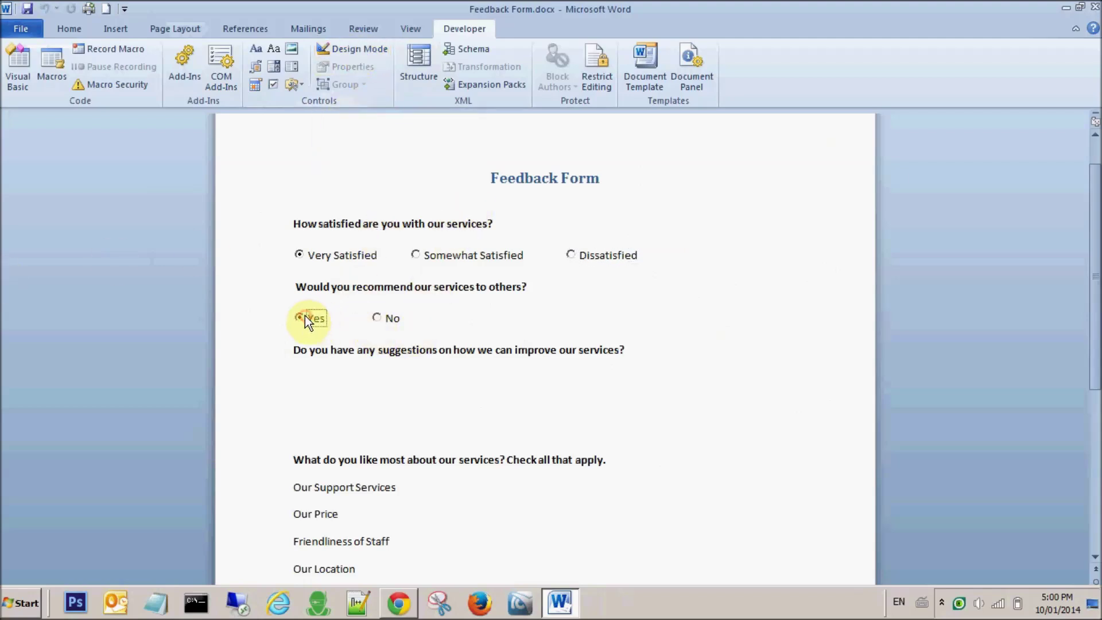
{"action": "left_click", "coordinate": [425, 254]}
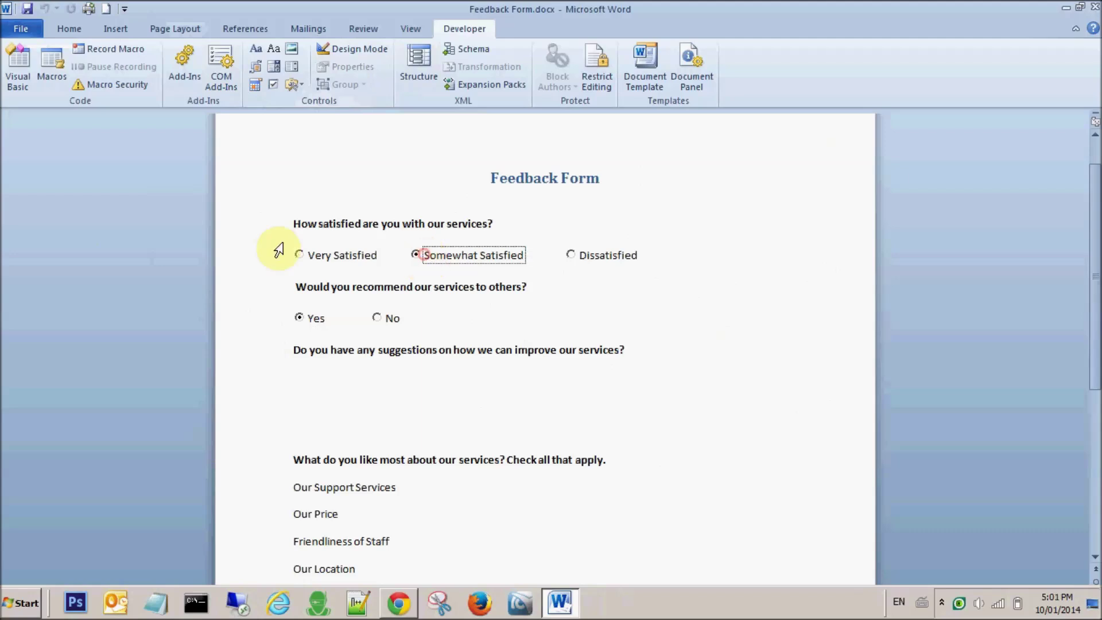
{"action": "left_click", "coordinate": [585, 255]}
{"action": "left_click", "coordinate": [324, 256]}
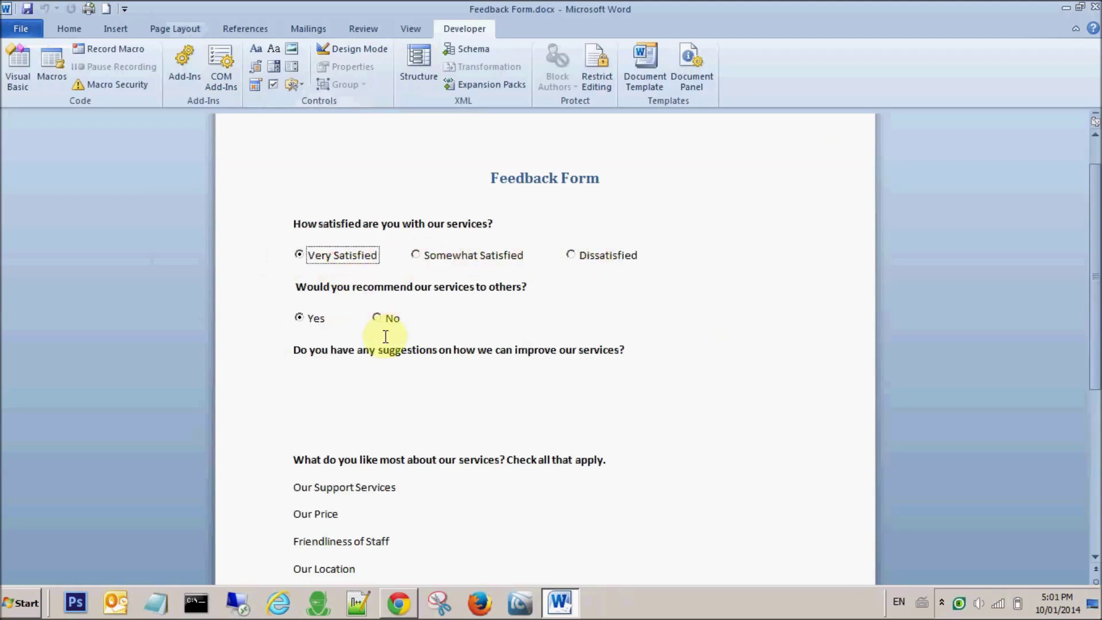
{"action": "left_click", "coordinate": [378, 317]}
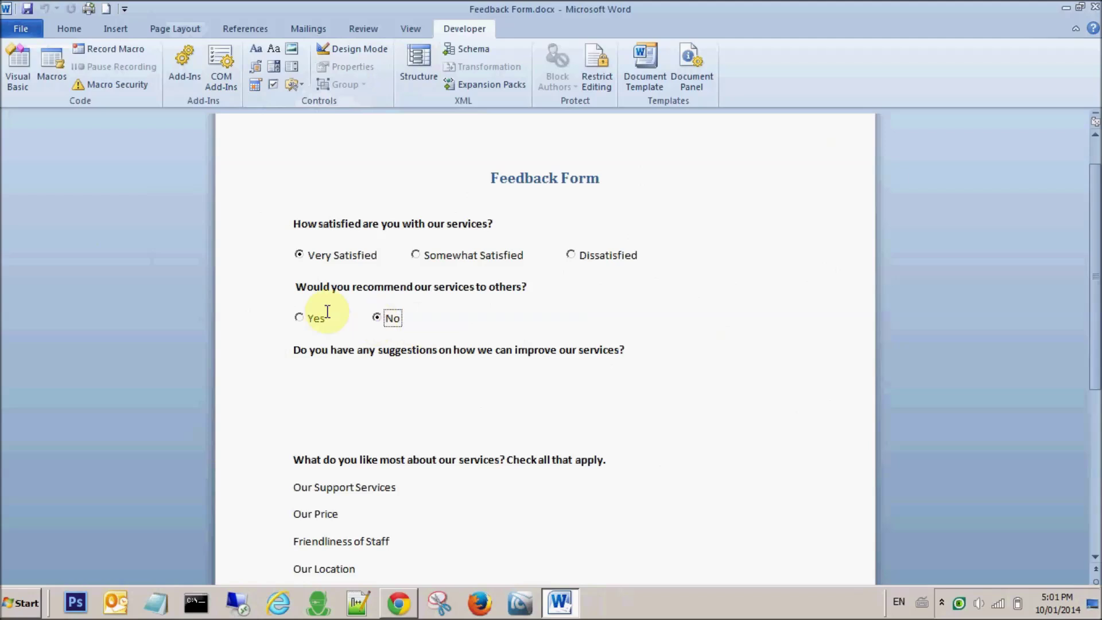
{"action": "left_click", "coordinate": [318, 320]}
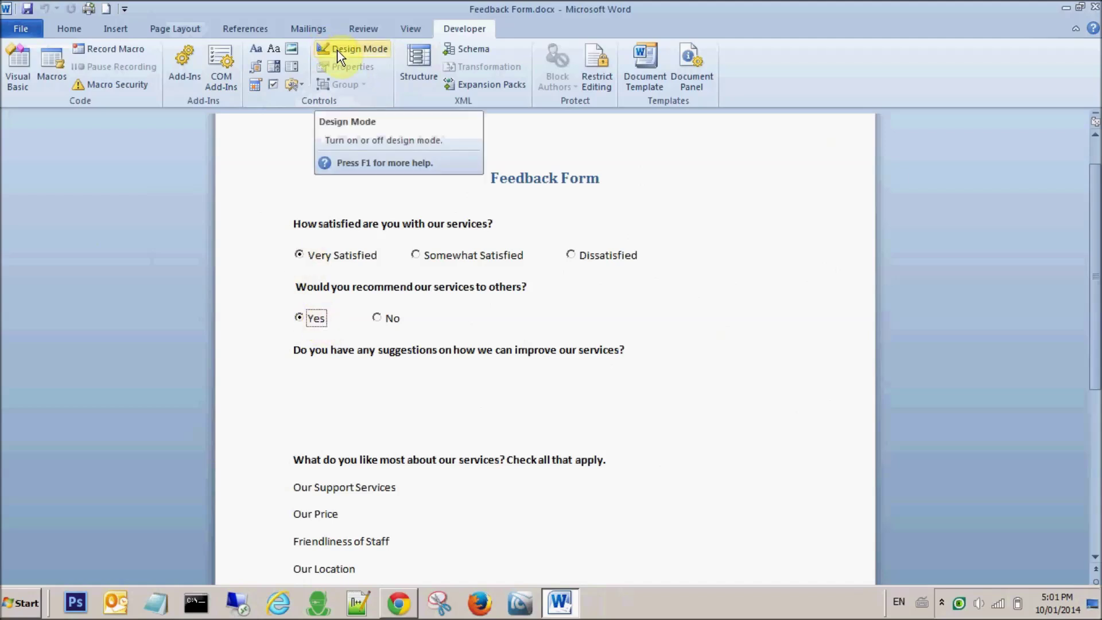
Turn Design Mode back on and set the GroupName of the Yes option button to recommend.
{"action": "left_click", "coordinate": [355, 50]}
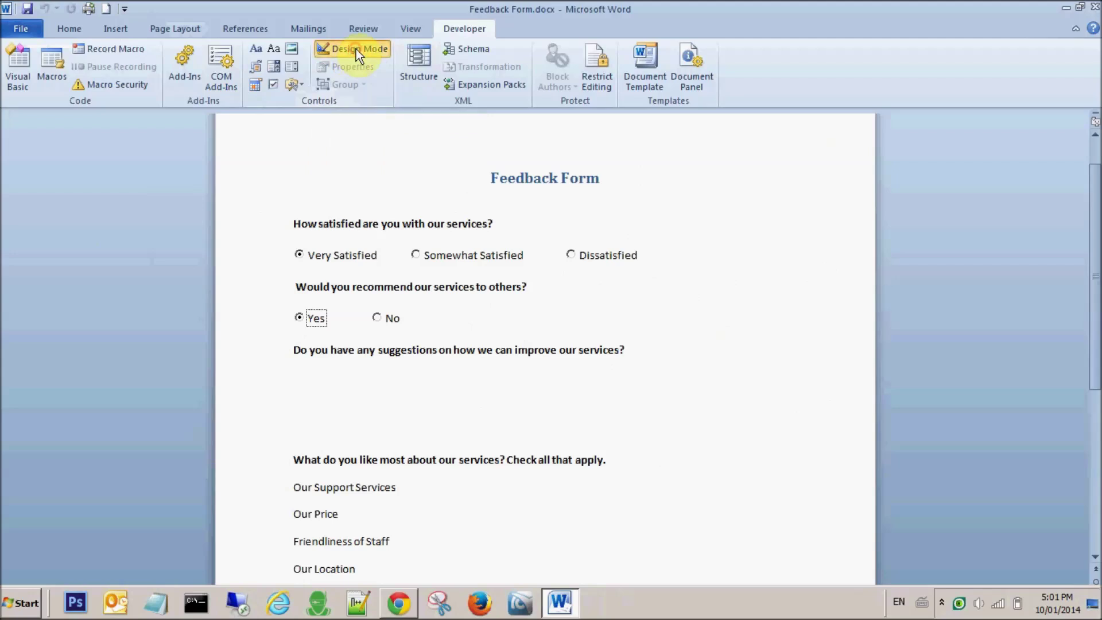
{"action": "right_click", "coordinate": [335, 316]}
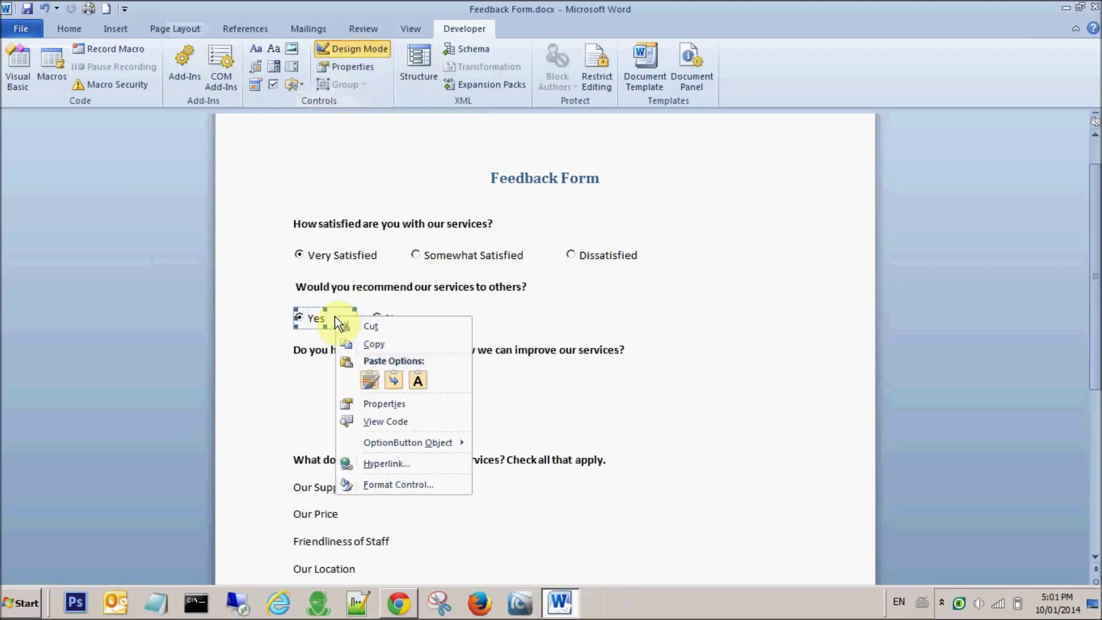
{"action": "left_click", "coordinate": [384, 405]}
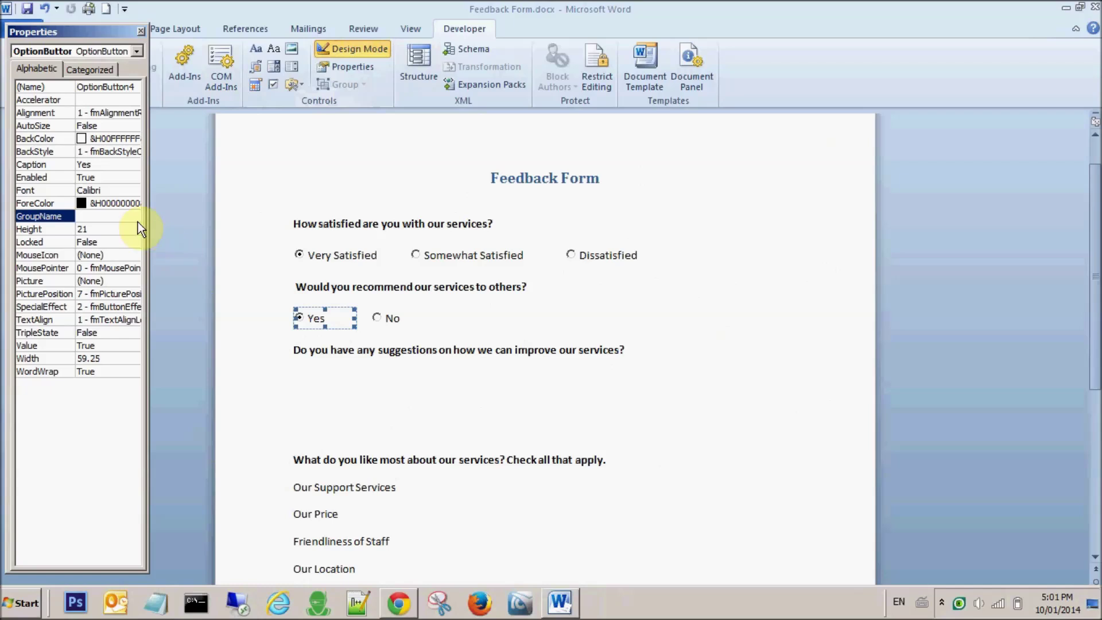
{"action": "left_click", "coordinate": [112, 217]}
{"action": "type", "text": "recommend"}
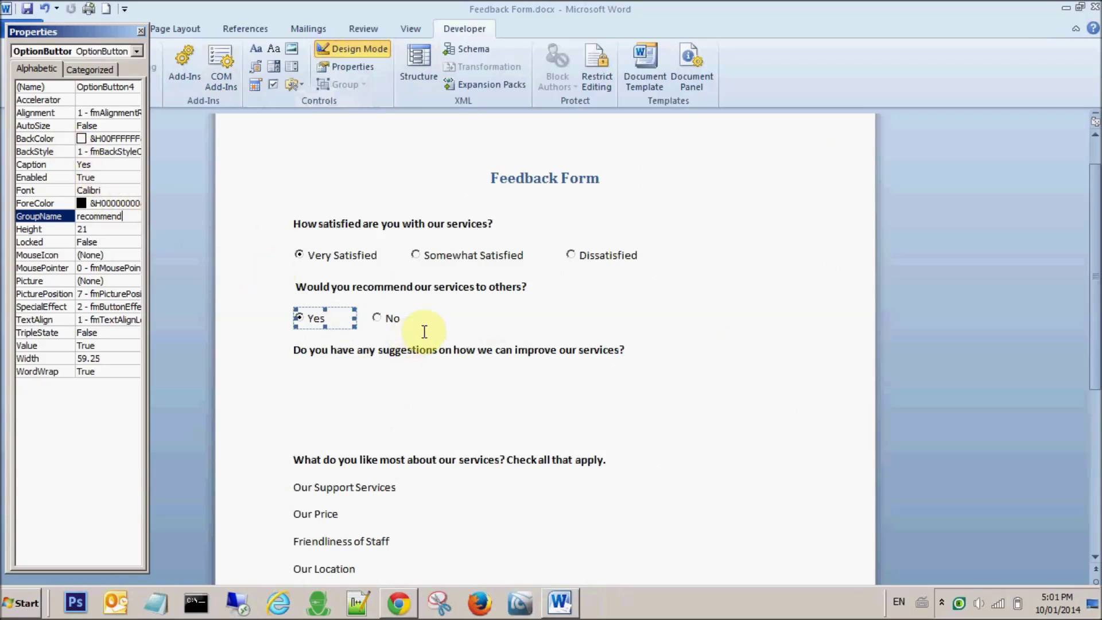
Set the GroupName of the No option button to recommend and close its properties.
{"action": "left_click", "coordinate": [402, 317]}
{"action": "left_click", "coordinate": [380, 316]}
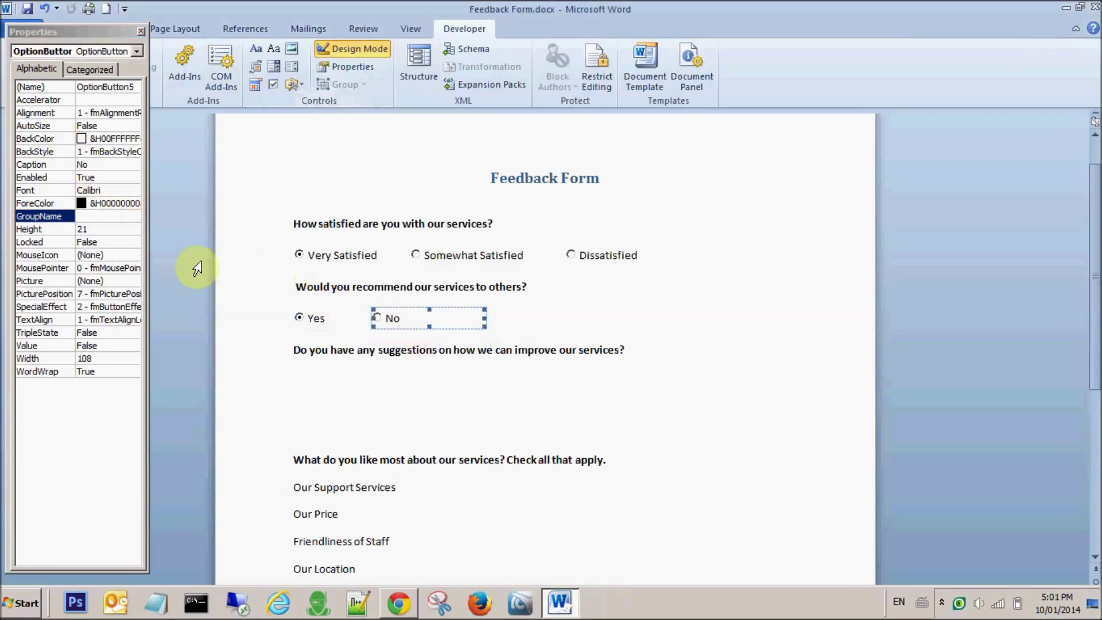
{"action": "left_click", "coordinate": [111, 217]}
{"action": "type", "text": "recommend"}
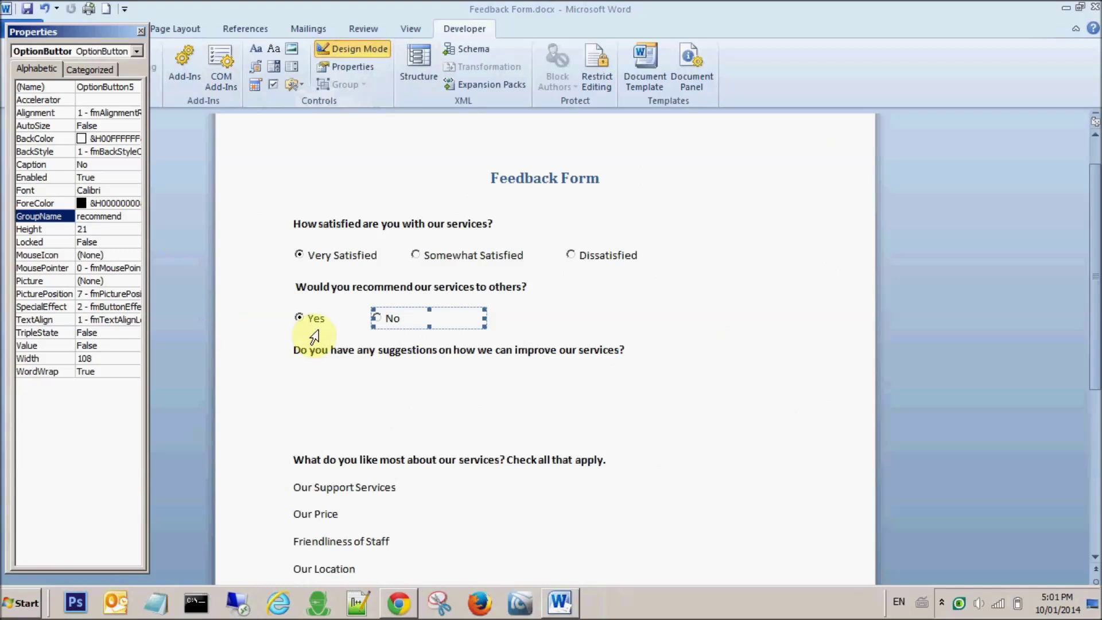
{"action": "left_click", "coordinate": [370, 317]}
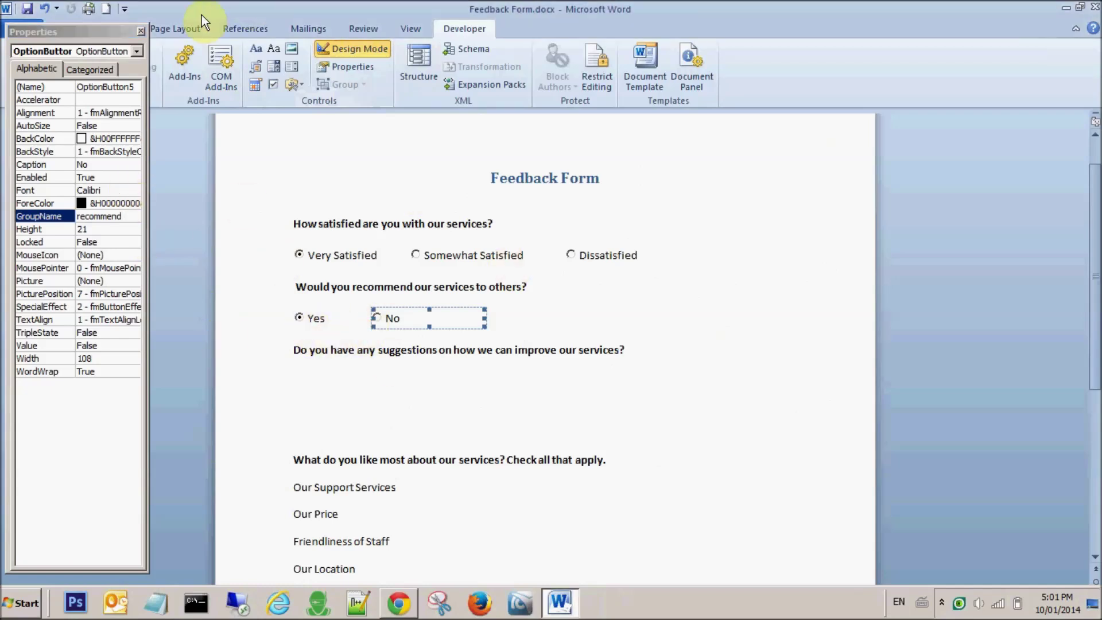
{"action": "left_click", "coordinate": [142, 31]}
Turn off Design Mode and try every satisfaction and Yes/No option to verify both groups work separately.
{"action": "left_click", "coordinate": [366, 50]}
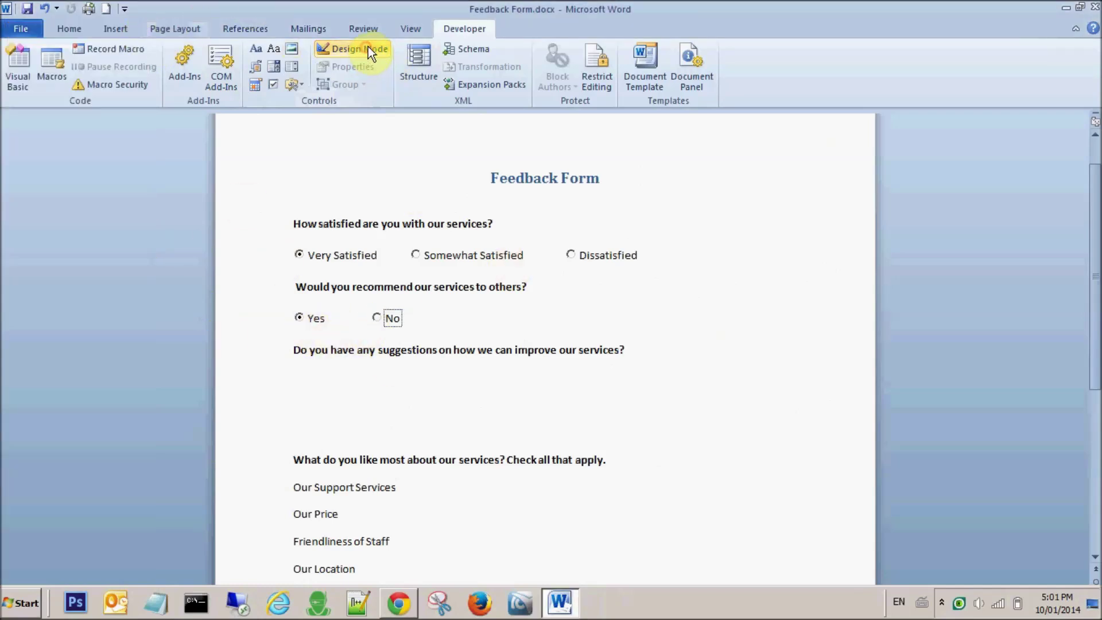
{"action": "left_click", "coordinate": [426, 254]}
{"action": "left_click", "coordinate": [571, 254]}
{"action": "left_click", "coordinate": [325, 254]}
{"action": "left_click", "coordinate": [378, 319]}
{"action": "left_click", "coordinate": [303, 317]}
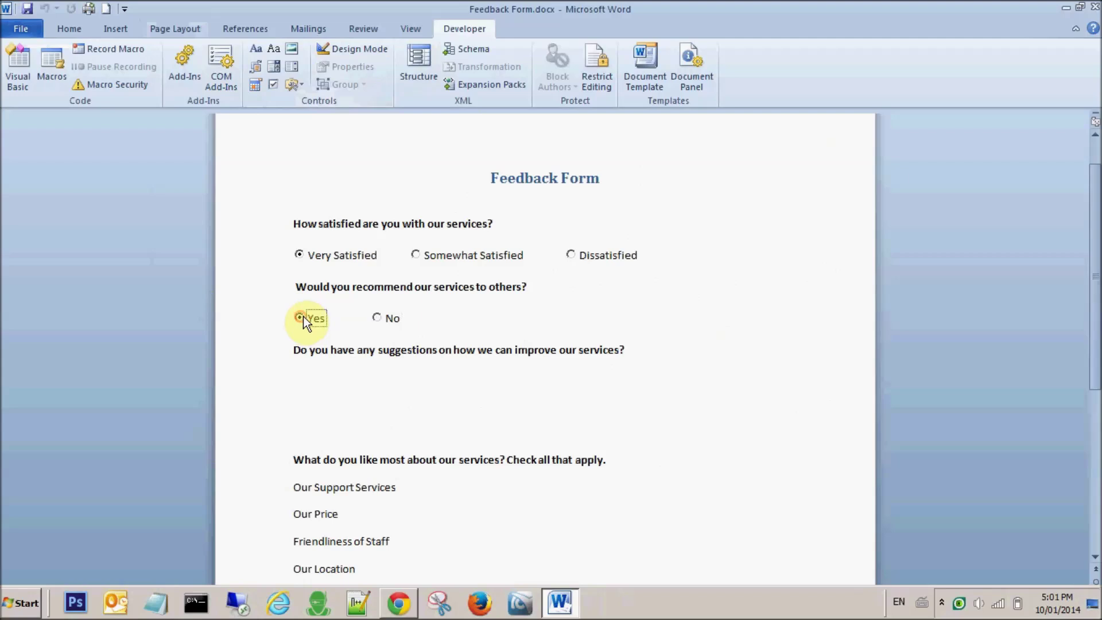
{"action": "left_click", "coordinate": [382, 319]}
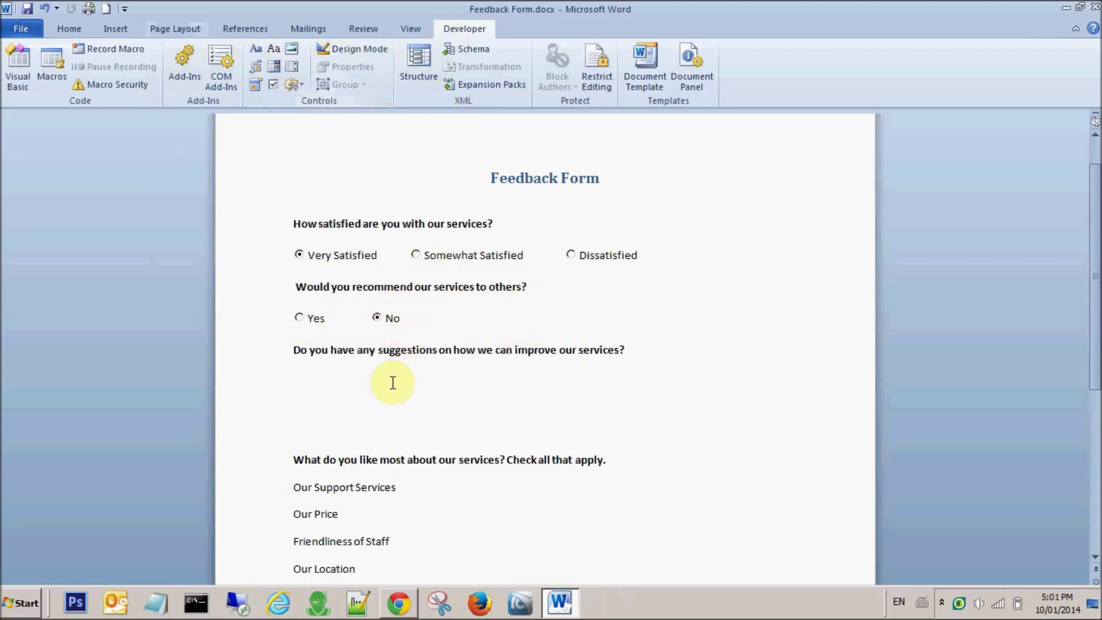
Insert an ActiveX text box under the suggestions question and enlarge it to a wide, multi-line-height answer area.
{"action": "left_click", "coordinate": [302, 376]}
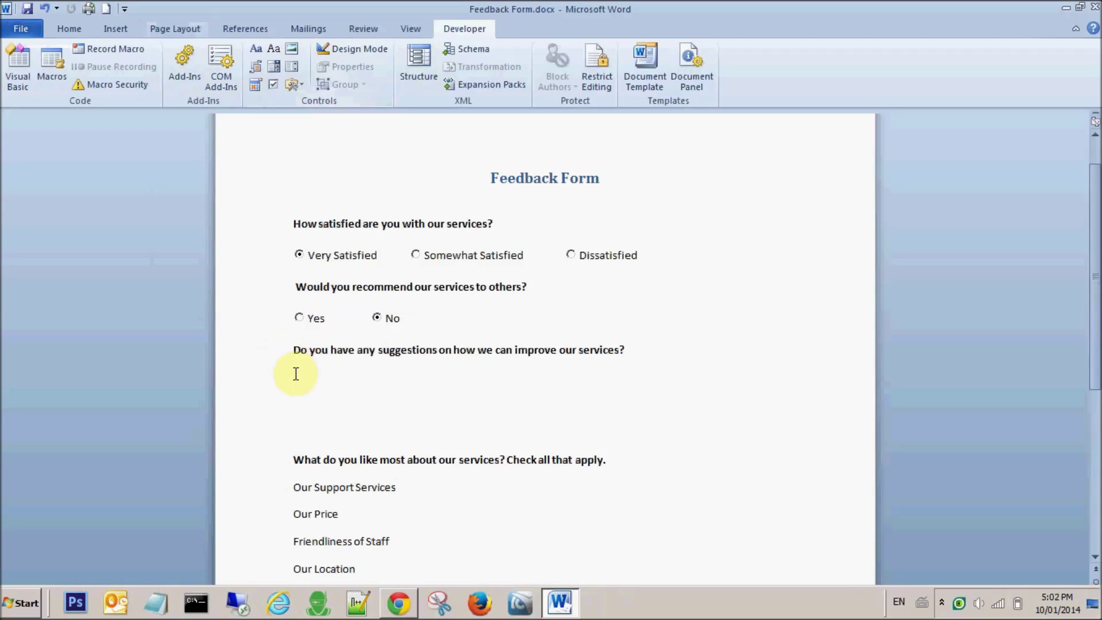
{"action": "left_click", "coordinate": [299, 85]}
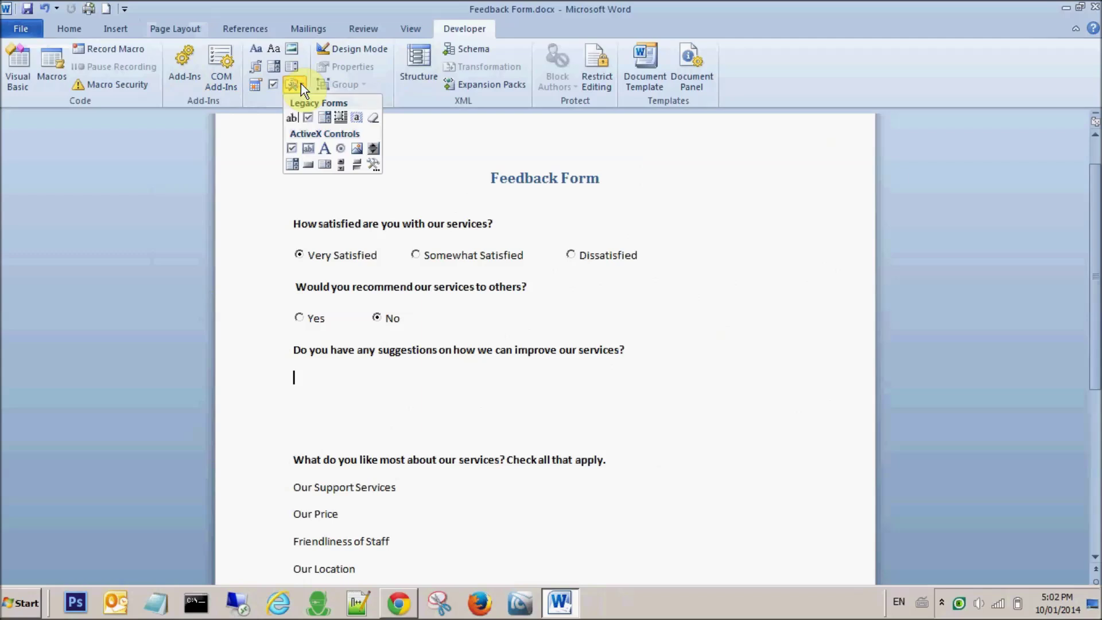
{"action": "left_click", "coordinate": [309, 149]}
{"action": "left_click_drag", "start_coordinate": [367, 385], "coordinate": [562, 443]}
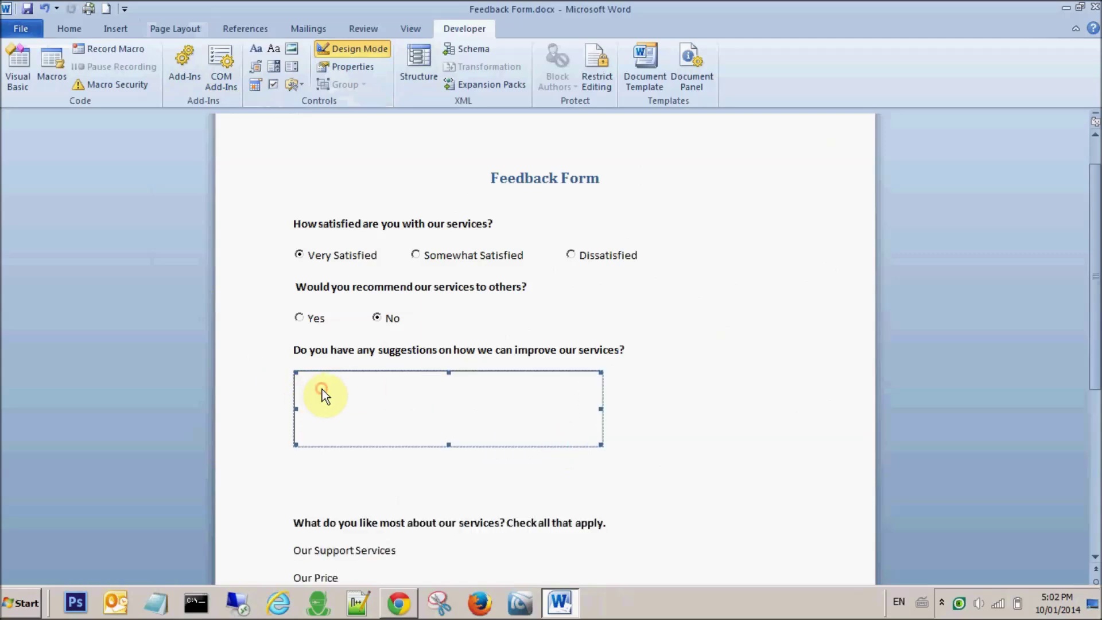
Turn off Design Mode and enter Hello in the suggestions text box to test it.
{"action": "left_click", "coordinate": [346, 50]}
{"action": "left_click", "coordinate": [344, 394]}
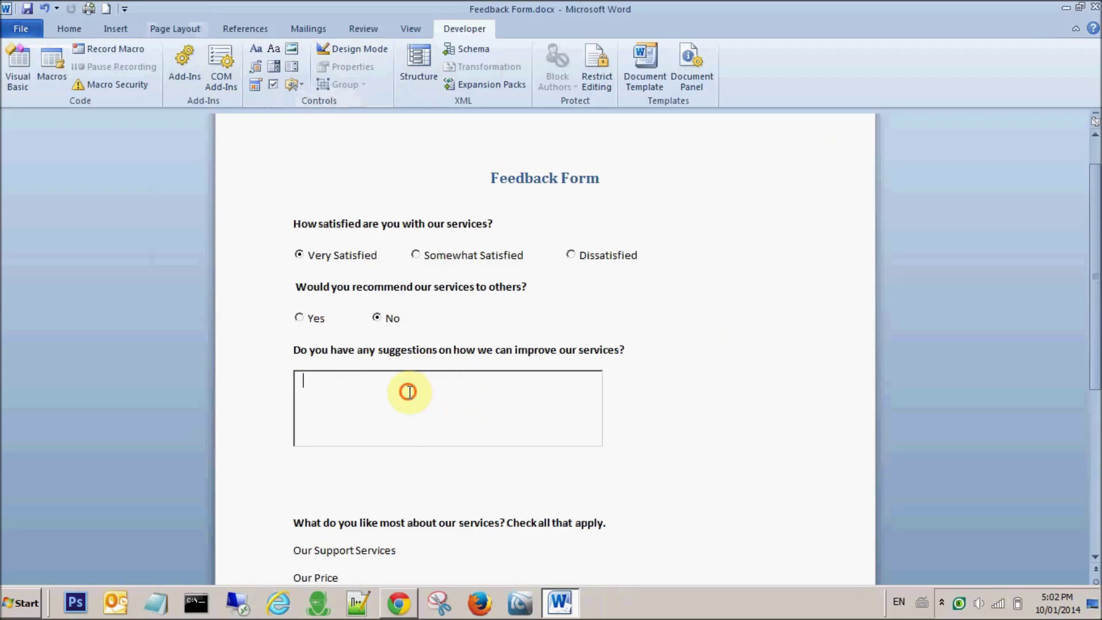
{"action": "type", "text": "Hello,"}
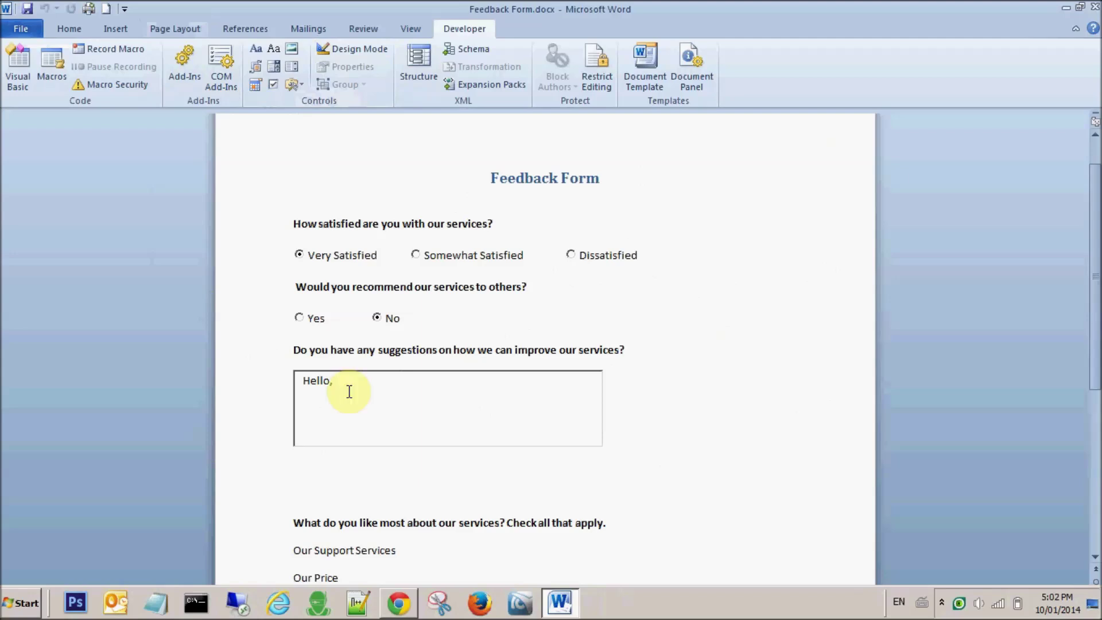
{"action": "key", "text": "BackSpace"}
{"action": "key", "text": "BackSpace"}
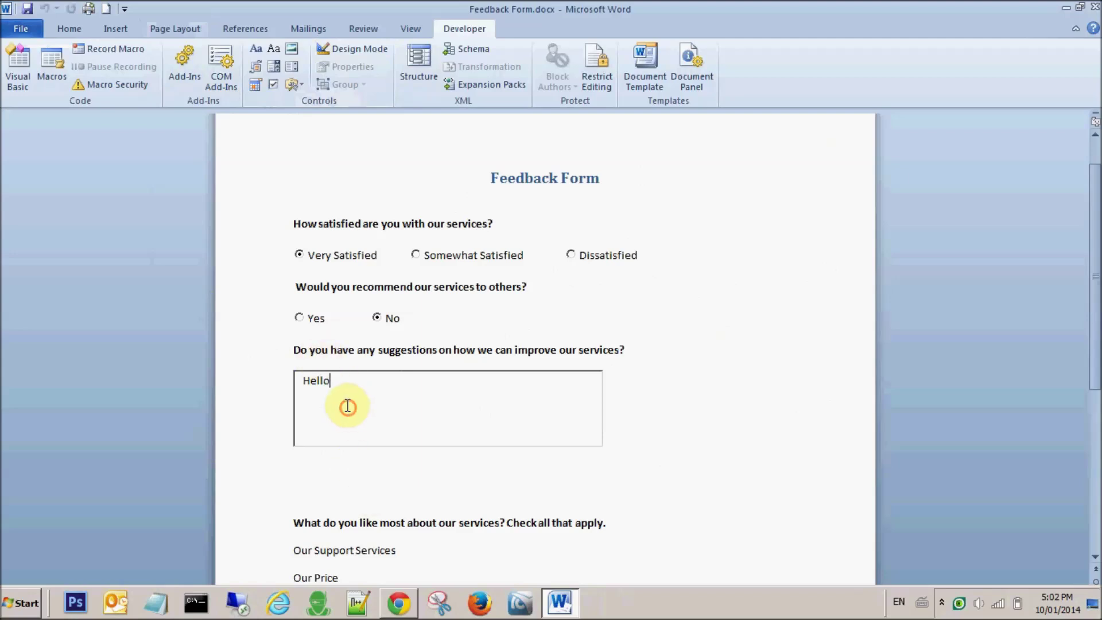
Delete the empty lines between the suggestions text box and the "What do you like most about our services?" question.
{"action": "scroll", "coordinate": [488, 380], "scroll_direction": "down", "scroll_amount": 2}
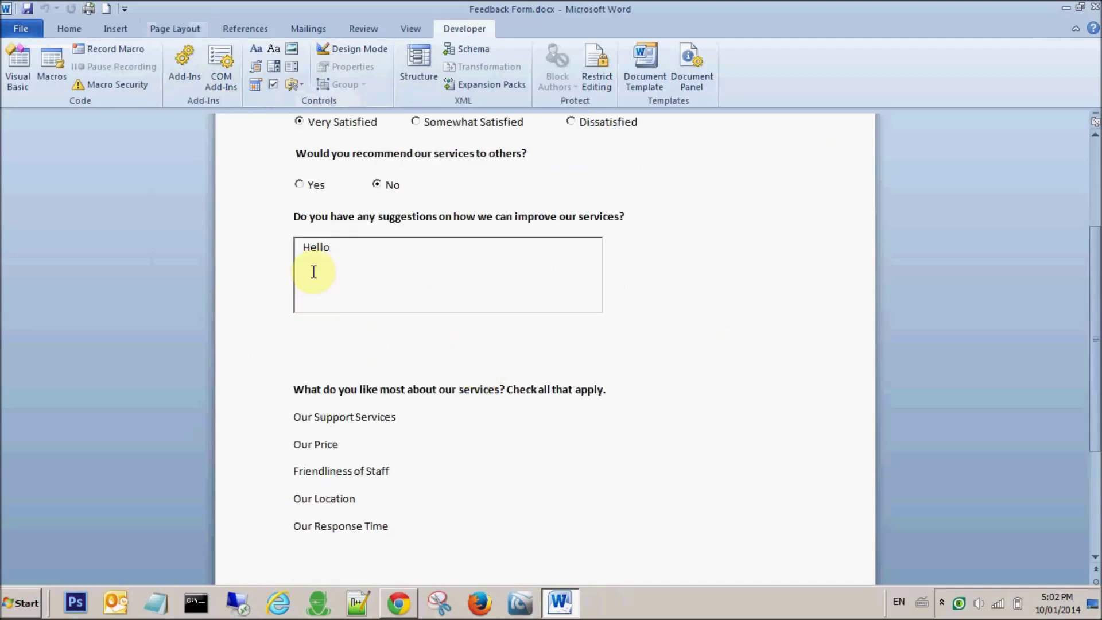
{"action": "left_click", "coordinate": [290, 343]}
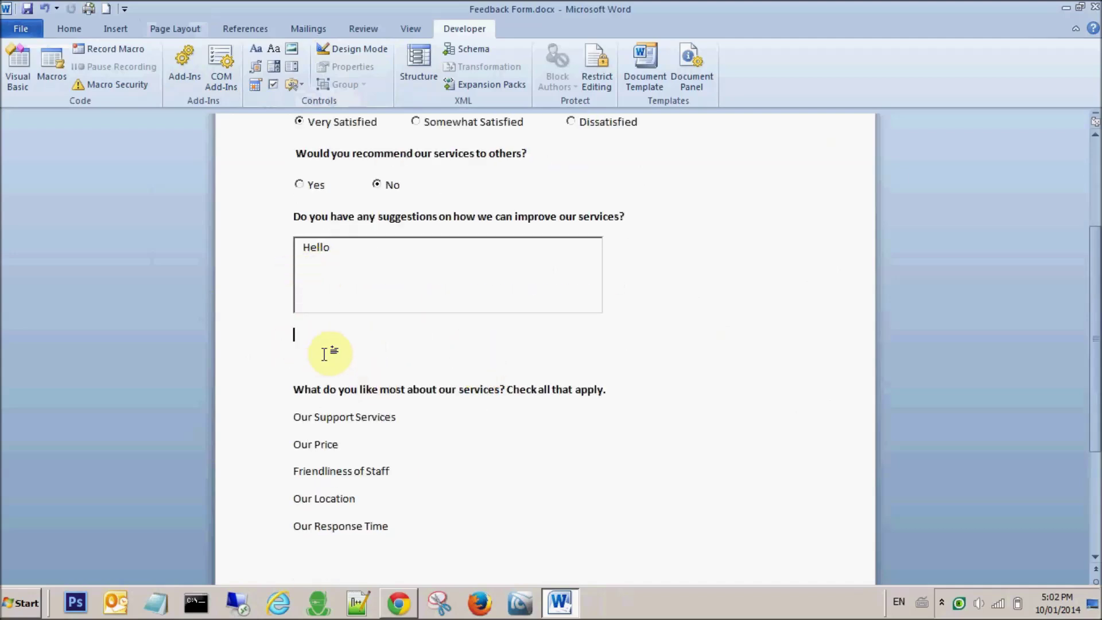
{"action": "key", "text": "Delete"}
{"action": "key", "text": "Delete"}
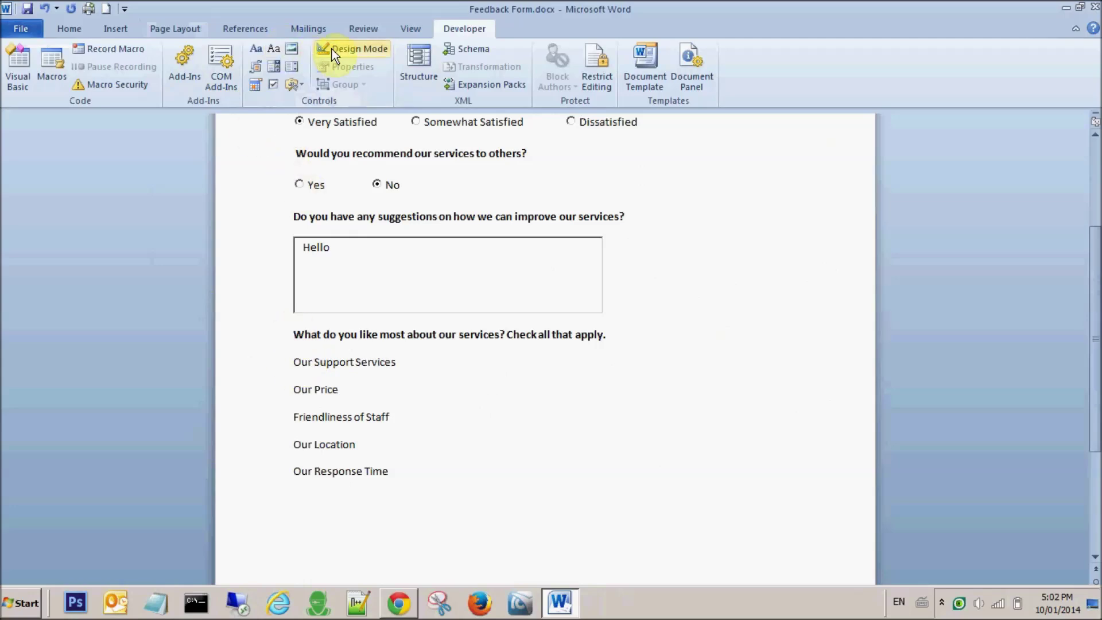
{"action": "left_click_drag", "start_coordinate": [290, 362], "coordinate": [409, 365]}
{"action": "left_click", "coordinate": [352, 388]}
{"action": "left_click", "coordinate": [352, 470]}
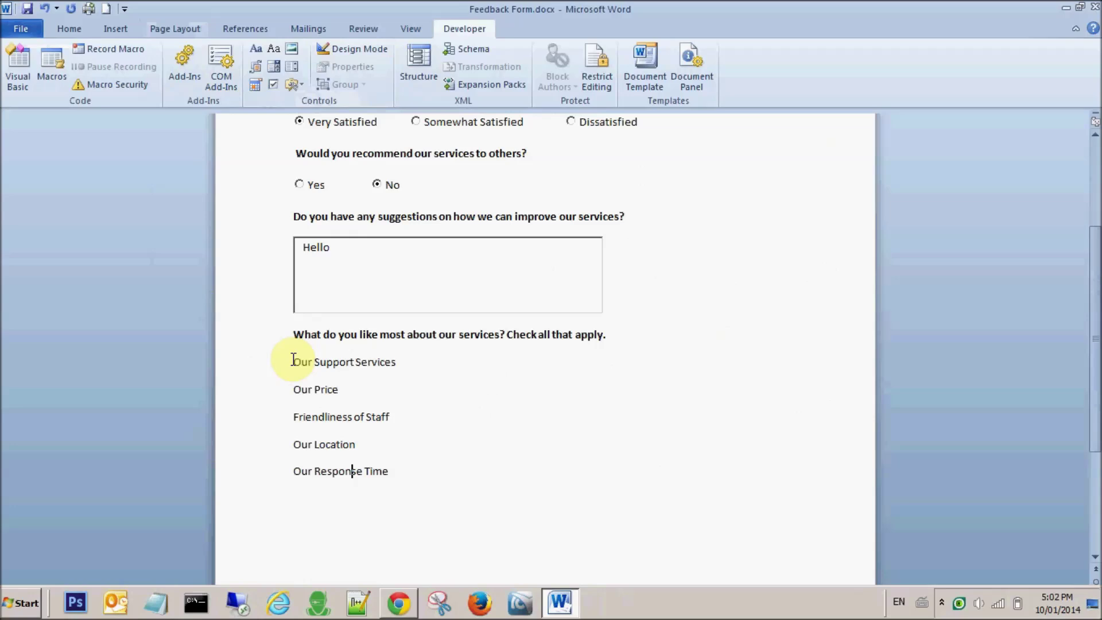
Try each satisfaction option button again and leave Somewhat Satisfied selected.
{"action": "scroll", "coordinate": [293, 359], "scroll_direction": "up", "scroll_amount": 3}
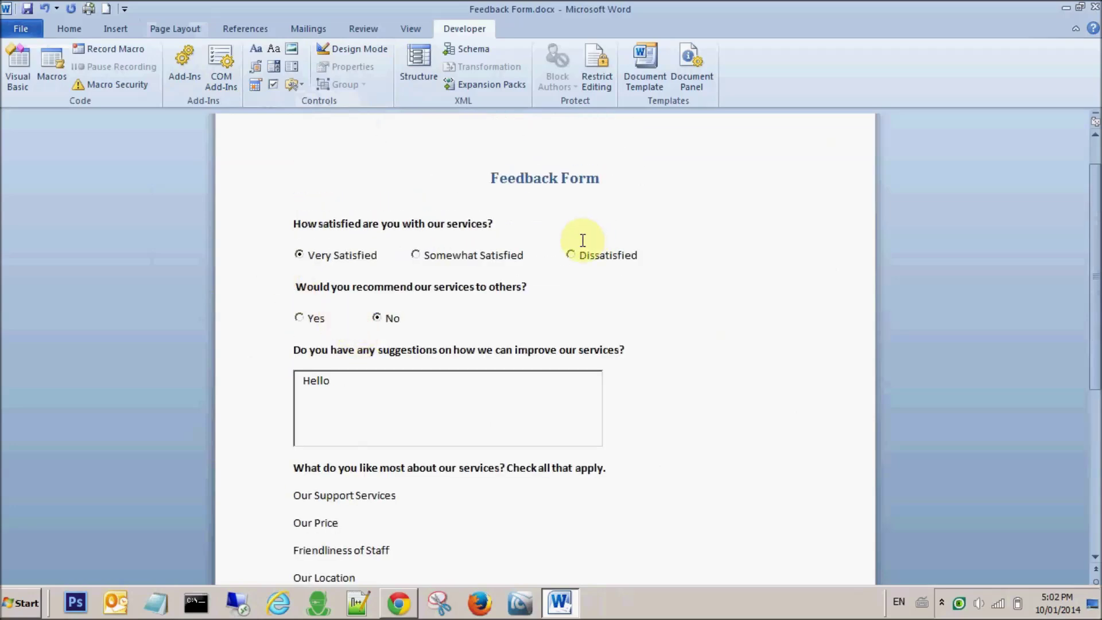
{"action": "left_click", "coordinate": [461, 257]}
{"action": "left_click", "coordinate": [574, 253]}
{"action": "left_click", "coordinate": [361, 258]}
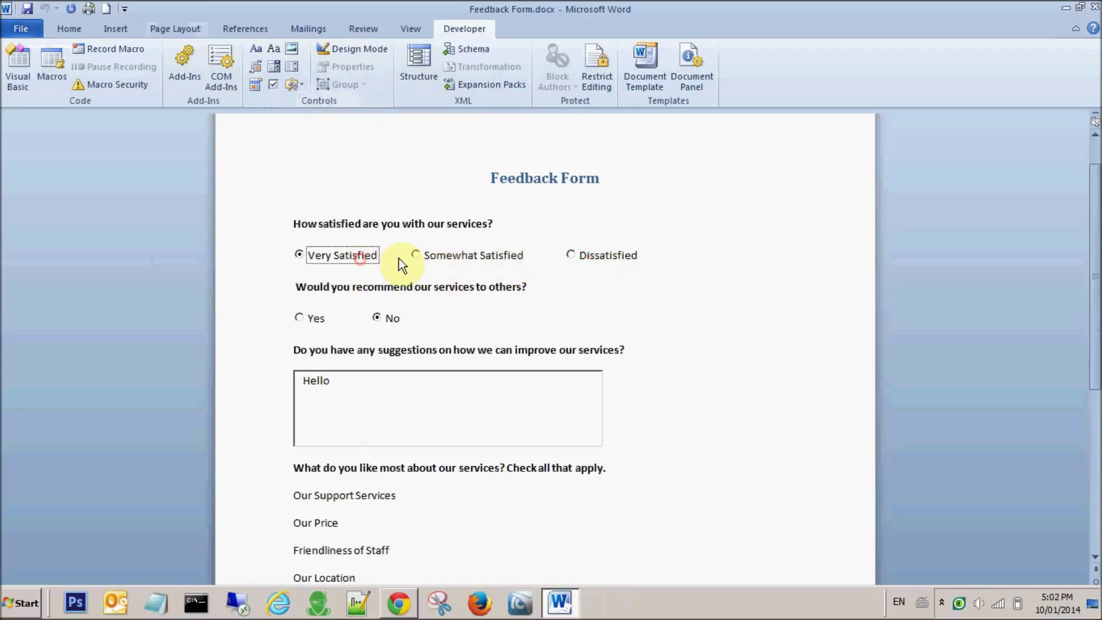
{"action": "left_click", "coordinate": [503, 256]}
Turn Design Mode back on and insert an ActiveX check box captioned Our Support Services before the matching list item.
{"action": "scroll", "coordinate": [546, 399], "scroll_direction": "down", "scroll_amount": 3}
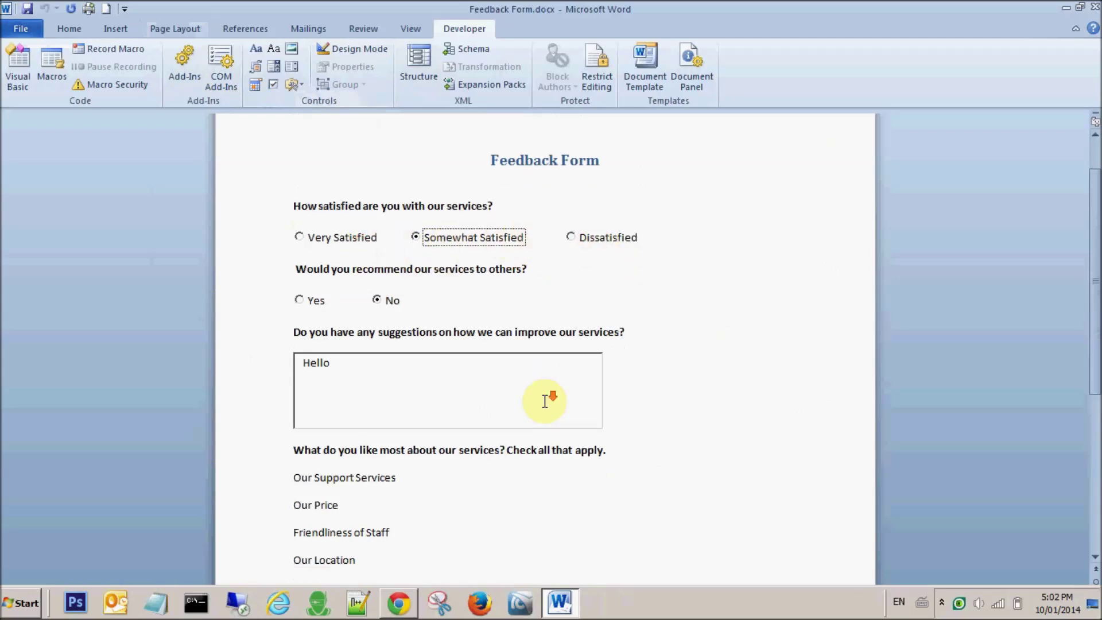
{"action": "left_click", "coordinate": [292, 370]}
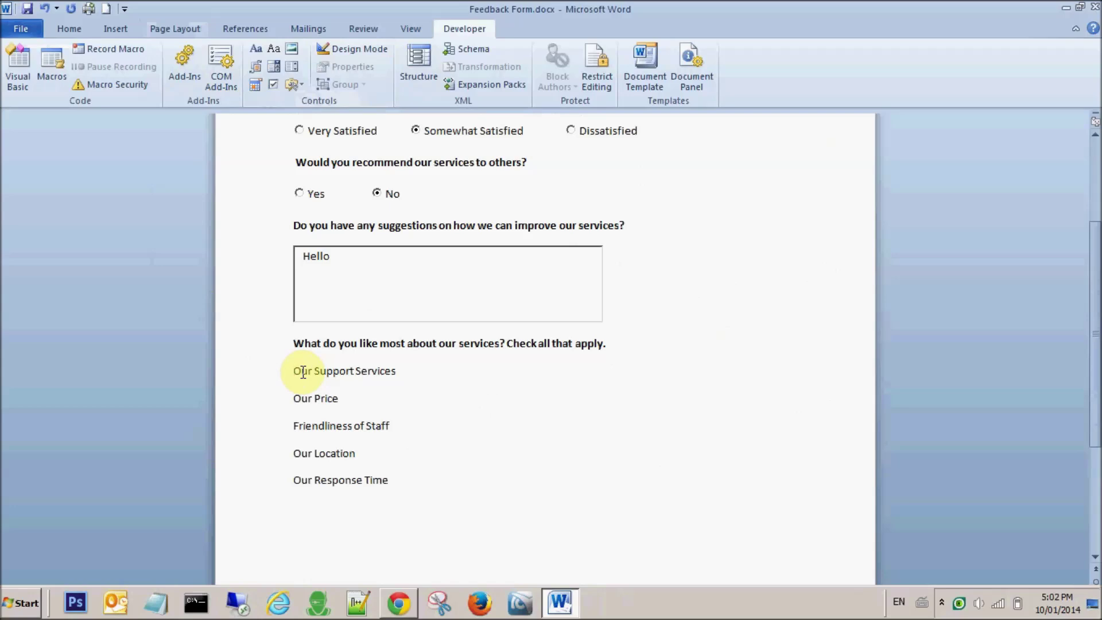
{"action": "left_click", "coordinate": [297, 459]}
{"action": "left_click", "coordinate": [344, 47]}
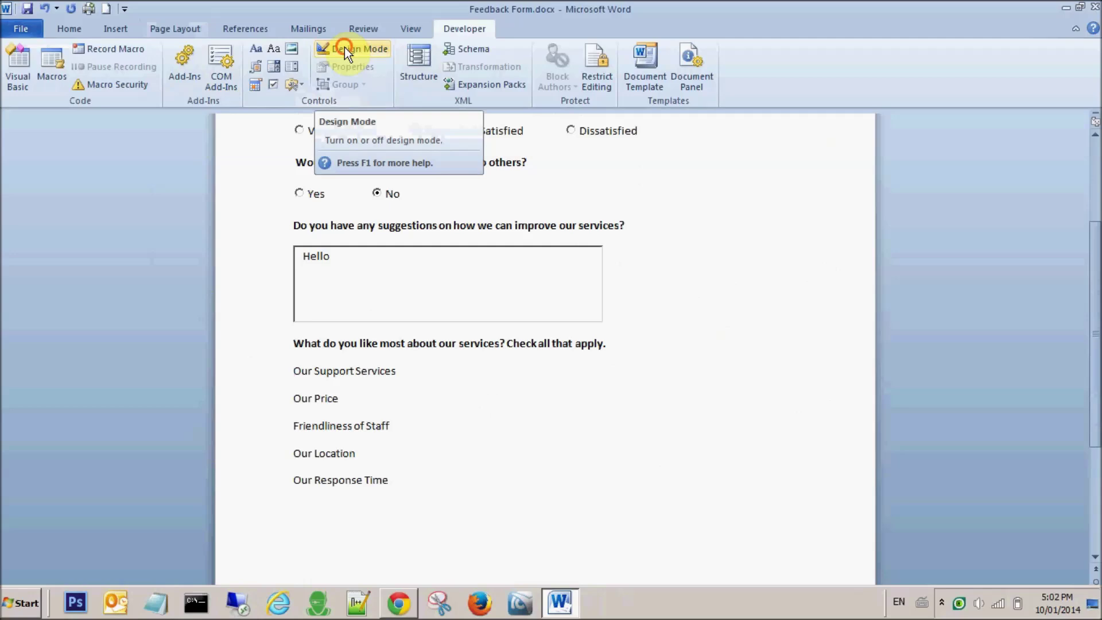
{"action": "left_click", "coordinate": [297, 85]}
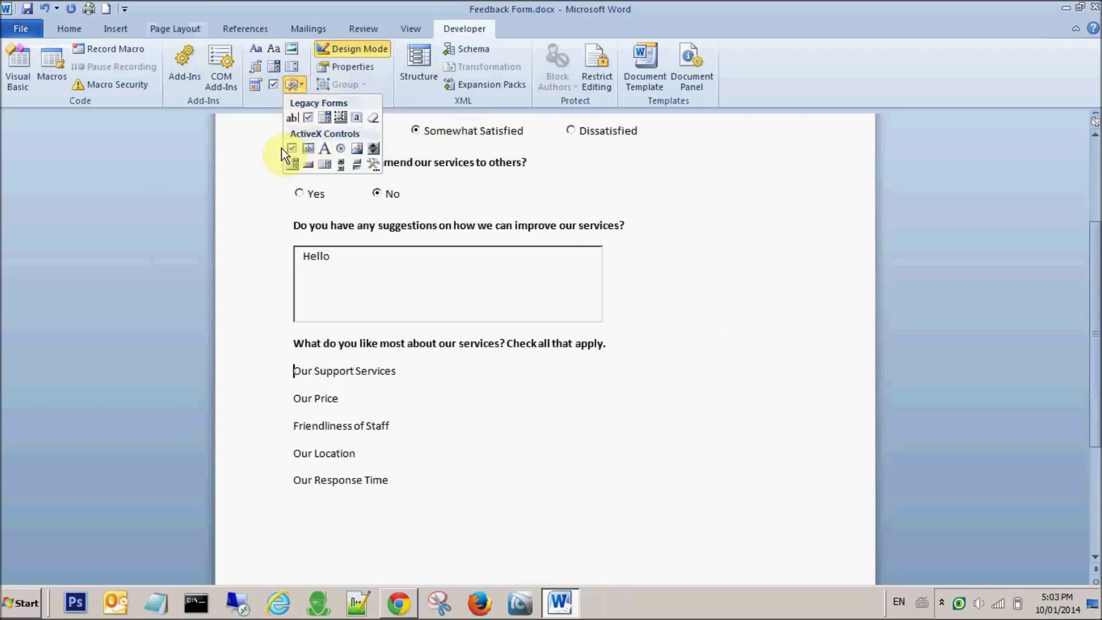
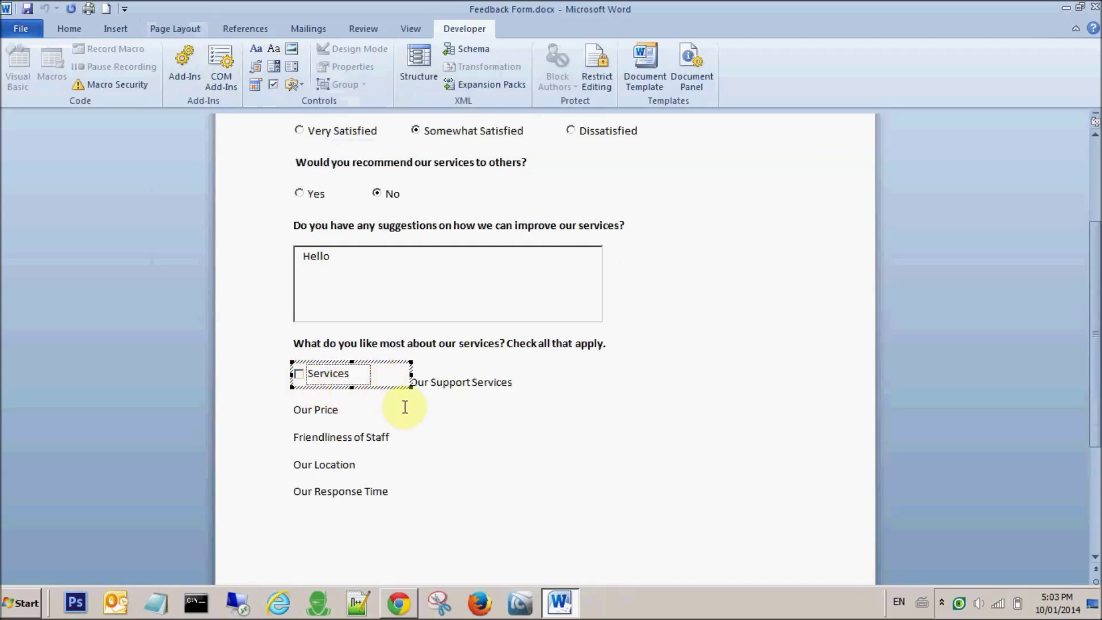
Widen the Our Support Services check box to fit its full caption and delete the duplicate plain text beside it.
{"action": "left_click", "coordinate": [435, 383]}
{"action": "left_click", "coordinate": [357, 374]}
{"action": "left_click_drag", "start_coordinate": [408, 374], "coordinate": [603, 384]}
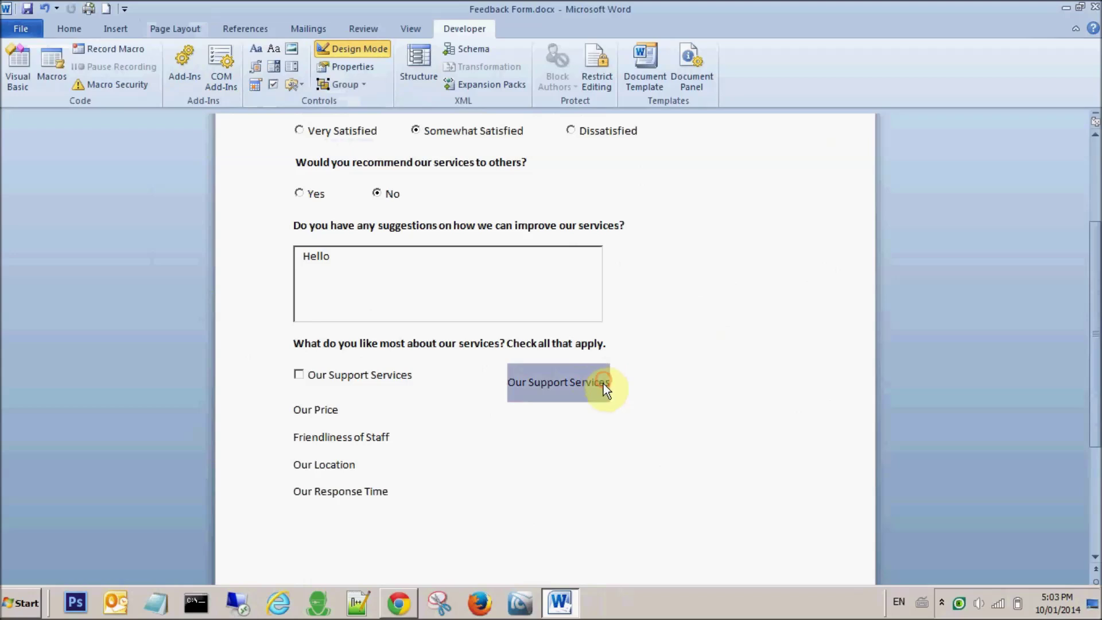
{"action": "key", "text": "Delete"}
Insert an ActiveX check box before the Our Price list item.
{"action": "left_click", "coordinate": [290, 400]}
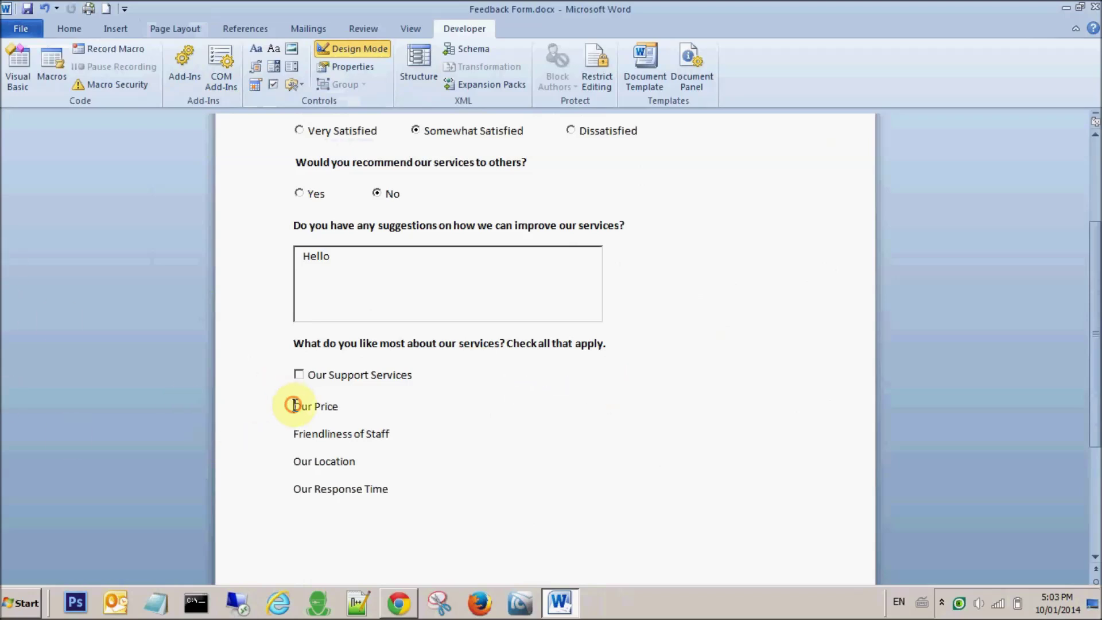
{"action": "left_click", "coordinate": [296, 85]}
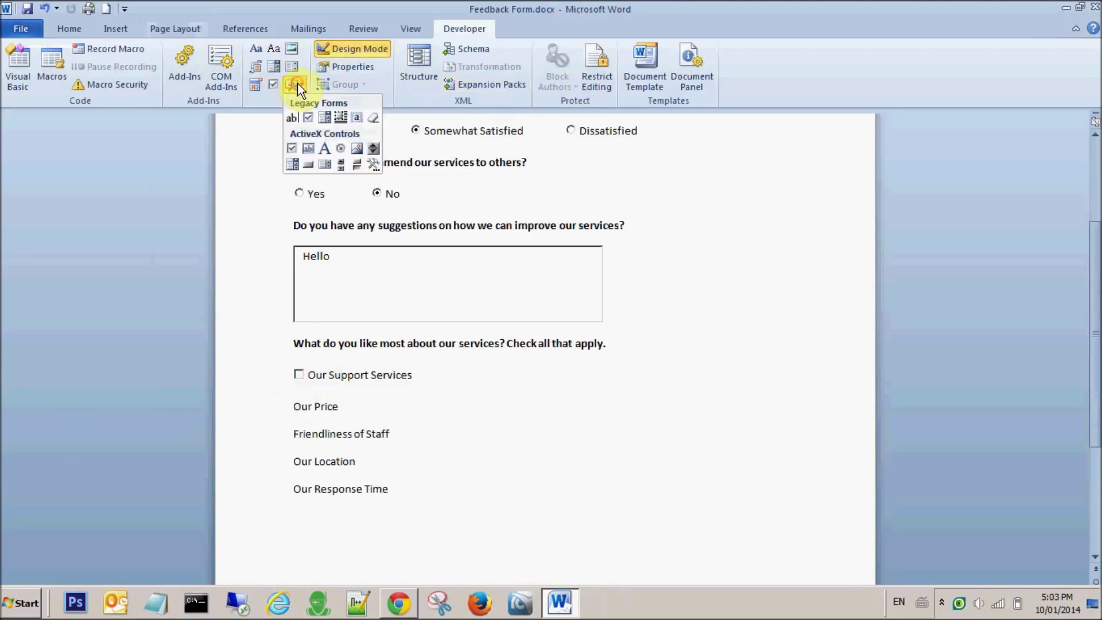
{"action": "left_click", "coordinate": [292, 150]}
Copy the plain Our Price text and paste it as the new check box's caption.
{"action": "left_click", "coordinate": [430, 418]}
{"action": "double_click", "coordinate": [432, 418]}
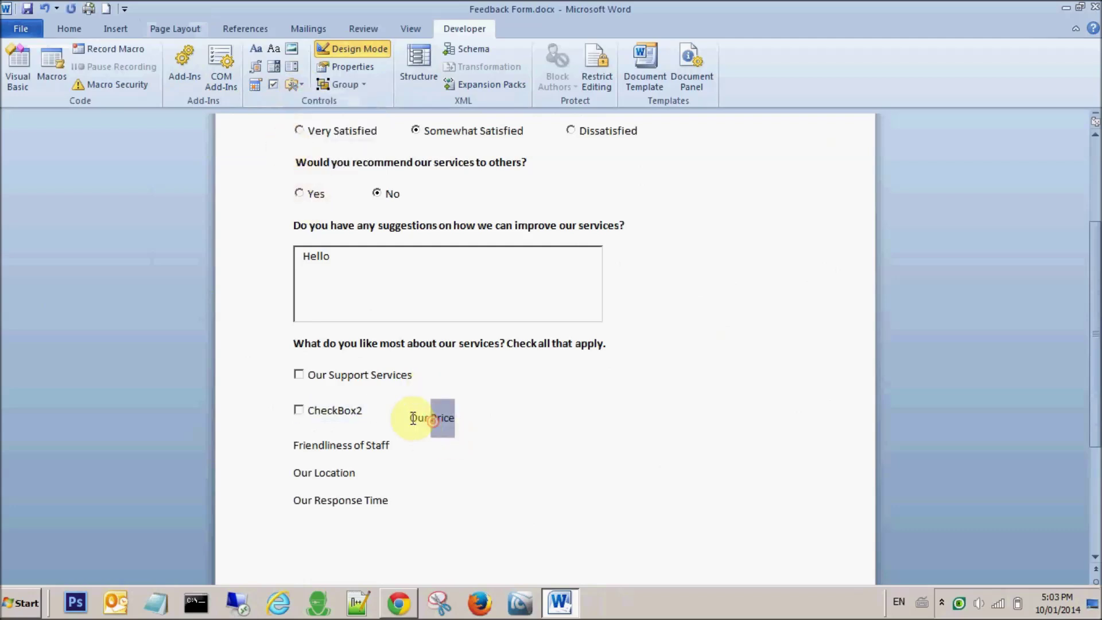
{"action": "left_click_drag", "start_coordinate": [411, 418], "coordinate": [460, 421]}
{"action": "key", "text": "ctrl+c"}
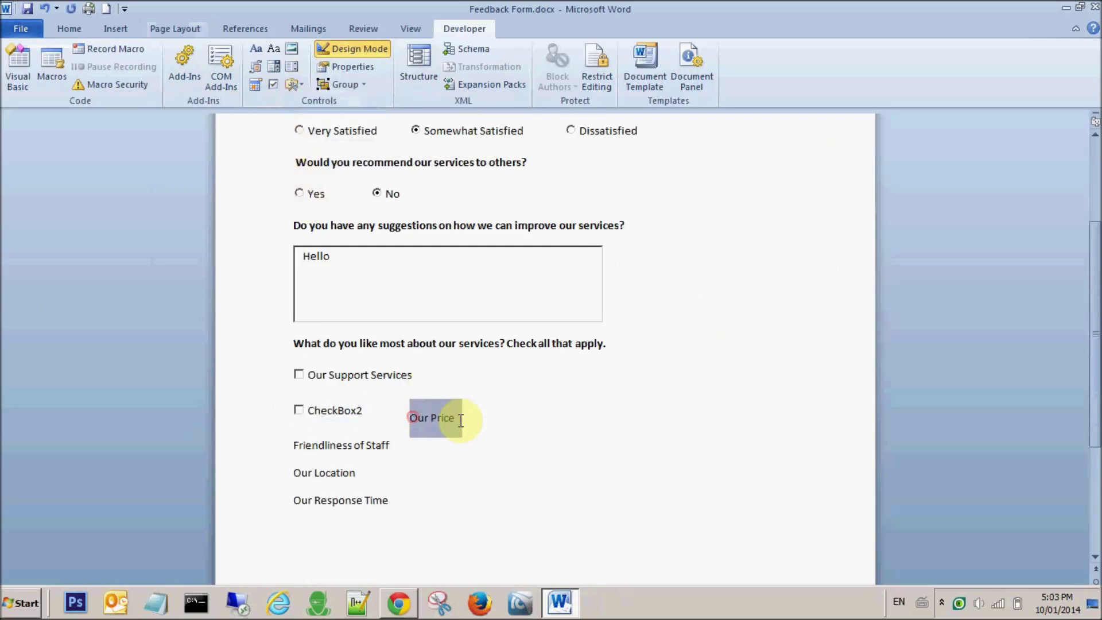
{"action": "left_click", "coordinate": [340, 411]}
{"action": "right_click", "coordinate": [342, 411]}
{"action": "mouse_move", "coordinate": [413, 536]}
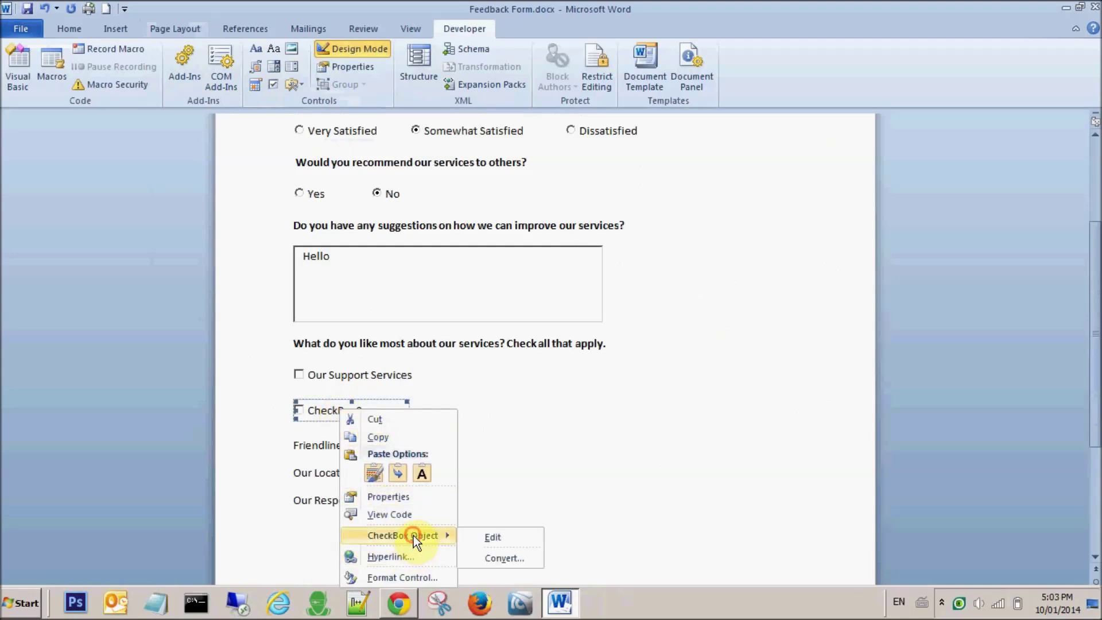
{"action": "left_click", "coordinate": [481, 536]}
{"action": "left_click_drag", "start_coordinate": [363, 411], "coordinate": [272, 412]}
{"action": "key", "text": "ctrl+v"}
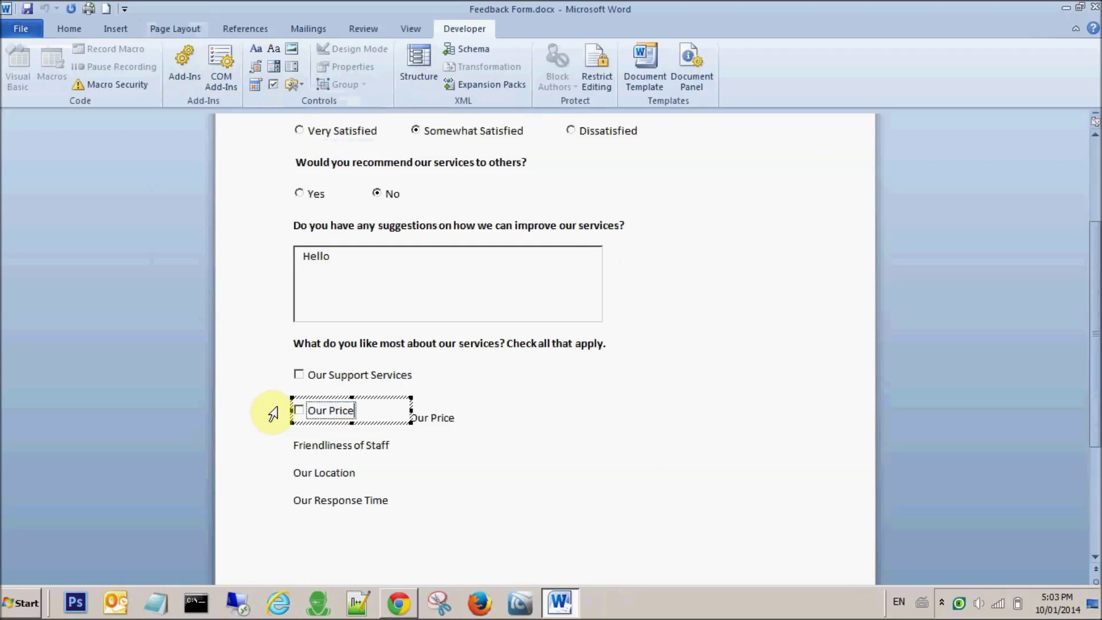
Delete the duplicate plain Our Price text beside its check box.
{"action": "left_click", "coordinate": [457, 417]}
{"action": "left_click_drag", "start_coordinate": [460, 414], "coordinate": [409, 418]}
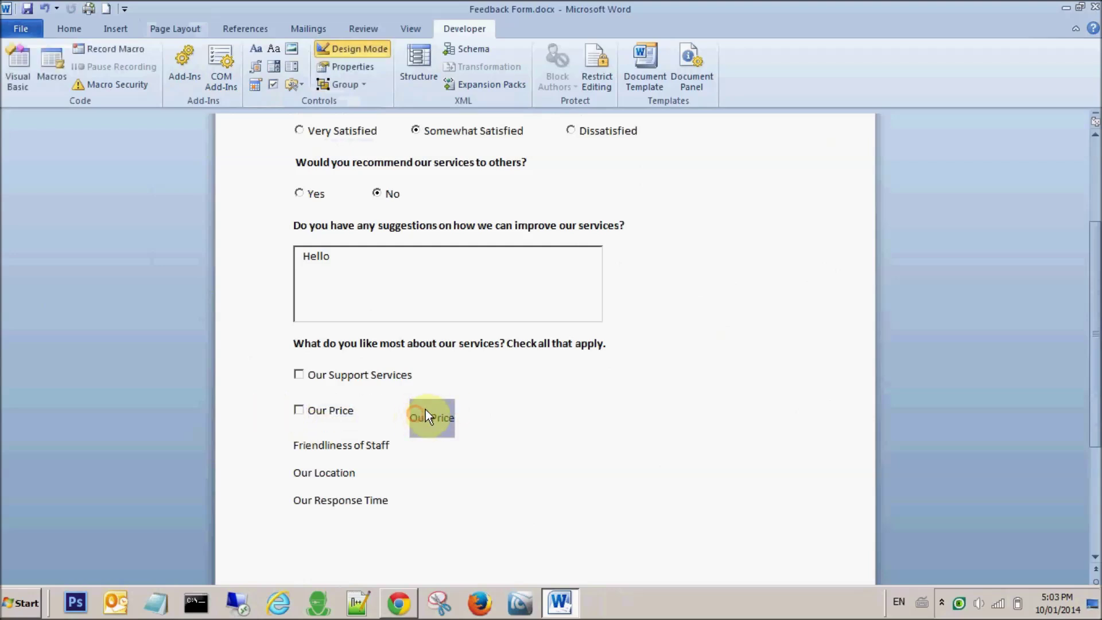
{"action": "key", "text": "Delete"}
Insert an ActiveX check box before the Friendliness of Staff list item.
{"action": "left_click_drag", "start_coordinate": [294, 441], "coordinate": [394, 443]}
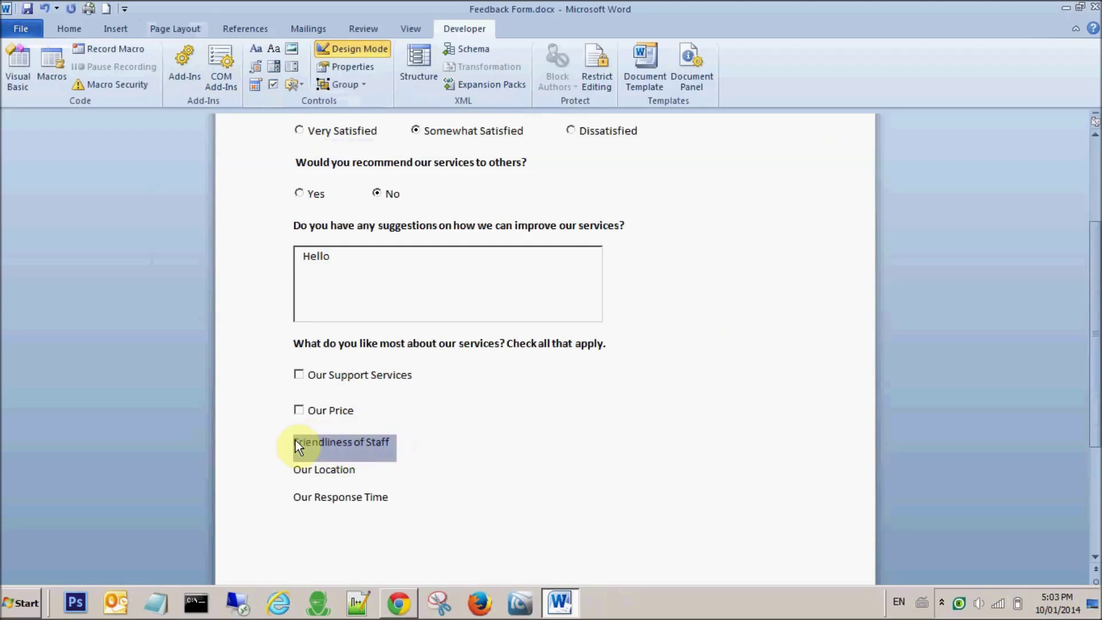
{"action": "left_click", "coordinate": [295, 441]}
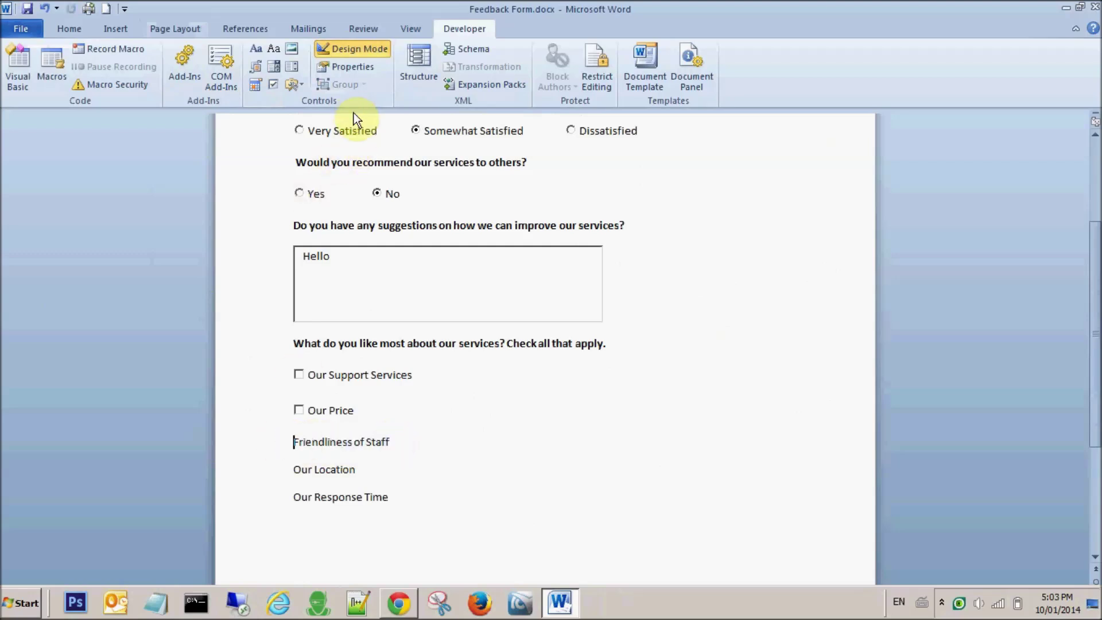
{"action": "left_click", "coordinate": [295, 84]}
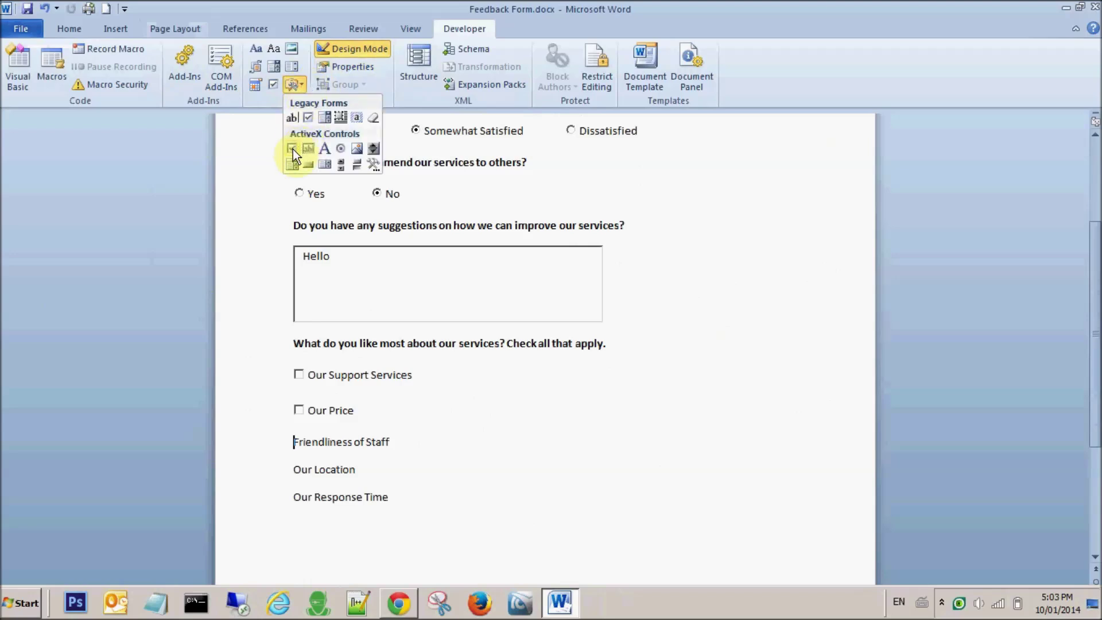
{"action": "left_click", "coordinate": [292, 148]}
Set the new check box's caption to Friendliness of Staff and widen the control to fit it.
{"action": "right_click", "coordinate": [369, 446]}
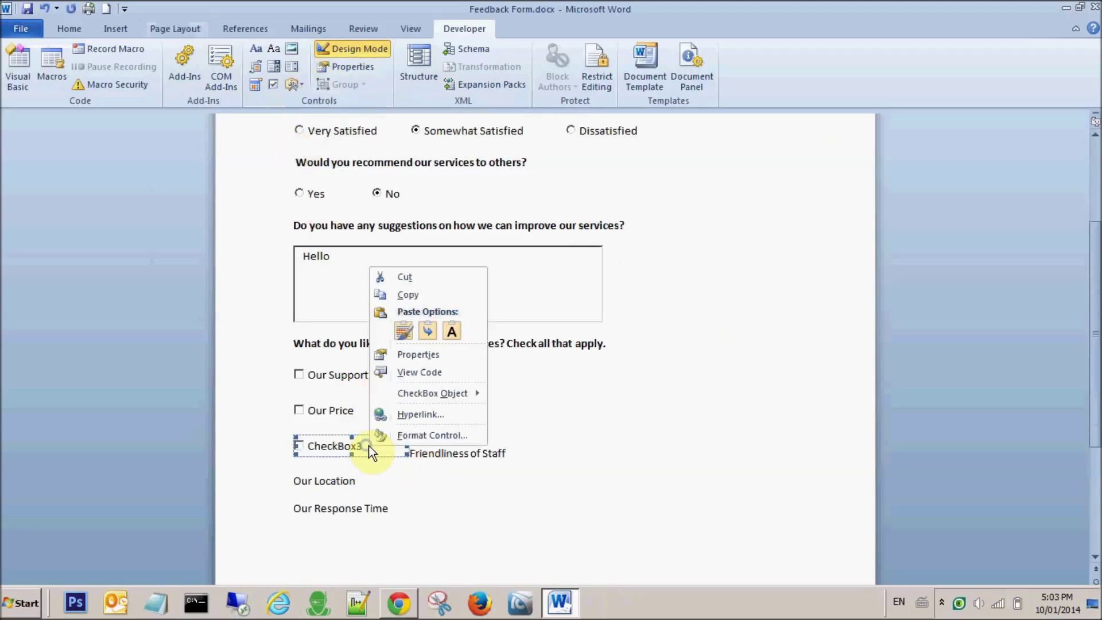
{"action": "mouse_move", "coordinate": [432, 392]}
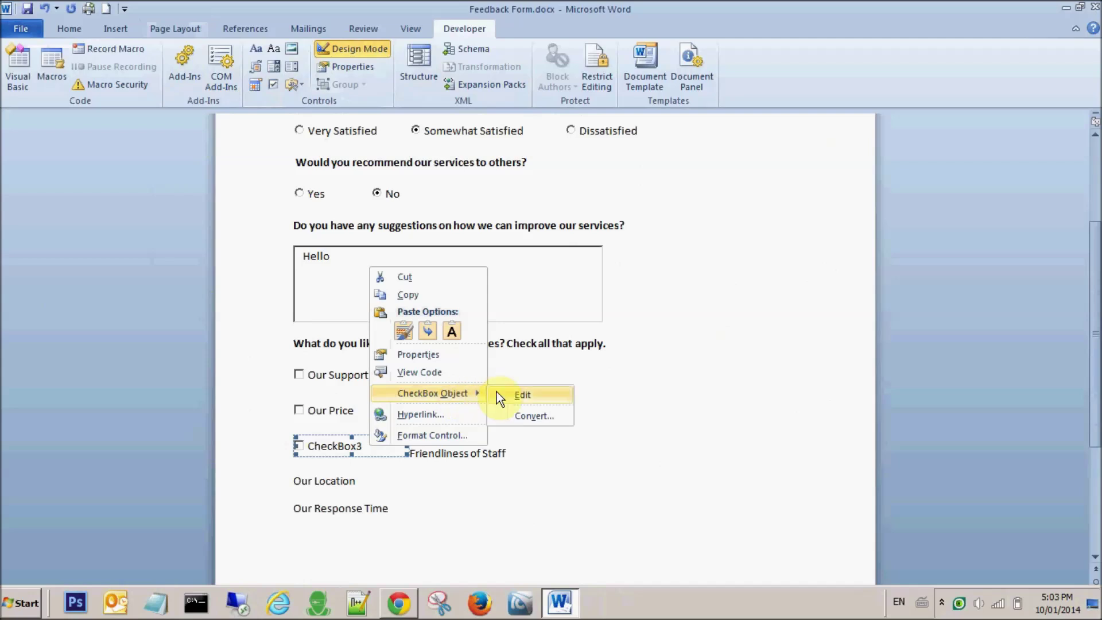
{"action": "left_click", "coordinate": [519, 394]}
{"action": "left_click_drag", "start_coordinate": [362, 446], "coordinate": [295, 446]}
{"action": "type", "text": "Staff"}
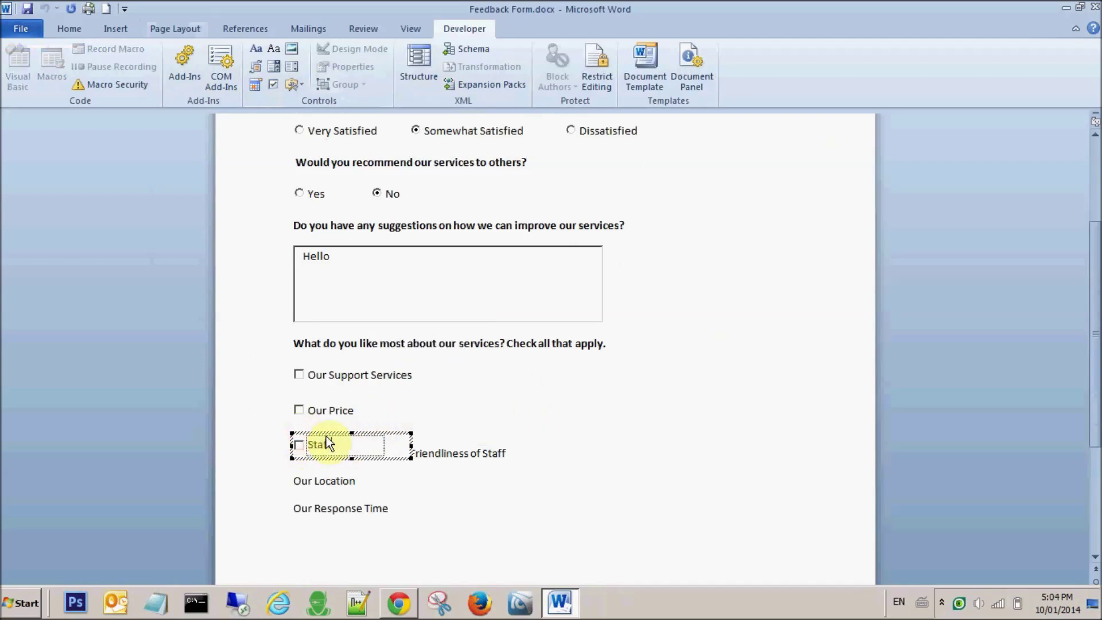
{"action": "left_click_drag", "start_coordinate": [409, 447], "coordinate": [485, 446]}
Delete the duplicate plain Friendliness of Staff text beside its check box.
{"action": "left_click", "coordinate": [559, 452]}
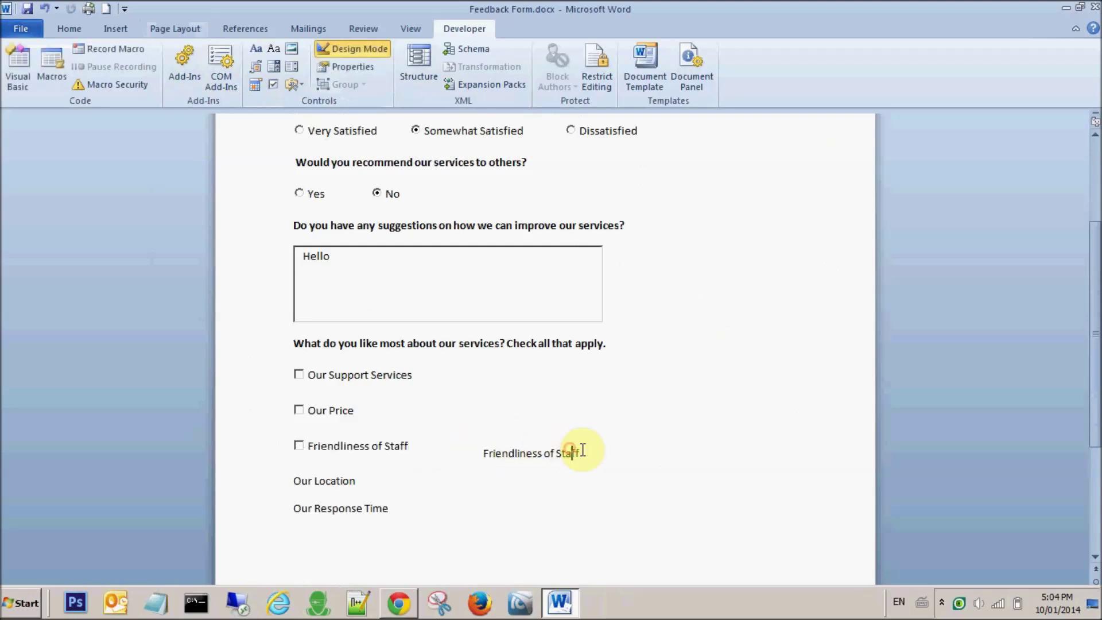
{"action": "left_click_drag", "start_coordinate": [583, 452], "coordinate": [485, 455]}
{"action": "key", "text": "Delete"}
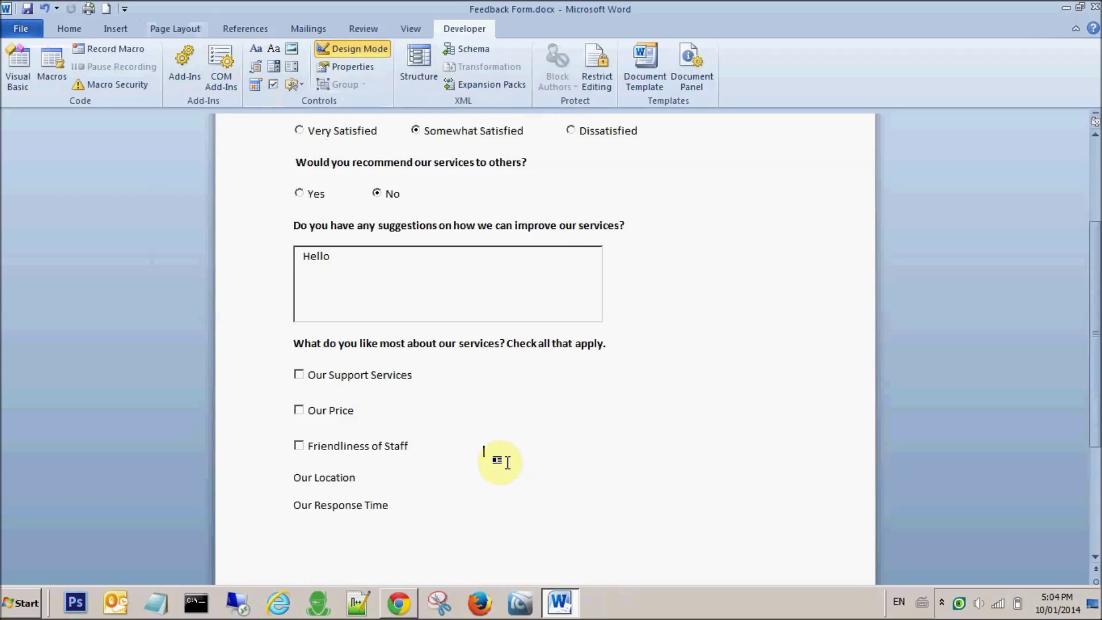
Insert an ActiveX check box before the Our Location list item.
{"action": "mouse_move", "coordinate": [294, 477]}
{"action": "left_mouse_down"}
{"action": "mouse_move", "coordinate": [359, 478]}
{"action": "mouse_move", "coordinate": [296, 478]}
{"action": "left_mouse_up"}
{"action": "left_click", "coordinate": [361, 476]}
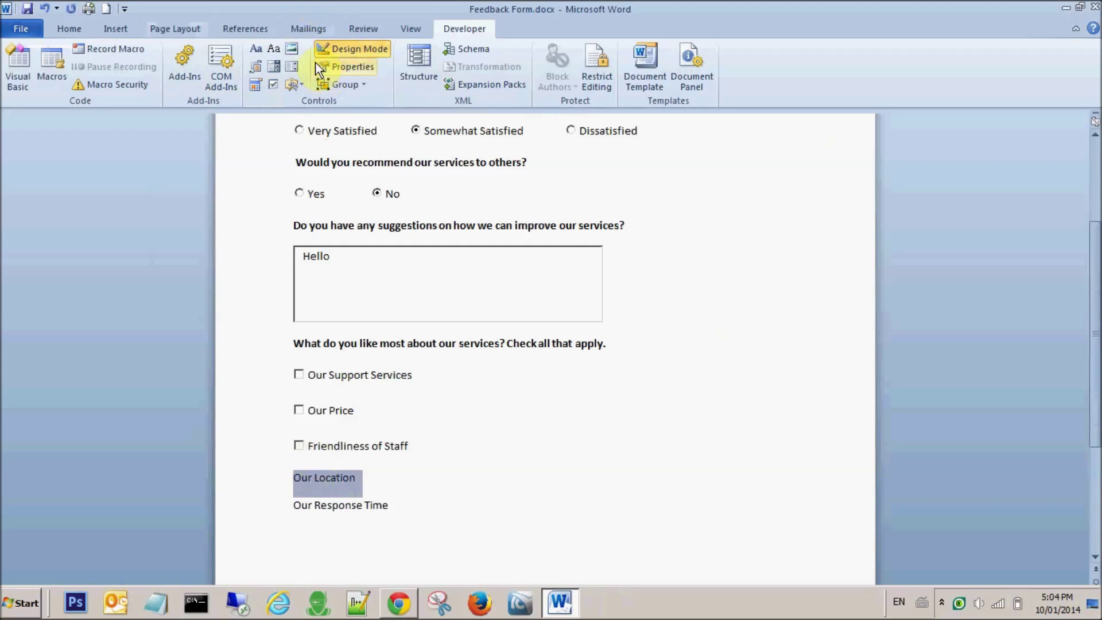
{"action": "left_click", "coordinate": [297, 86]}
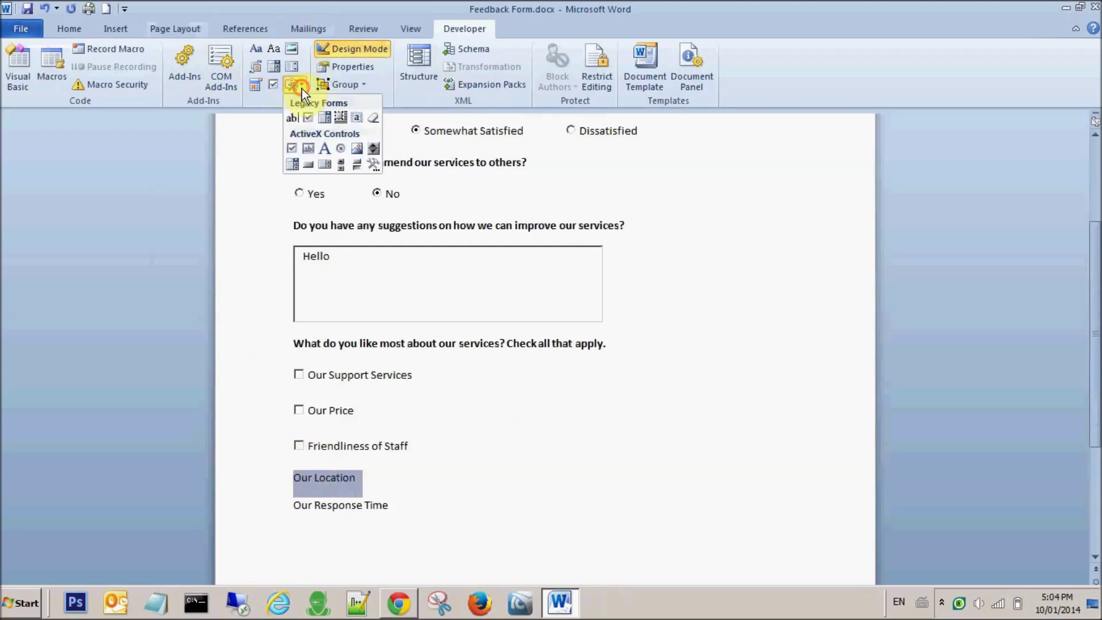
{"action": "left_click", "coordinate": [290, 147]}
Replace the new check box's default caption with Our Location.
{"action": "right_click", "coordinate": [366, 477]}
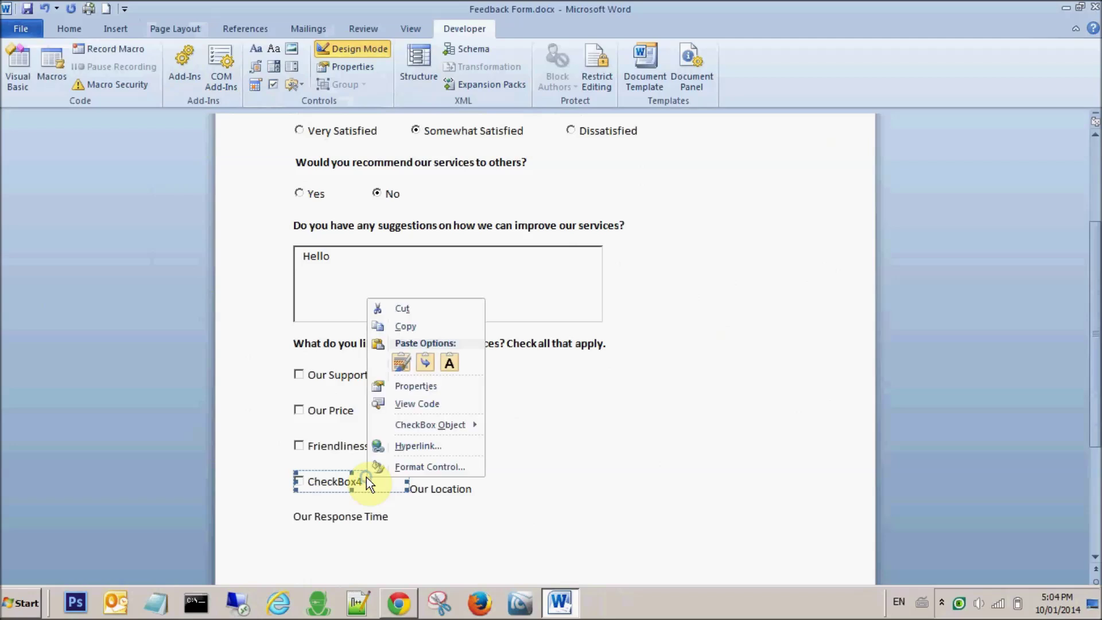
{"action": "mouse_move", "coordinate": [425, 427]}
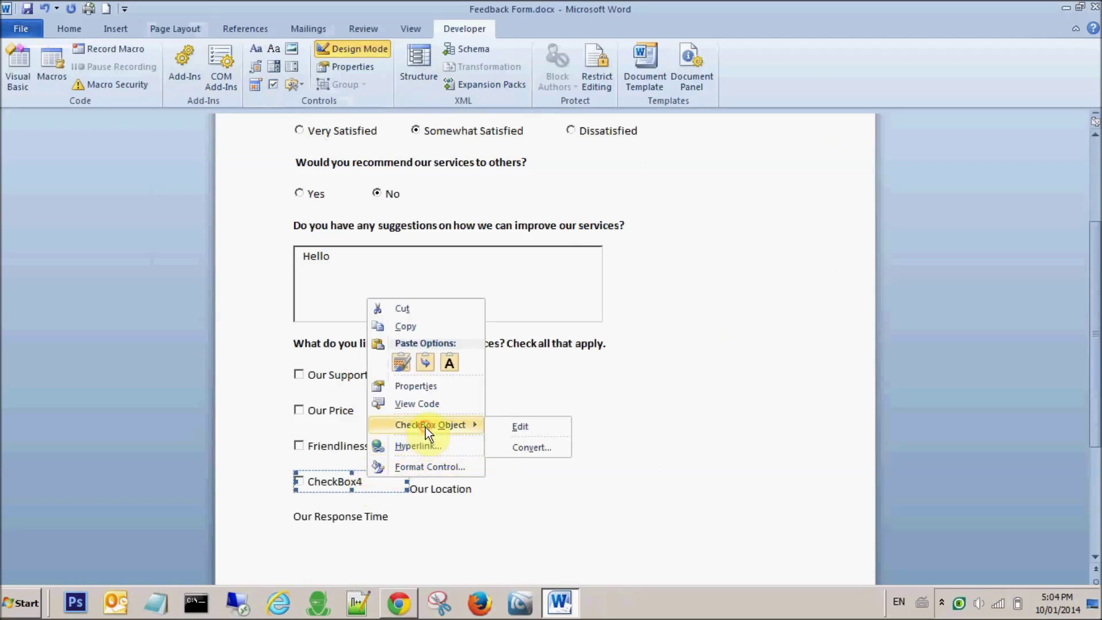
{"action": "left_click", "coordinate": [525, 425]}
{"action": "left_click_drag", "start_coordinate": [362, 482], "coordinate": [291, 477]}
{"action": "type", "text": "Our Location"}
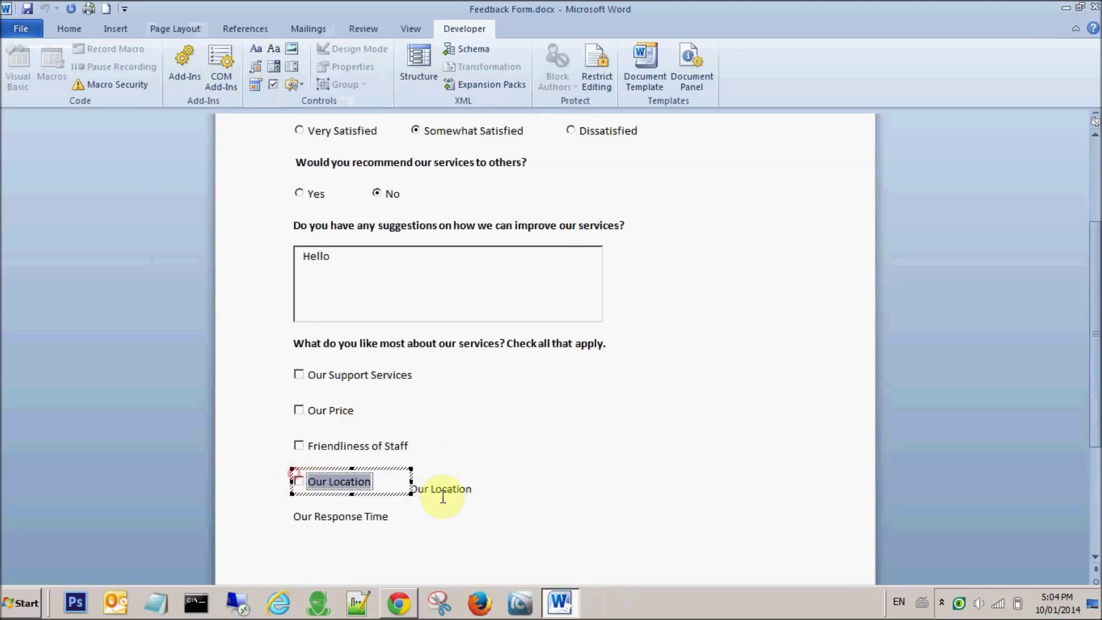
Delete the duplicate plain Our Location text beside its check box.
{"action": "left_click_drag", "start_coordinate": [481, 485], "coordinate": [411, 488]}
{"action": "key", "text": "Delete"}
Copy the Our Response Time list text and insert an ActiveX check box before that item.
{"action": "left_click_drag", "start_coordinate": [291, 514], "coordinate": [386, 511]}
{"action": "key", "text": "ctrl+c"}
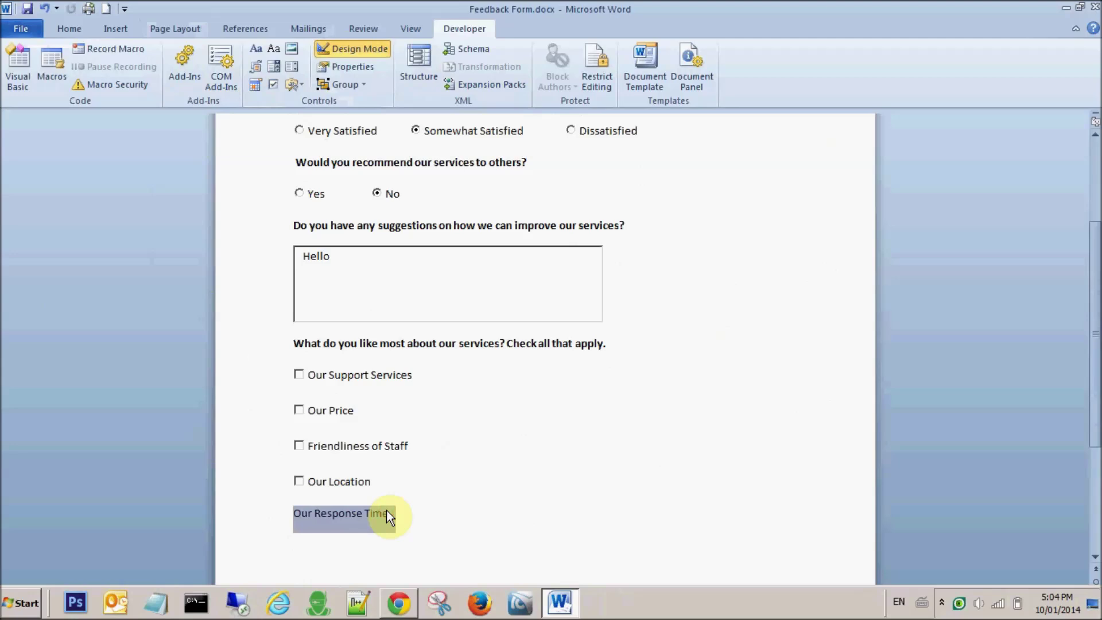
{"action": "left_click", "coordinate": [292, 85]}
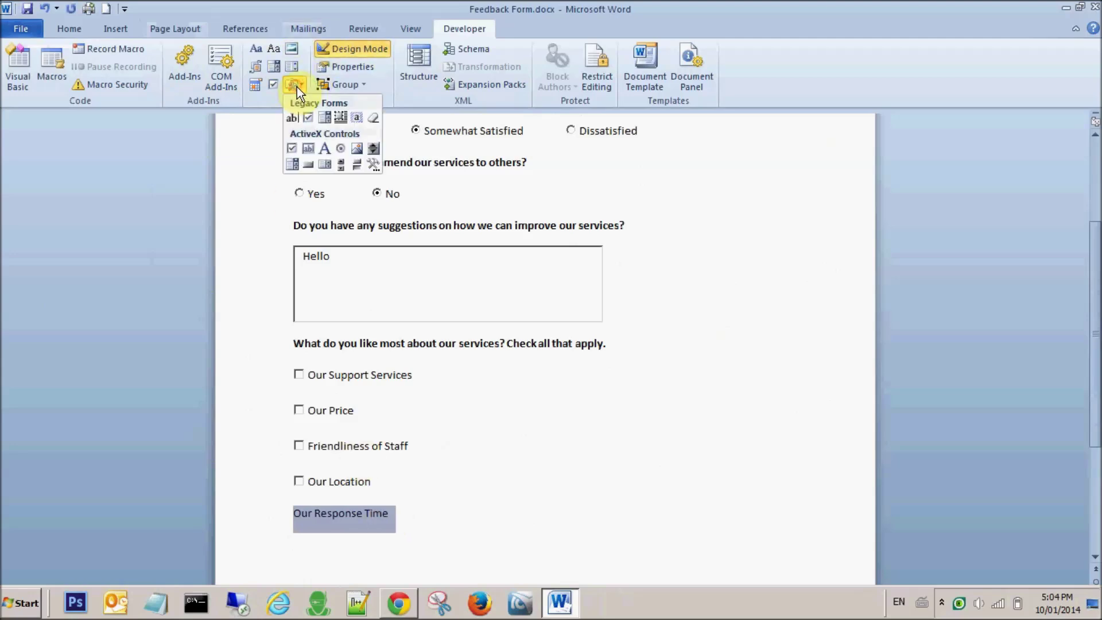
{"action": "left_click", "coordinate": [305, 146]}
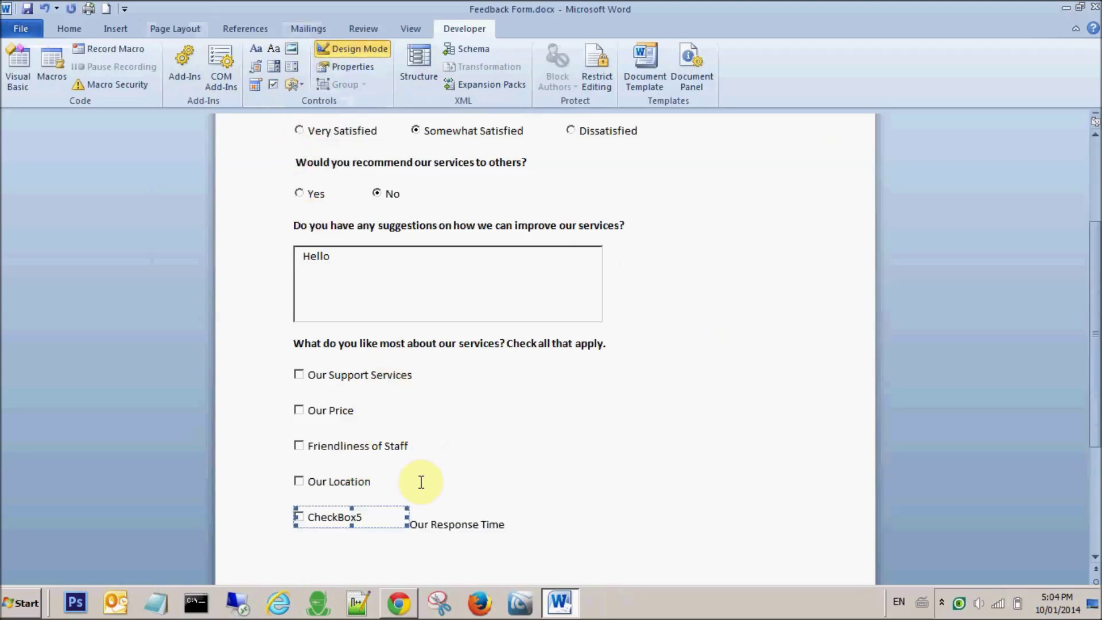
Replace the new check box's default caption with the copied text Our Response Time.
{"action": "right_click", "coordinate": [340, 514]}
{"action": "mouse_move", "coordinate": [385, 463]}
{"action": "left_click", "coordinate": [481, 463]}
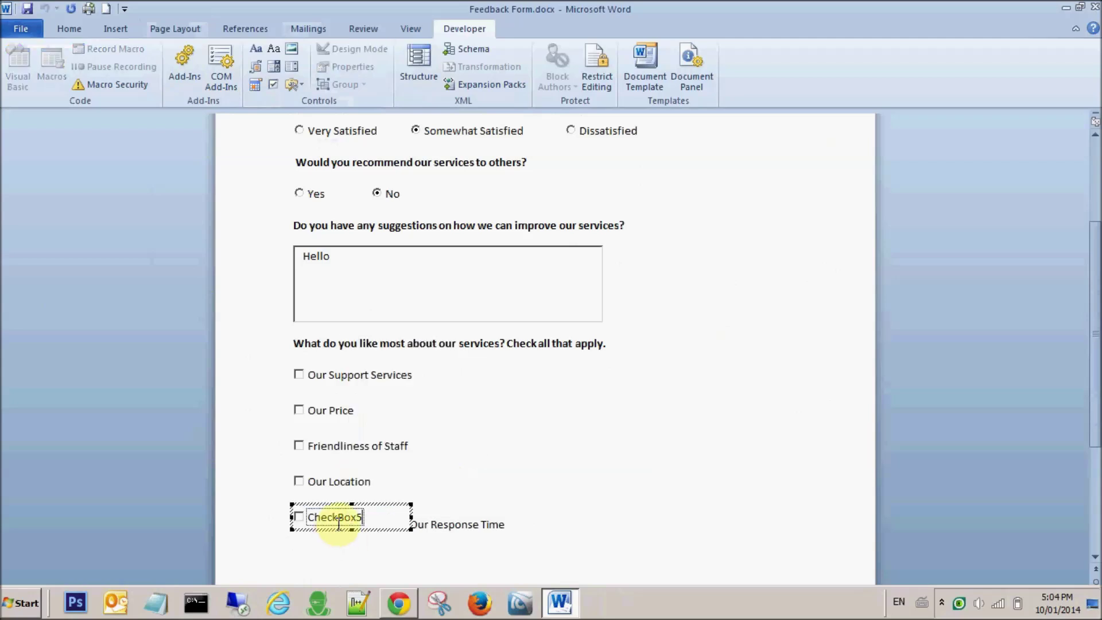
{"action": "double_click", "coordinate": [359, 524]}
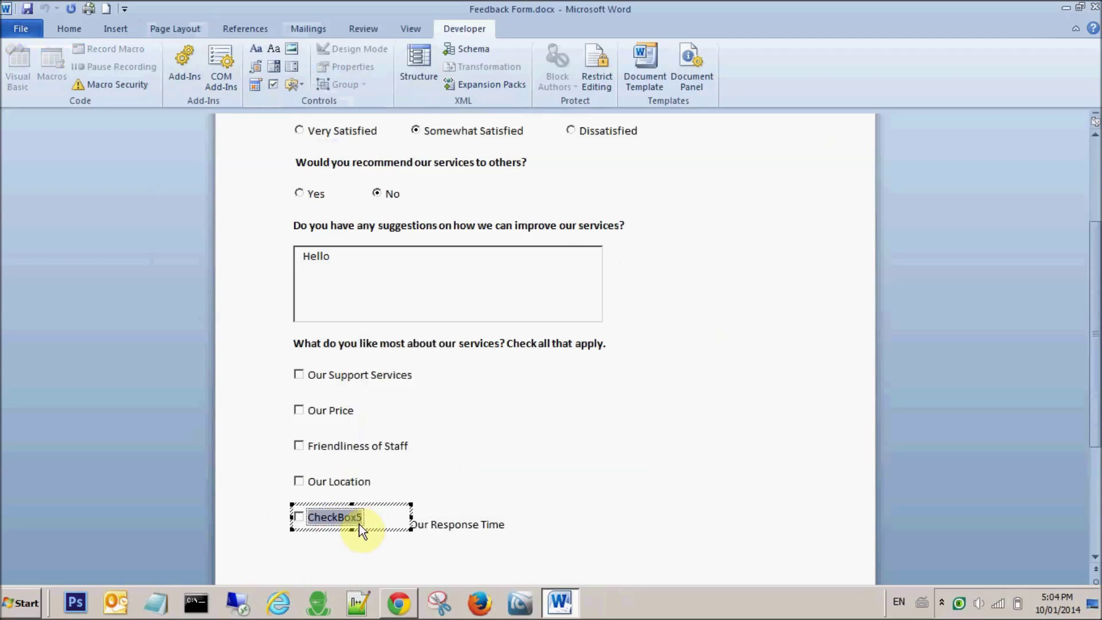
{"action": "key", "text": "ctrl+v"}
Delete the duplicate plain Our Response Time text beside its check box.
{"action": "left_click", "coordinate": [511, 522]}
{"action": "left_click_drag", "start_coordinate": [508, 524], "coordinate": [430, 523]}
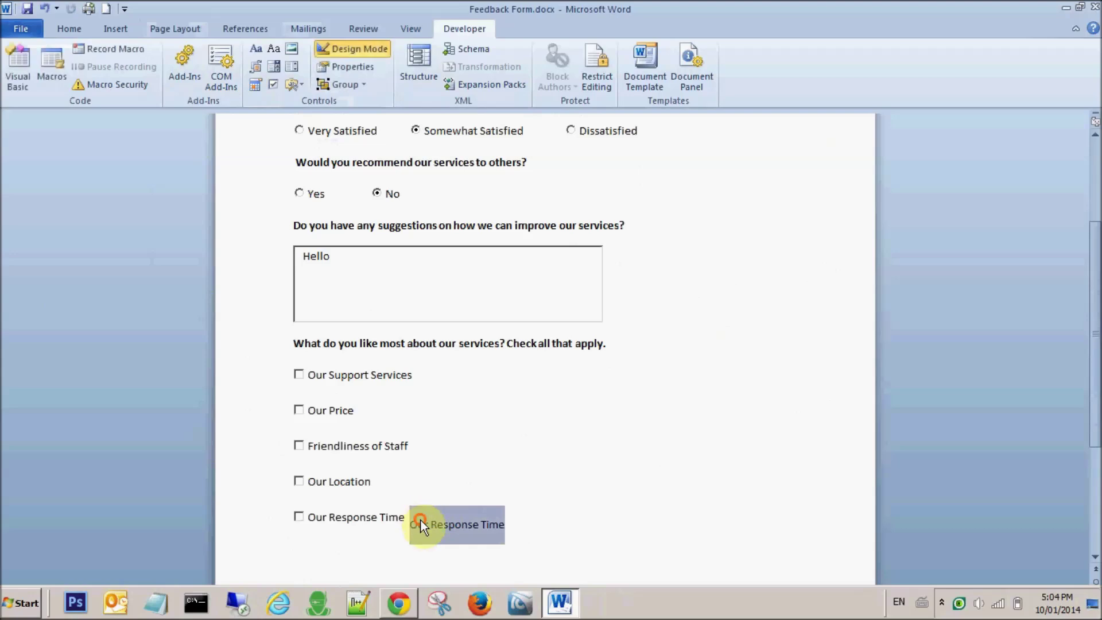
{"action": "key", "text": "Delete"}
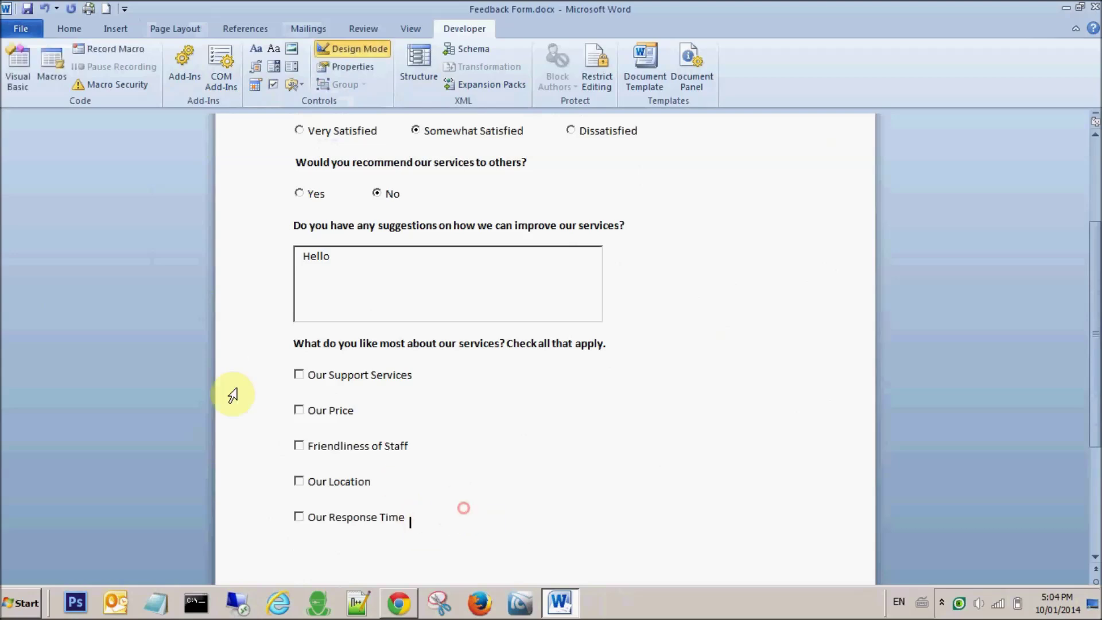
Turn off Design Mode and test all five service check boxes by ticking each one and clearing them again.
{"action": "left_click", "coordinate": [359, 48]}
{"action": "left_click", "coordinate": [299, 374]}
{"action": "left_click", "coordinate": [299, 410]}
{"action": "left_click", "coordinate": [299, 446]}
{"action": "left_click", "coordinate": [298, 481]}
{"action": "left_click", "coordinate": [298, 517]}
{"action": "left_click", "coordinate": [298, 516]}
{"action": "left_click", "coordinate": [299, 481]}
{"action": "left_click", "coordinate": [299, 446]}
{"action": "left_click", "coordinate": [298, 410]}
{"action": "left_click", "coordinate": [299, 374]}
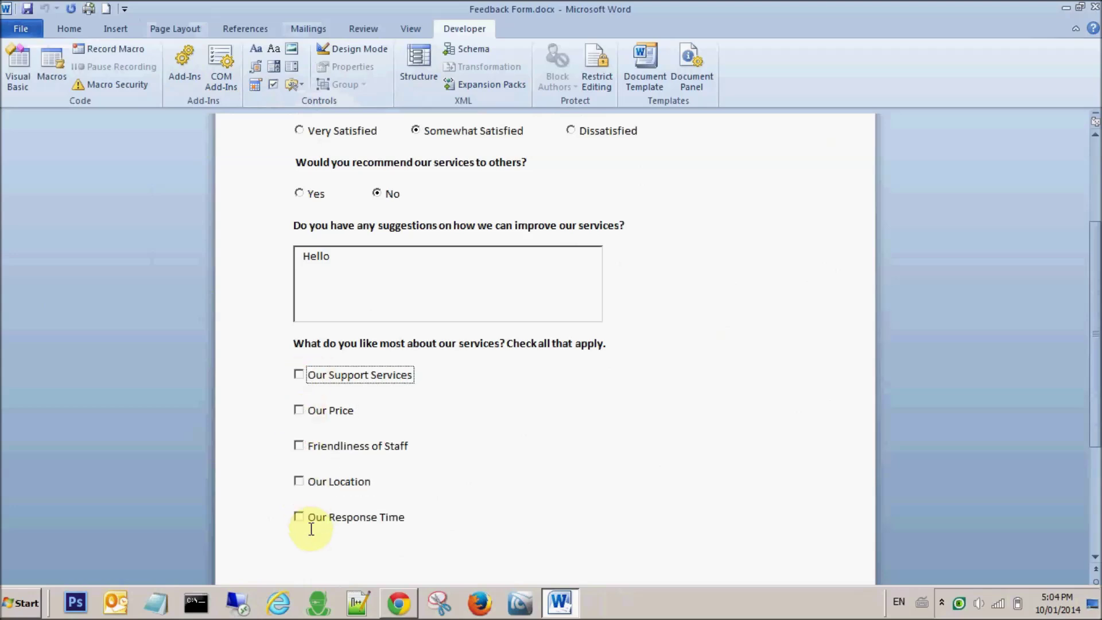
Test ticking Our Response Time, Our Location and Friendliness of Staff together, and clear all three check boxes.
{"action": "left_click", "coordinate": [298, 516]}
{"action": "left_click", "coordinate": [299, 481]}
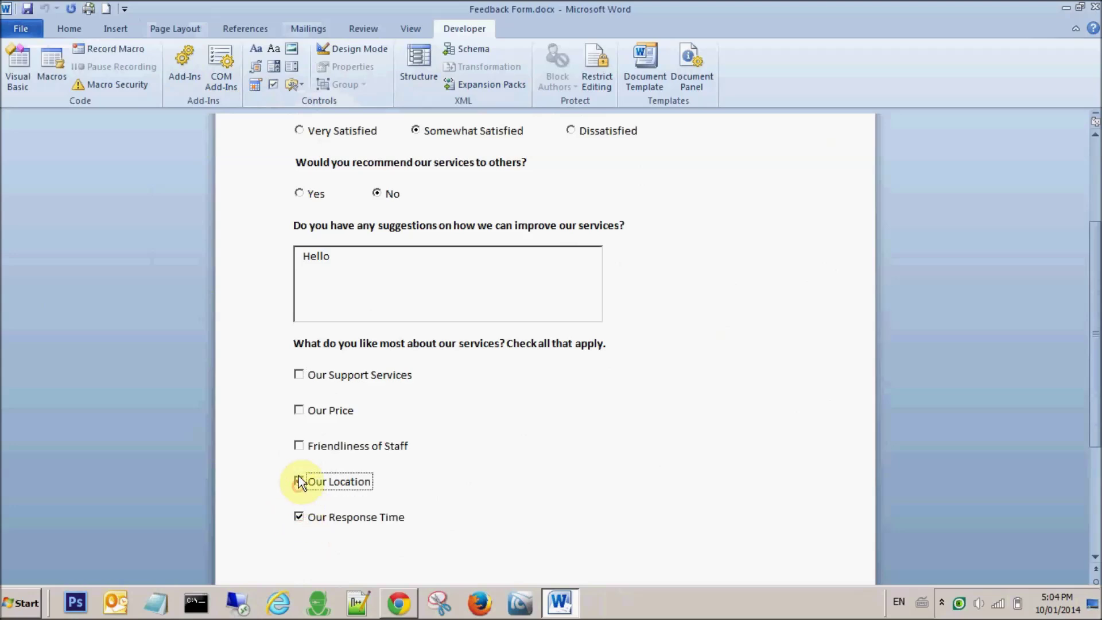
{"action": "left_click", "coordinate": [299, 446]}
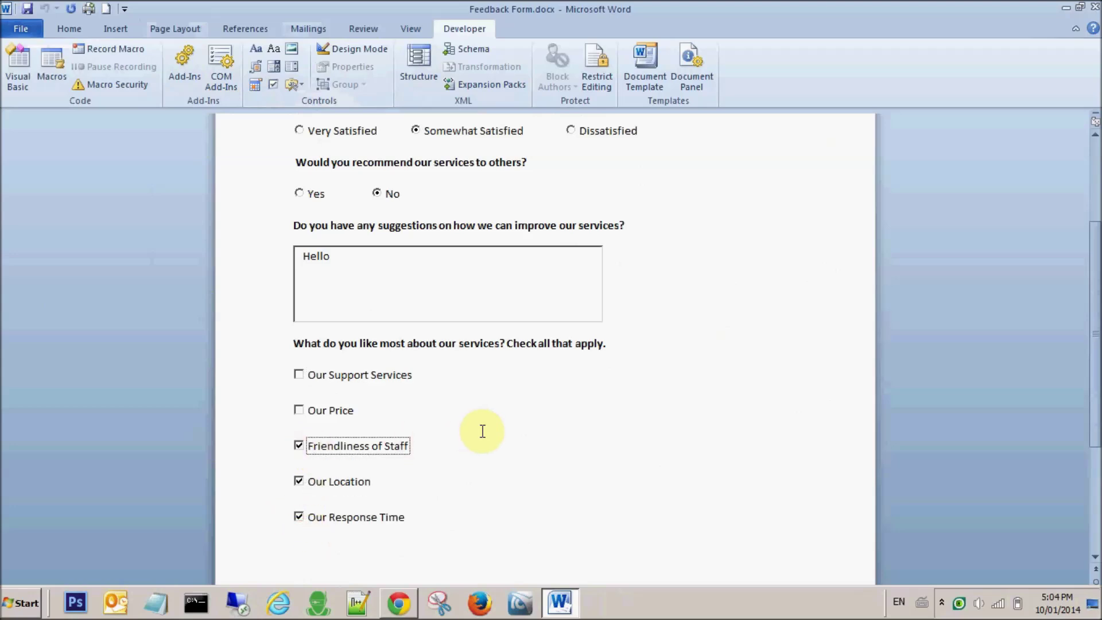
{"action": "left_click", "coordinate": [298, 447]}
{"action": "left_click", "coordinate": [299, 481]}
{"action": "left_click", "coordinate": [299, 518]}
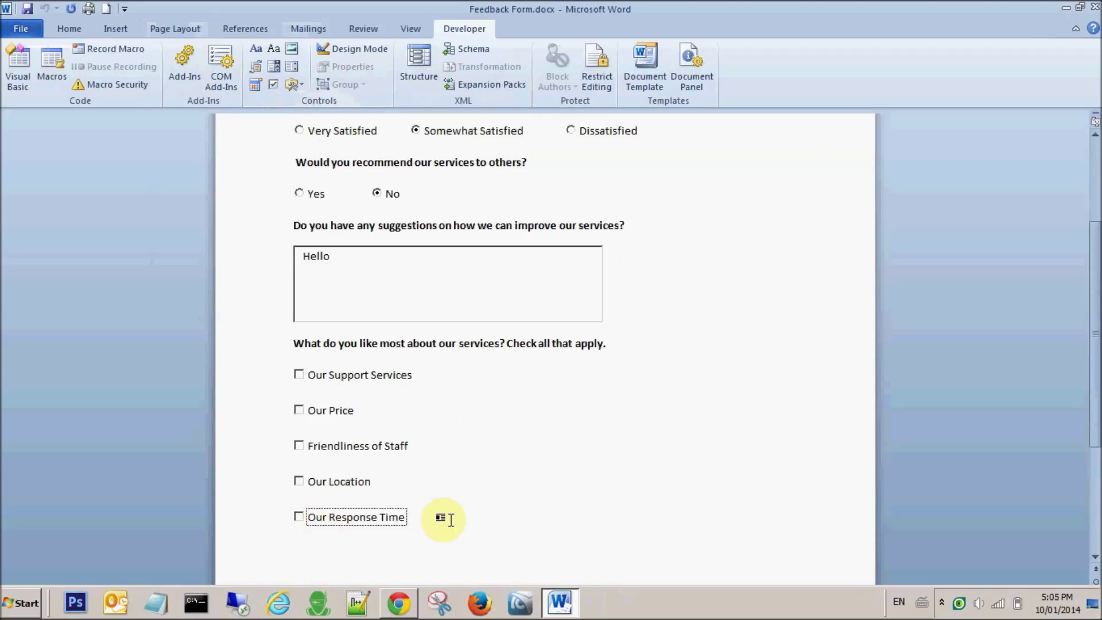